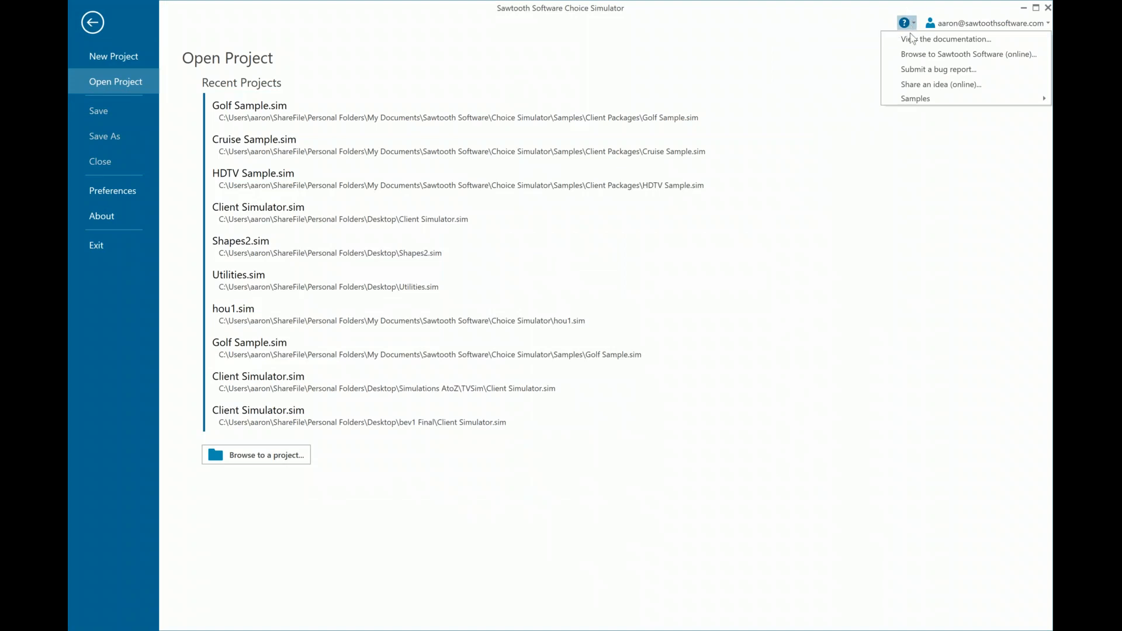
Open the Golf (Client Package) sample project and look over the products in Scenario 2 before returning to Scenario 1
{"action": "mouse_move", "coordinate": [919, 104]}
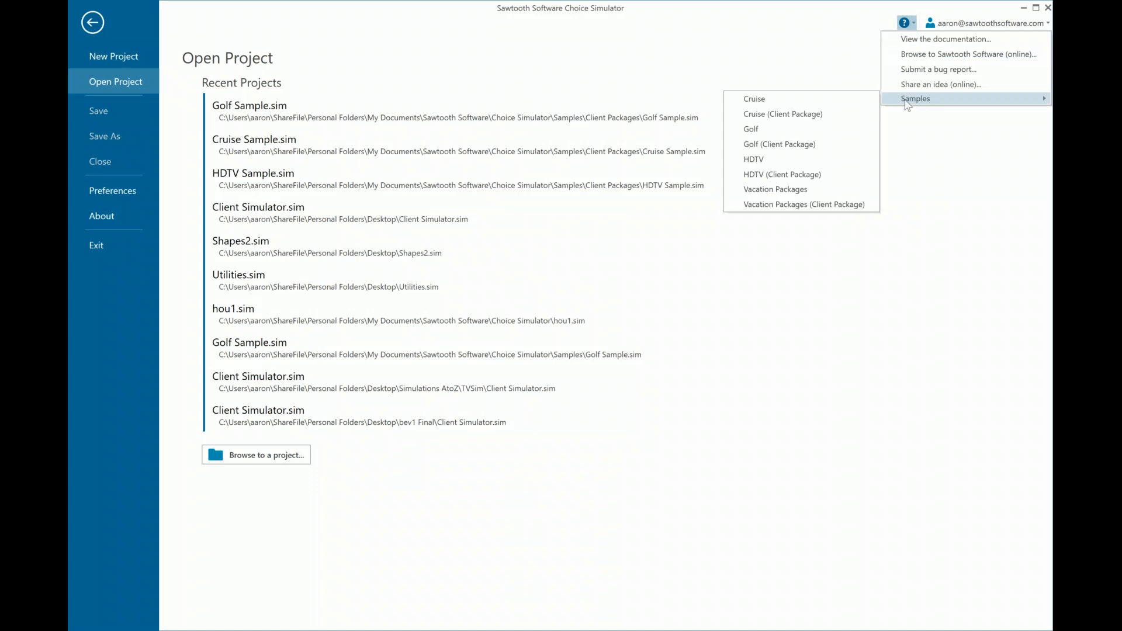
{"action": "left_click", "coordinate": [801, 146]}
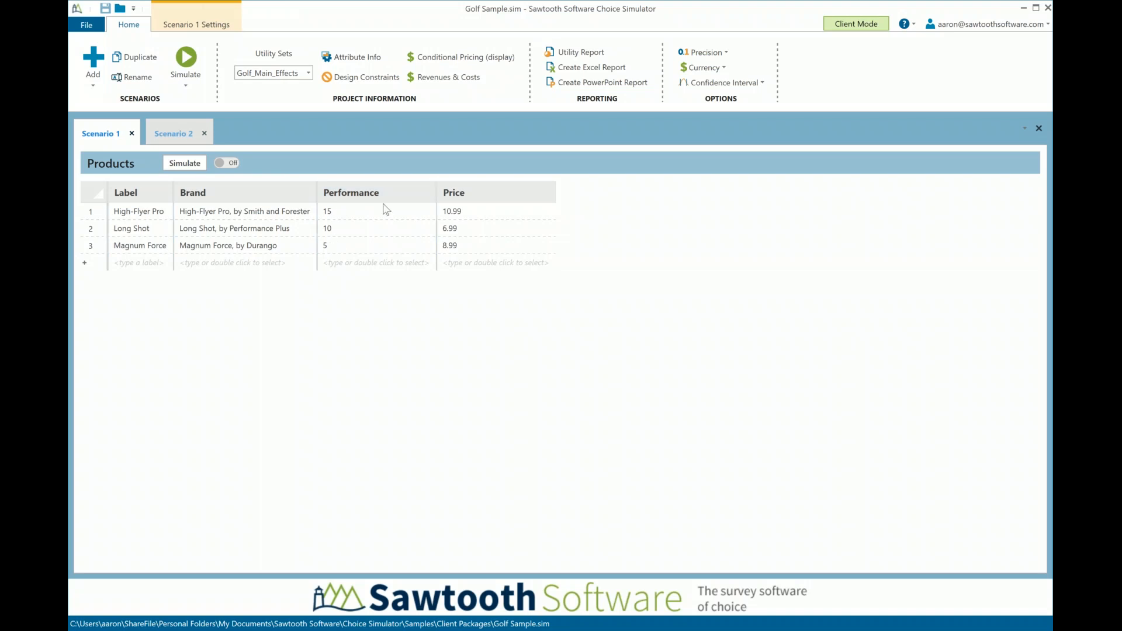
{"action": "left_click", "coordinate": [173, 134]}
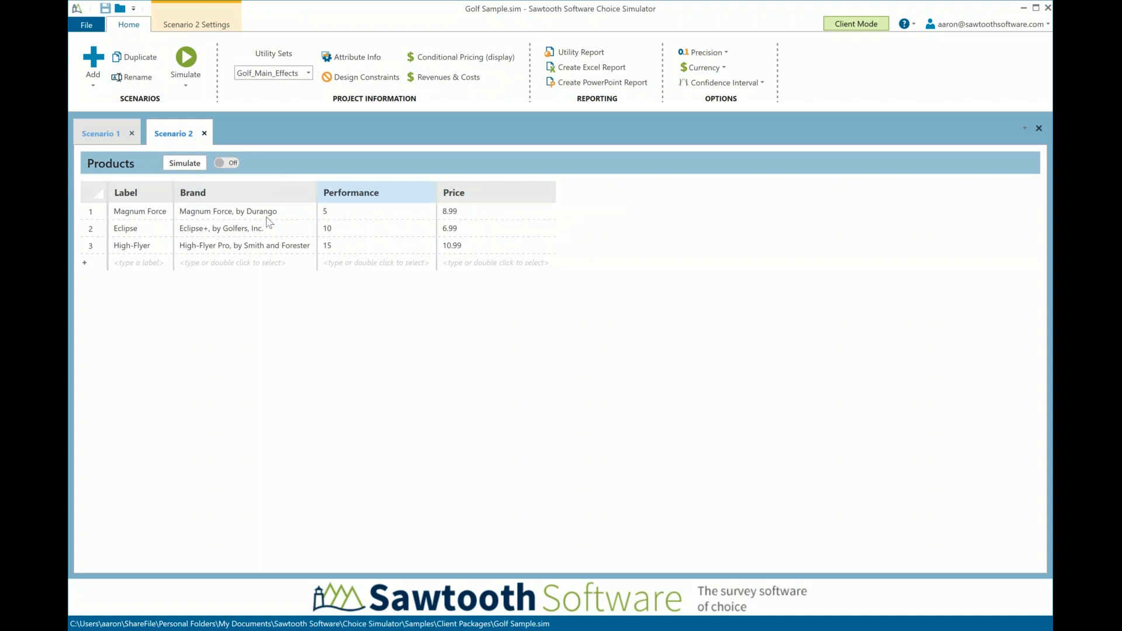
{"action": "left_click", "coordinate": [117, 135]}
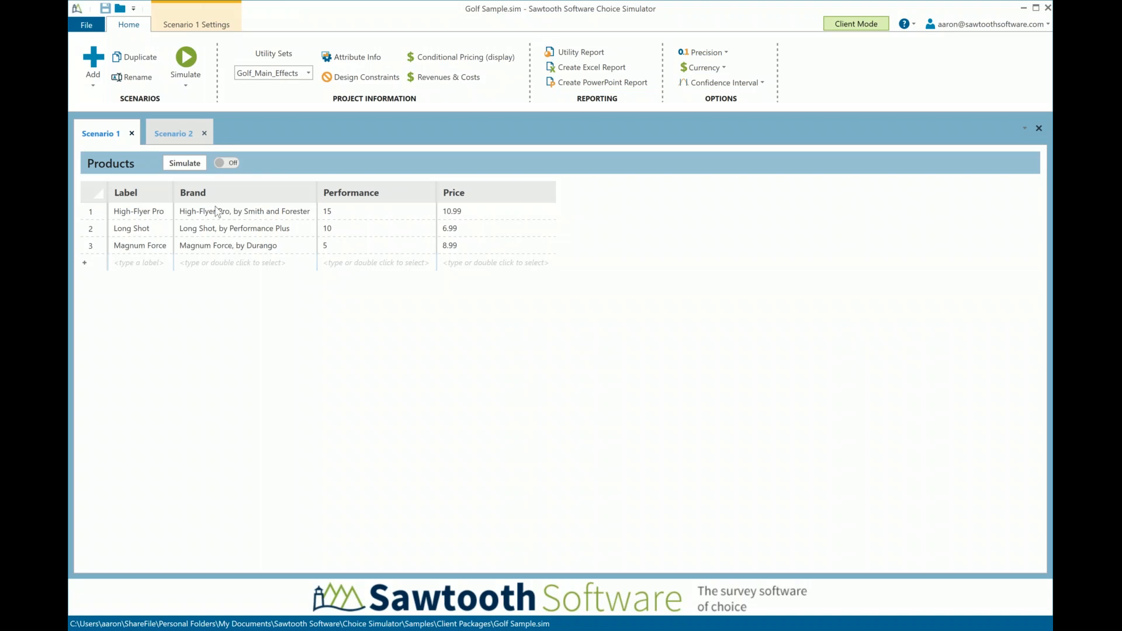
Simulate Scenario 1 and examine the shares of preference in the results table and pie chart
{"action": "left_click", "coordinate": [185, 164]}
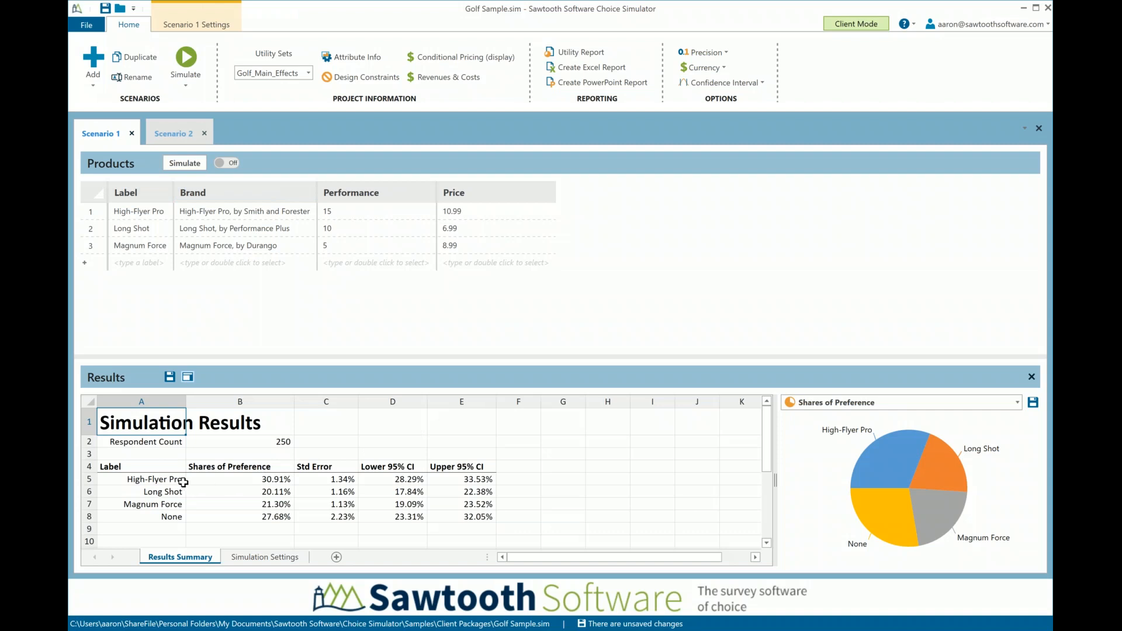
{"action": "left_click", "coordinate": [231, 478]}
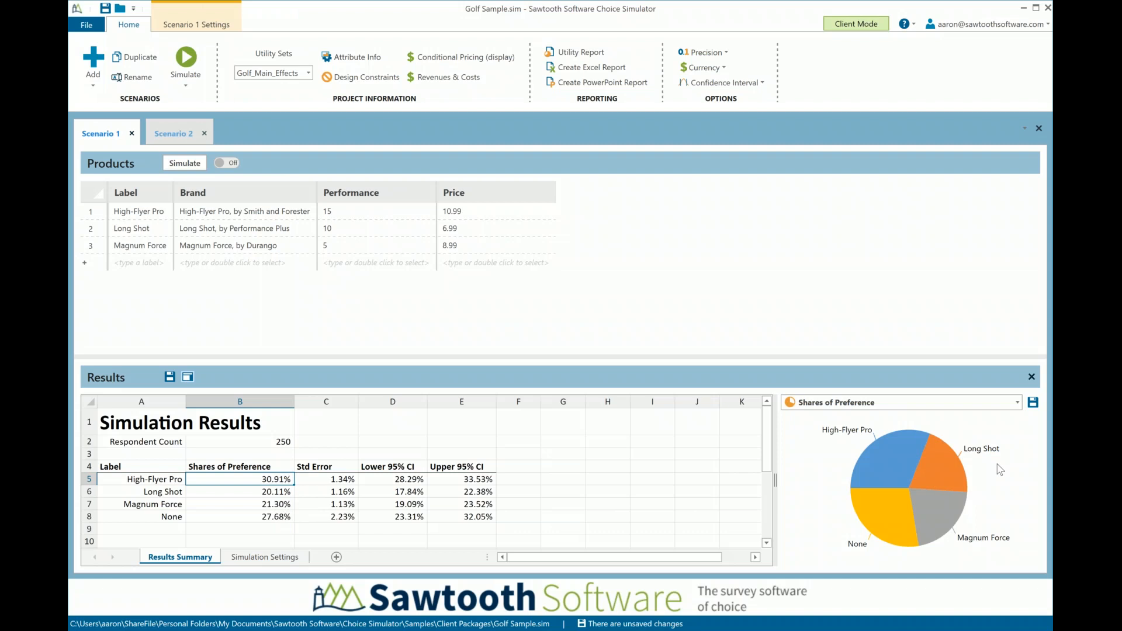
{"action": "left_click", "coordinate": [945, 468]}
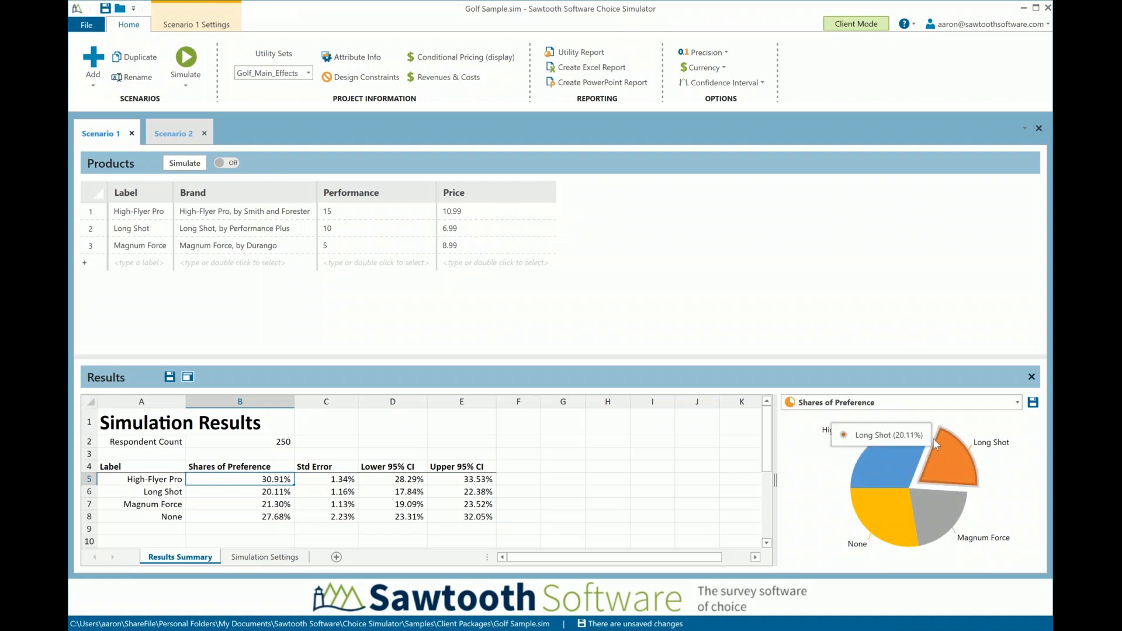
{"action": "mouse_move", "coordinate": [949, 468]}
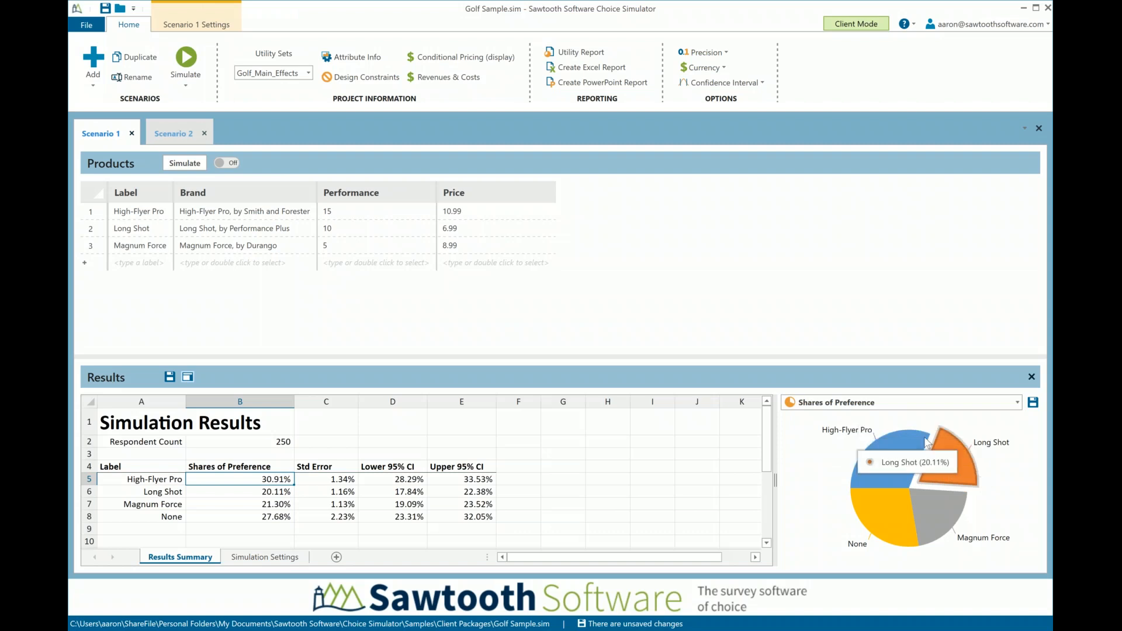
Show the Shares of Preference chart as horizontal bars, switch it to vertical columns, and check each product's share
{"action": "left_click", "coordinate": [858, 407]}
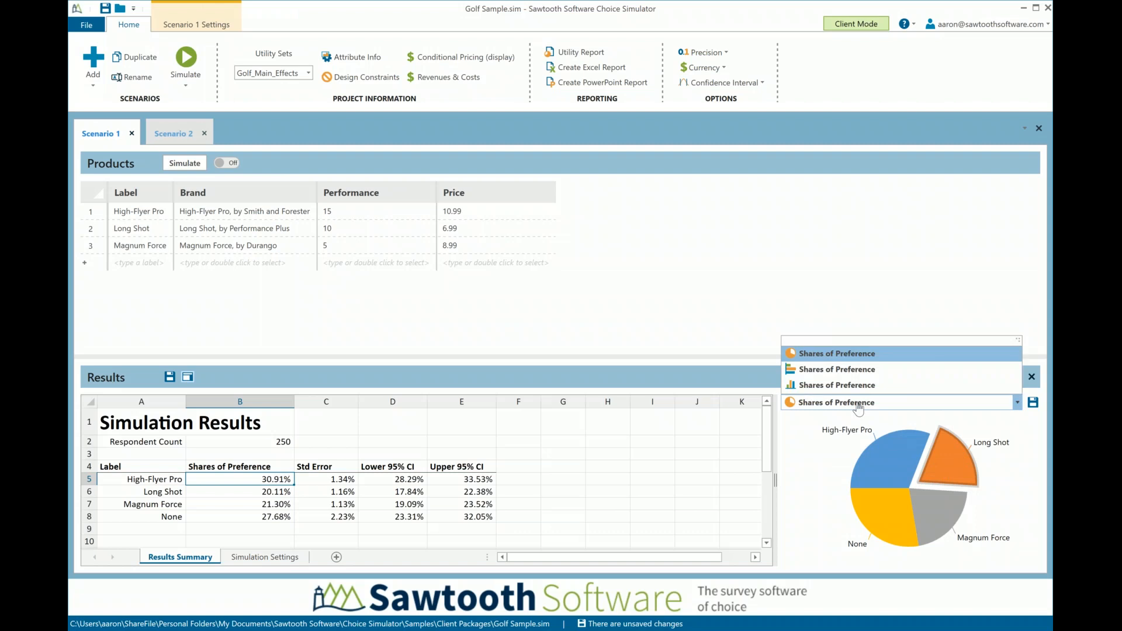
{"action": "left_click", "coordinate": [845, 373]}
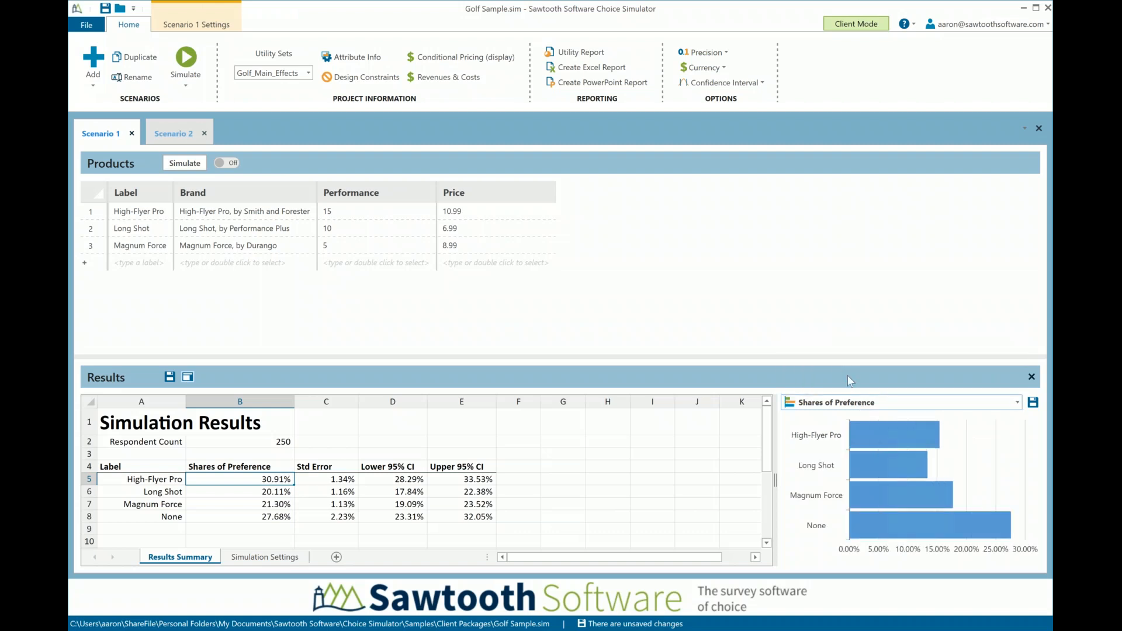
{"action": "left_click", "coordinate": [845, 403]}
{"action": "left_click", "coordinate": [843, 386]}
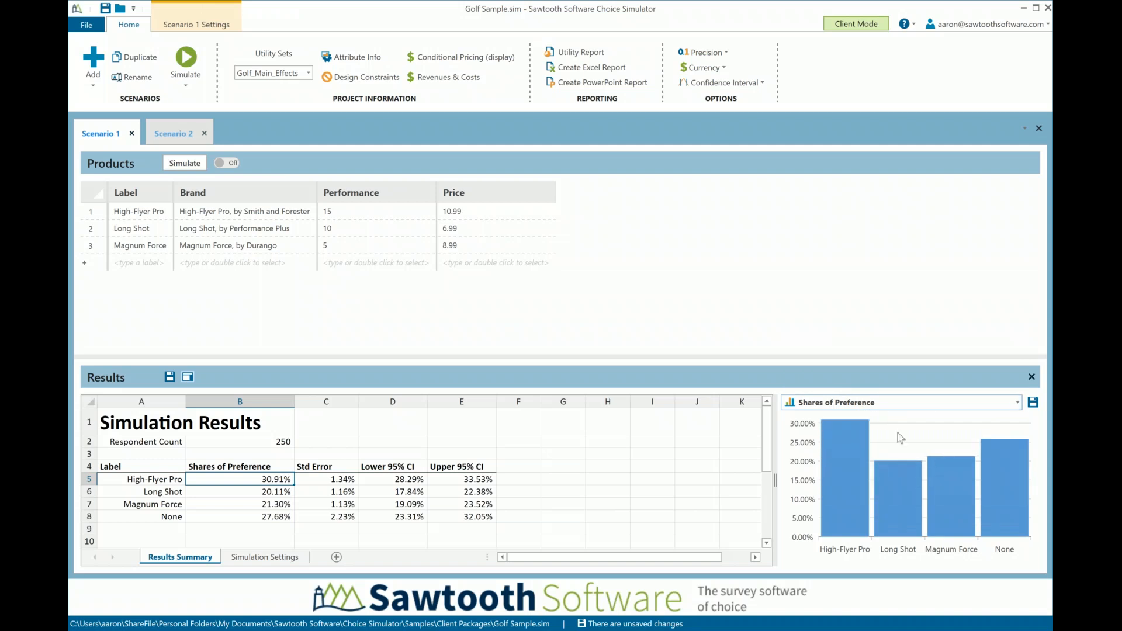
{"action": "mouse_move", "coordinate": [940, 526]}
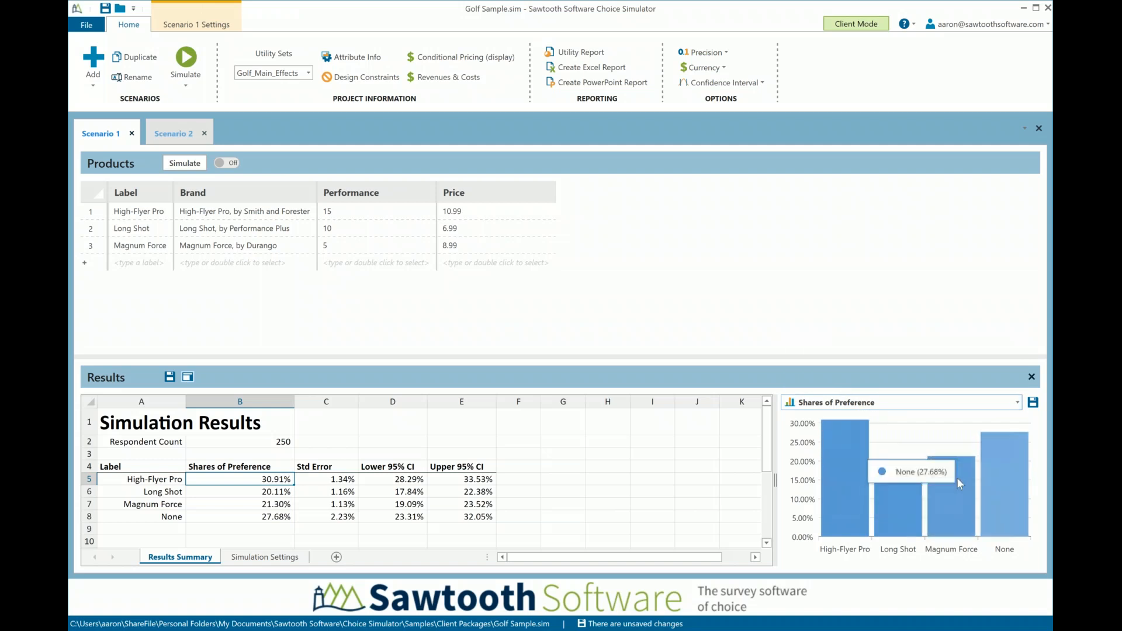
{"action": "mouse_move", "coordinate": [886, 461]}
{"action": "mouse_move", "coordinate": [840, 449]}
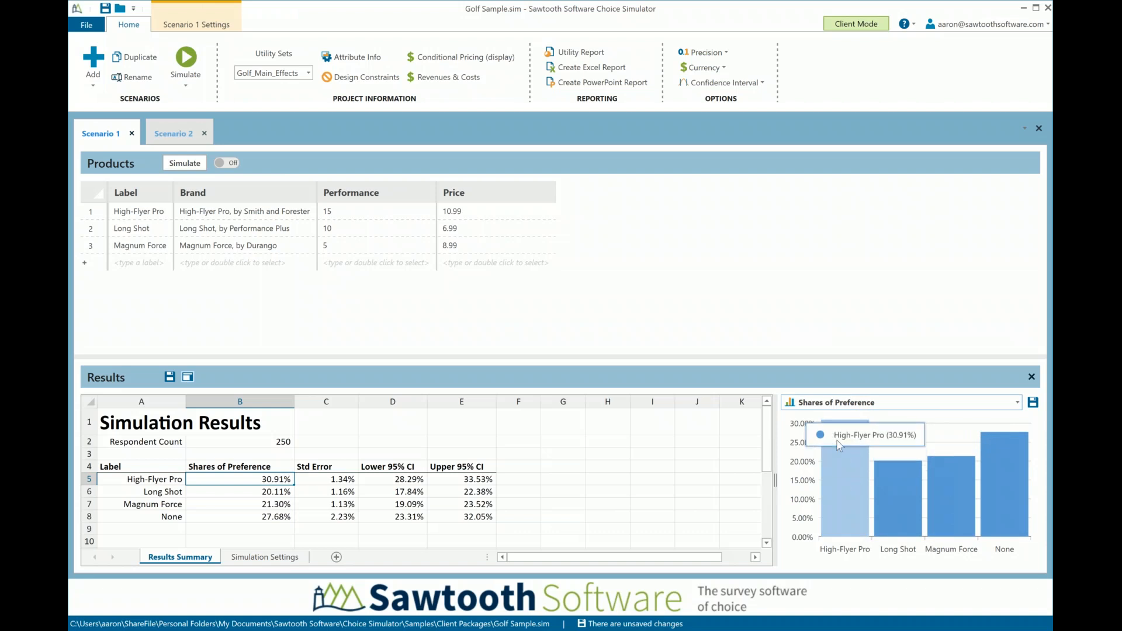
{"action": "mouse_move", "coordinate": [903, 485]}
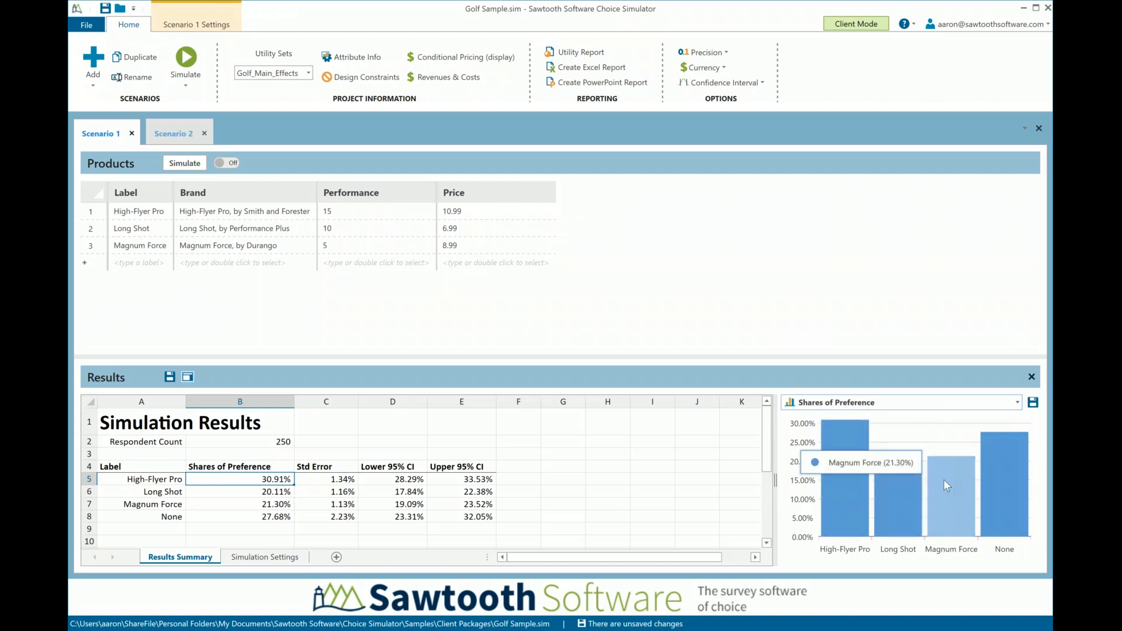
{"action": "mouse_move", "coordinate": [836, 487]}
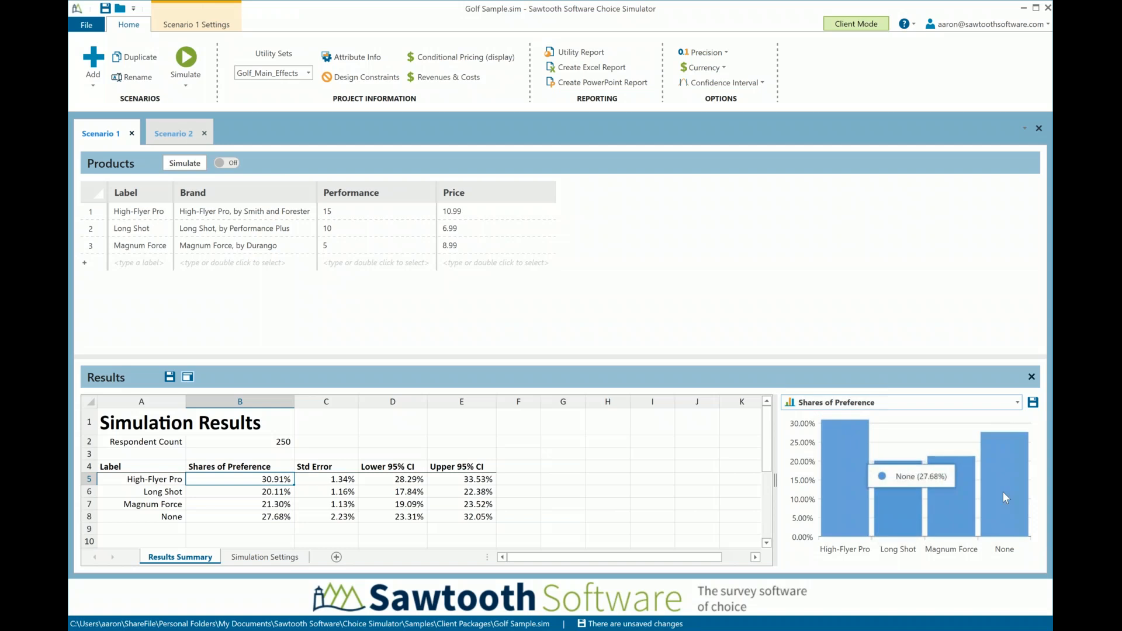
{"action": "mouse_move", "coordinate": [1005, 501]}
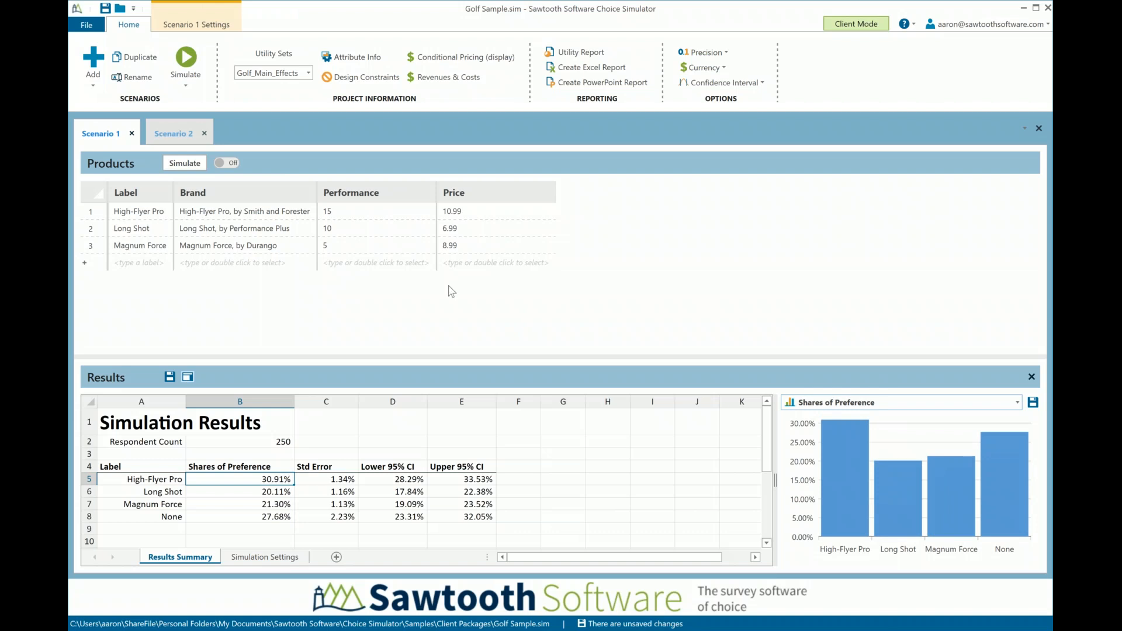
Add a new scenario whose first product is labelled Long Shot, with the brand Long Shot, by Performance Plus
{"action": "left_click", "coordinate": [93, 62]}
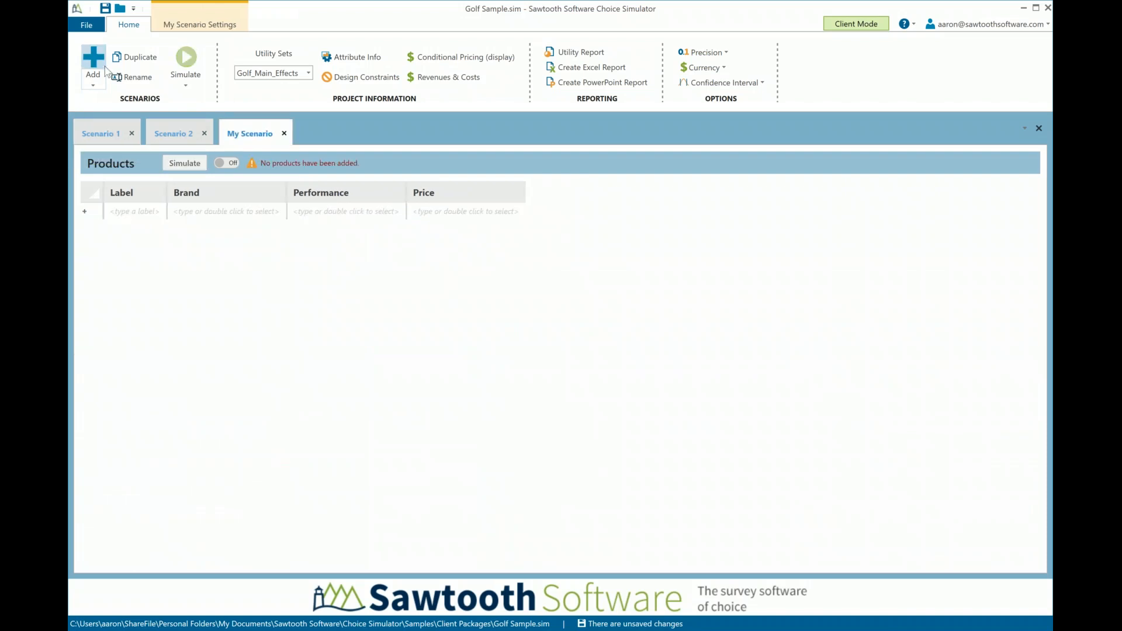
{"action": "left_click", "coordinate": [151, 209]}
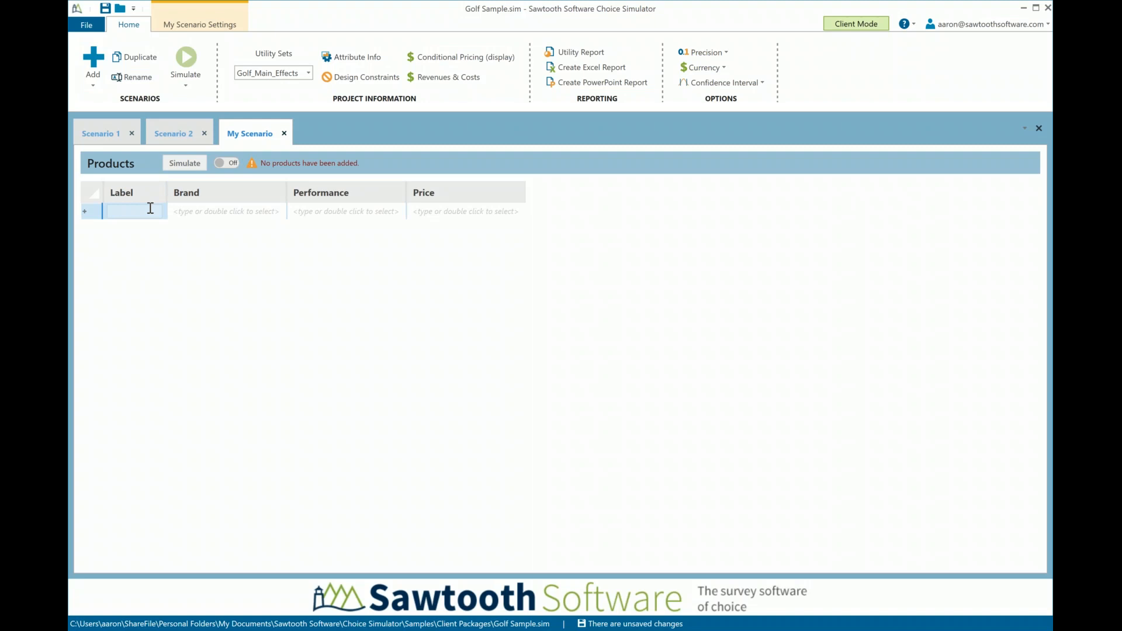
{"action": "type", "text": "Long Shot"}
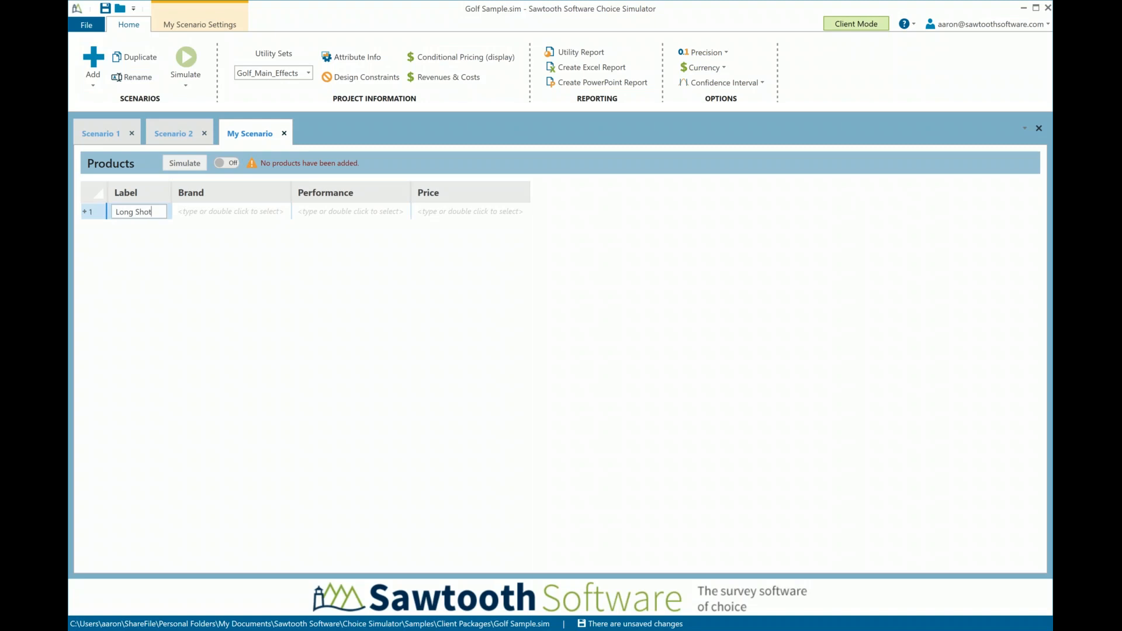
{"action": "key", "text": "Tab"}
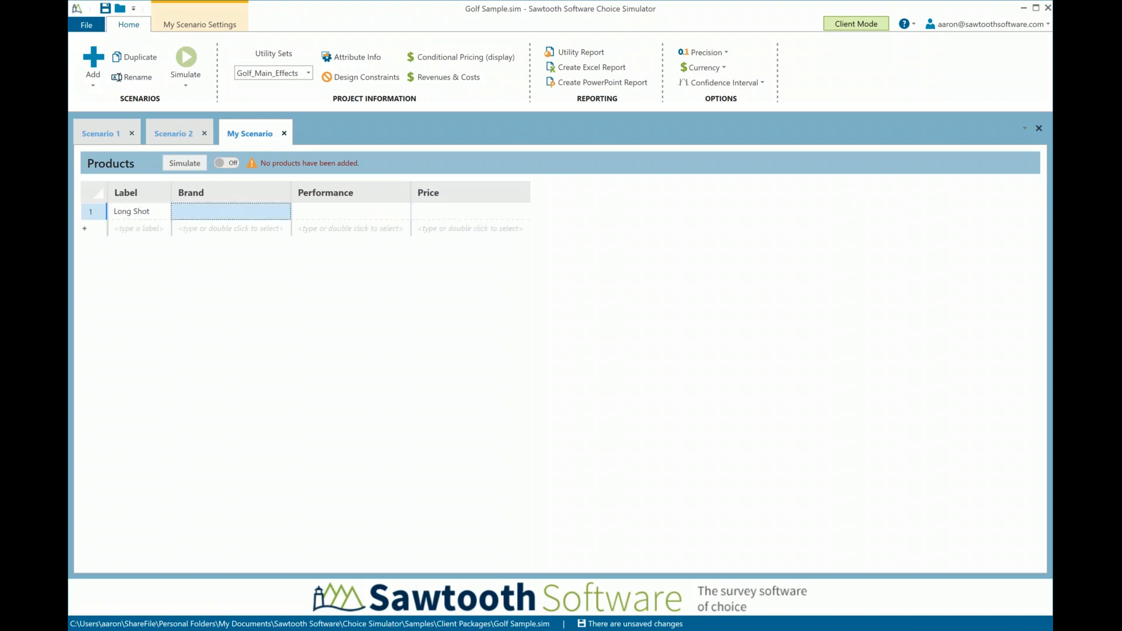
{"action": "type", "text": "L"}
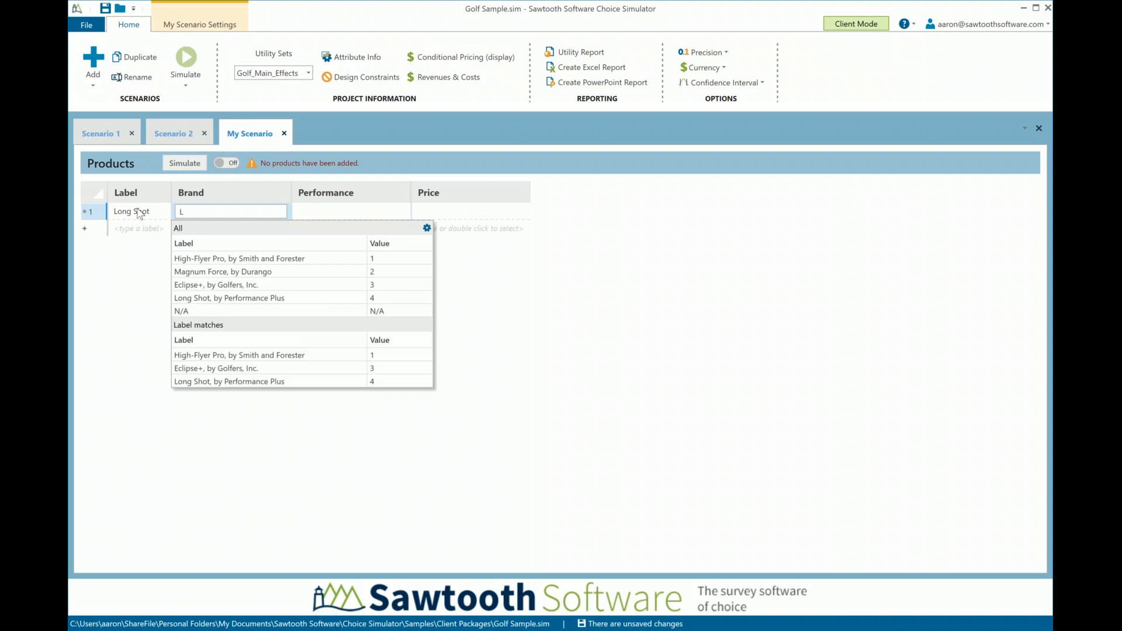
{"action": "left_click", "coordinate": [201, 298]}
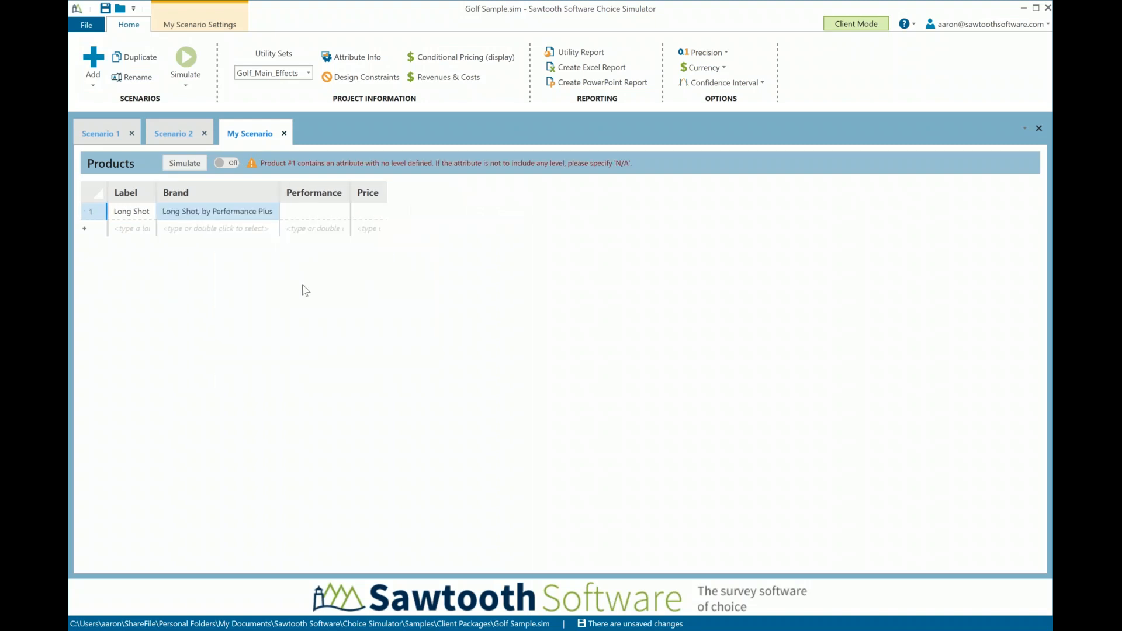
Set the Long Shot product's performance to 15 and its price to 8.99
{"action": "double_click", "coordinate": [326, 211]}
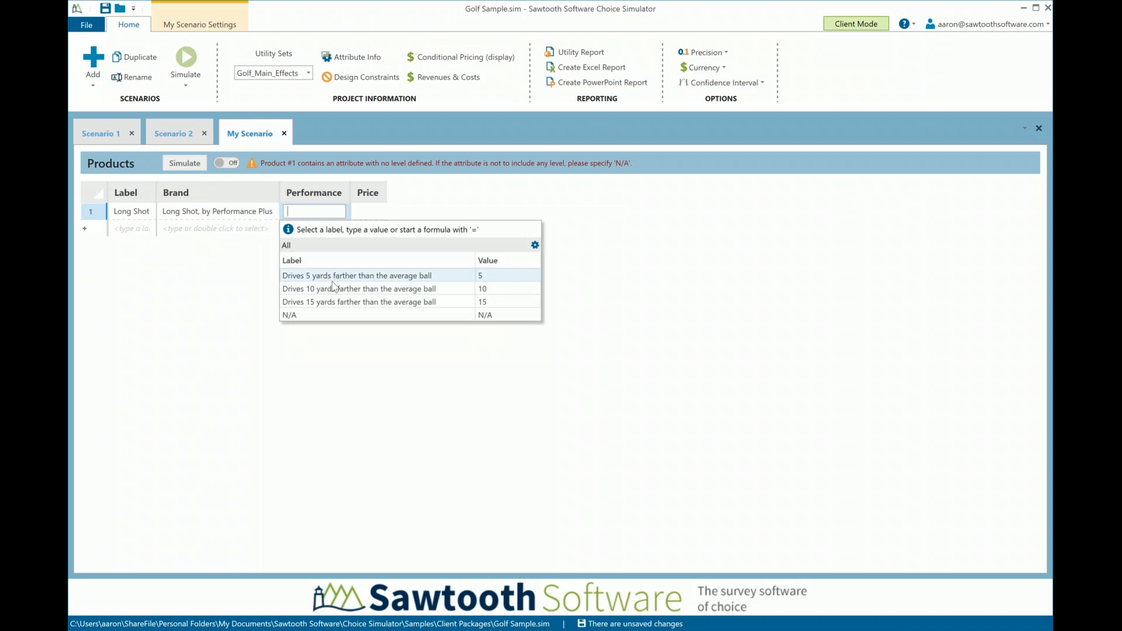
{"action": "left_click", "coordinate": [339, 301]}
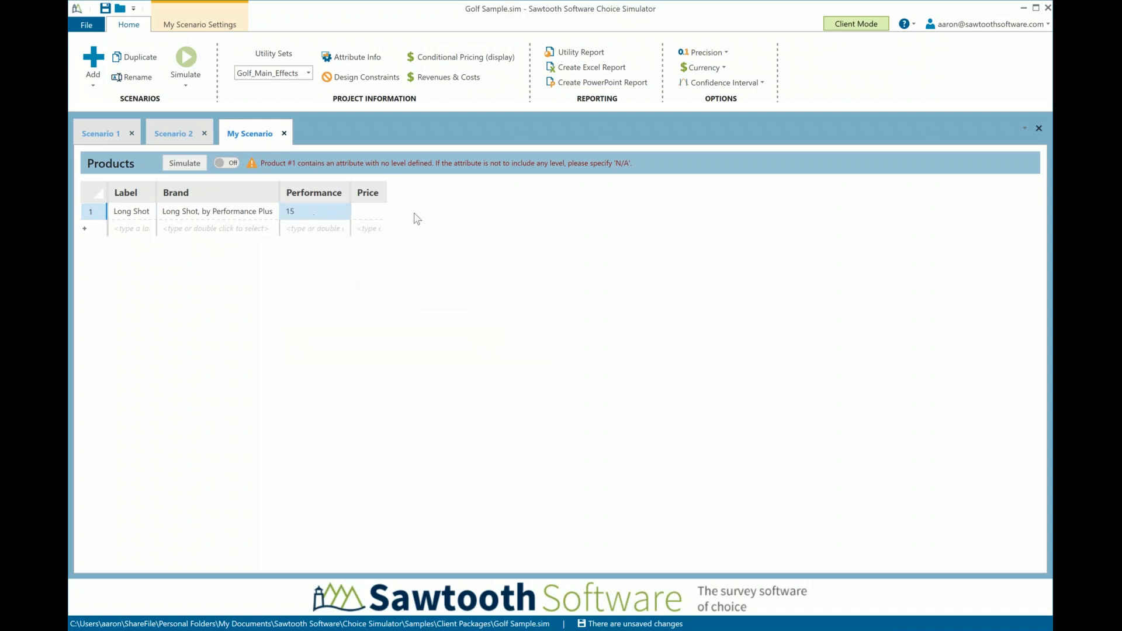
{"action": "left_click", "coordinate": [374, 218]}
{"action": "left_click", "coordinate": [374, 218]}
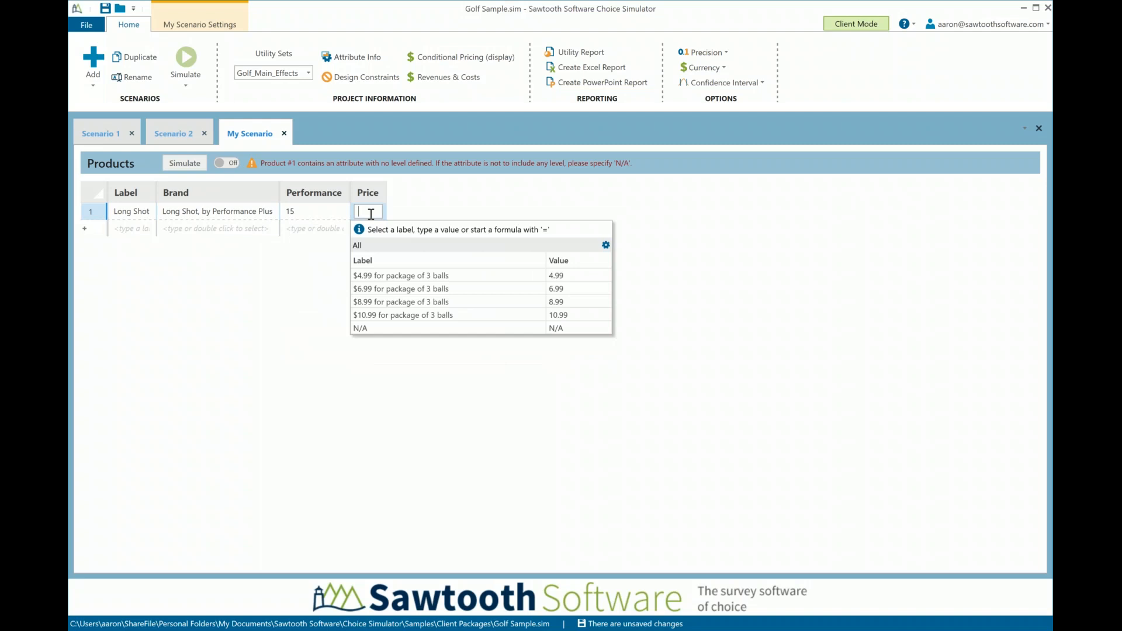
{"action": "left_click", "coordinate": [378, 304]}
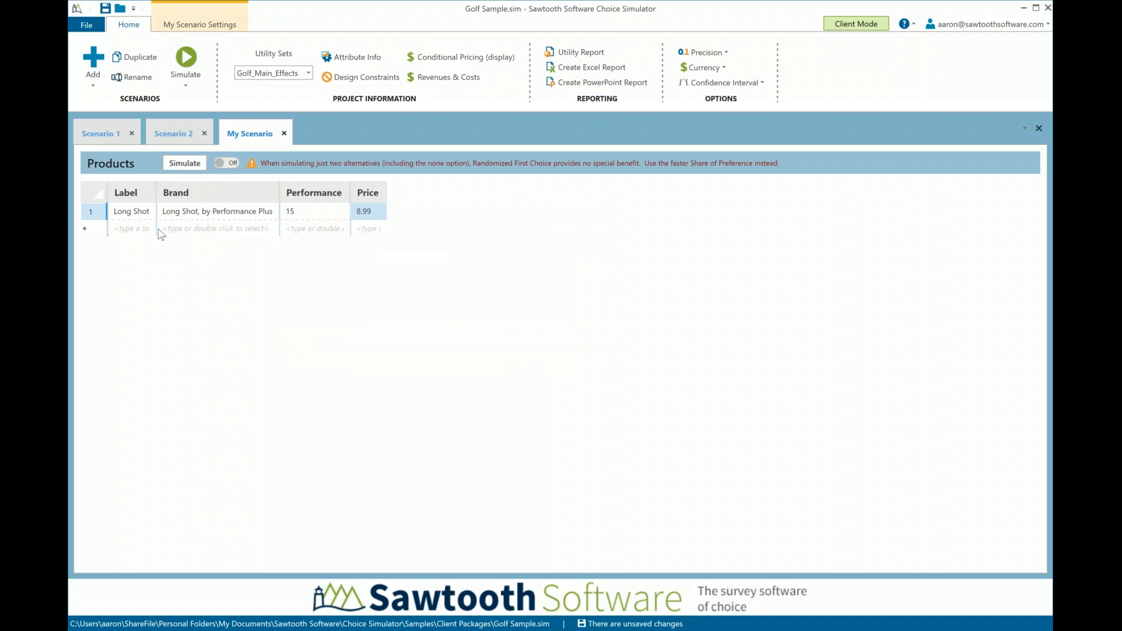
Add a second product labelled High Flyer with the brand High-Flyer Pro, by Smith and Forester
{"action": "left_click", "coordinate": [140, 229]}
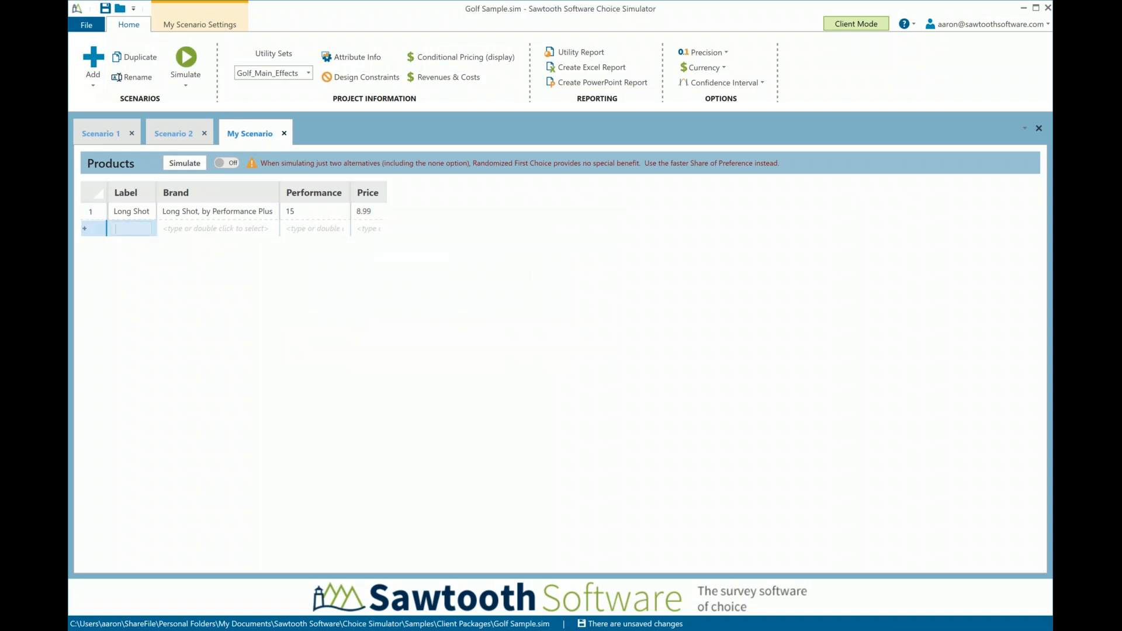
{"action": "type", "text": "High Flyer"}
{"action": "key", "text": "Tab"}
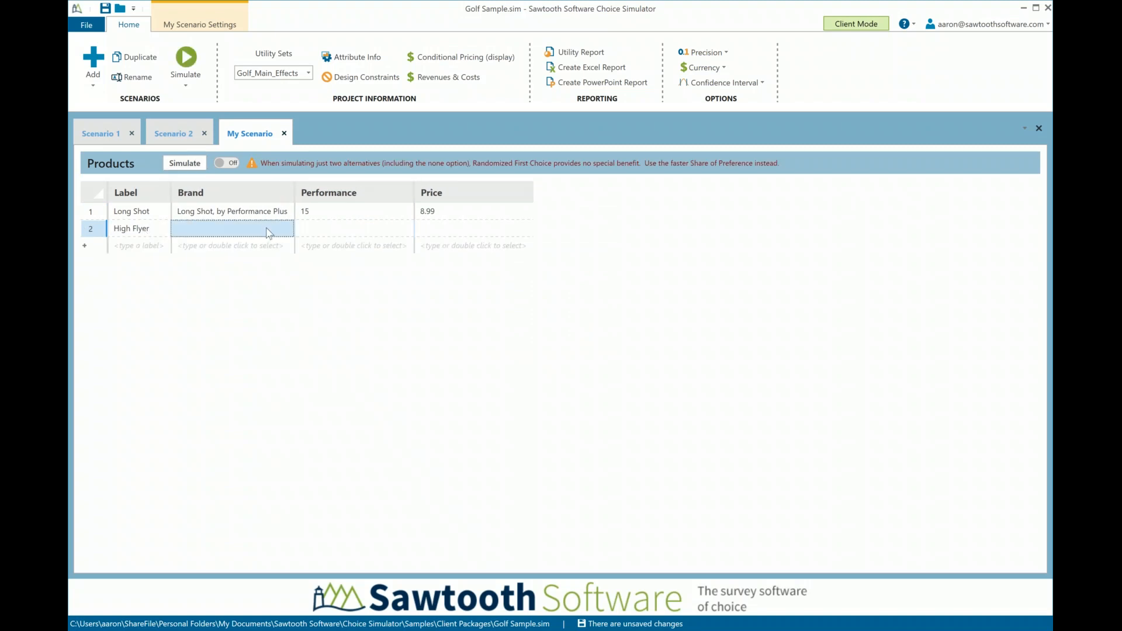
{"action": "double_click", "coordinate": [268, 233]}
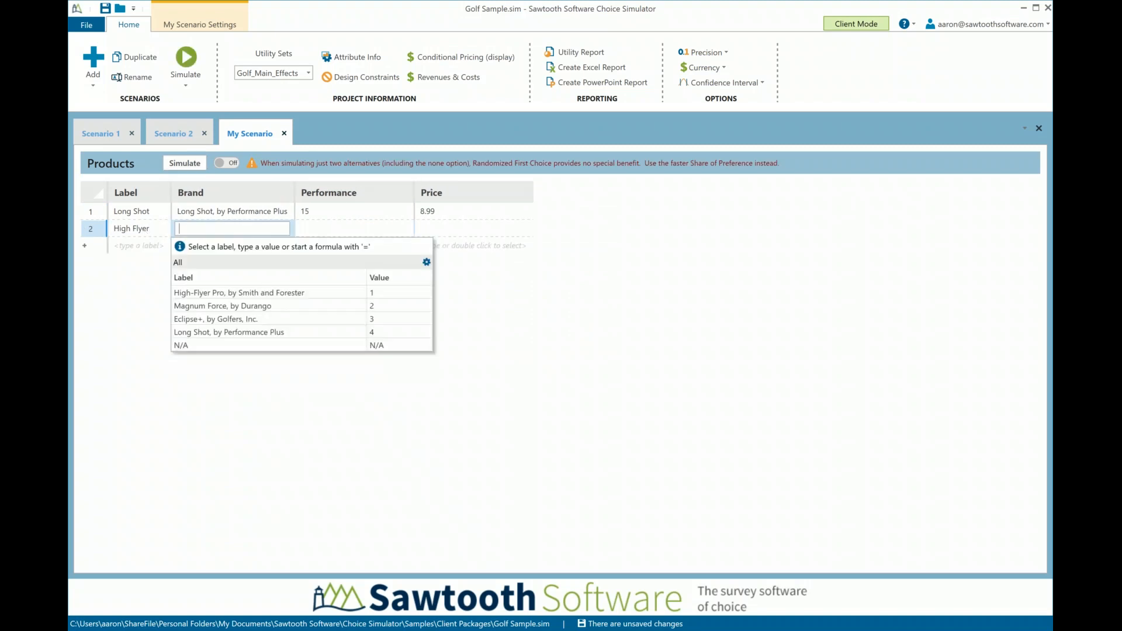
{"action": "left_click", "coordinate": [248, 293]}
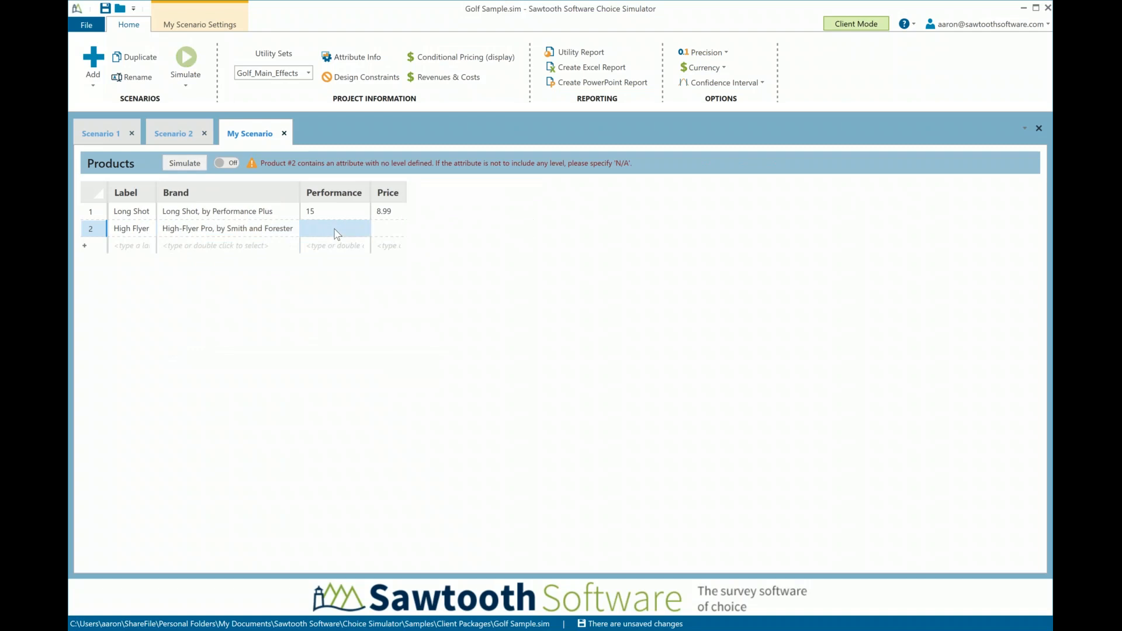
Set the High Flyer product's performance to 10 and price to 10.99, and simulate the new scenario
{"action": "double_click", "coordinate": [332, 230]}
{"action": "left_click", "coordinate": [331, 307]}
{"action": "double_click", "coordinate": [388, 229]}
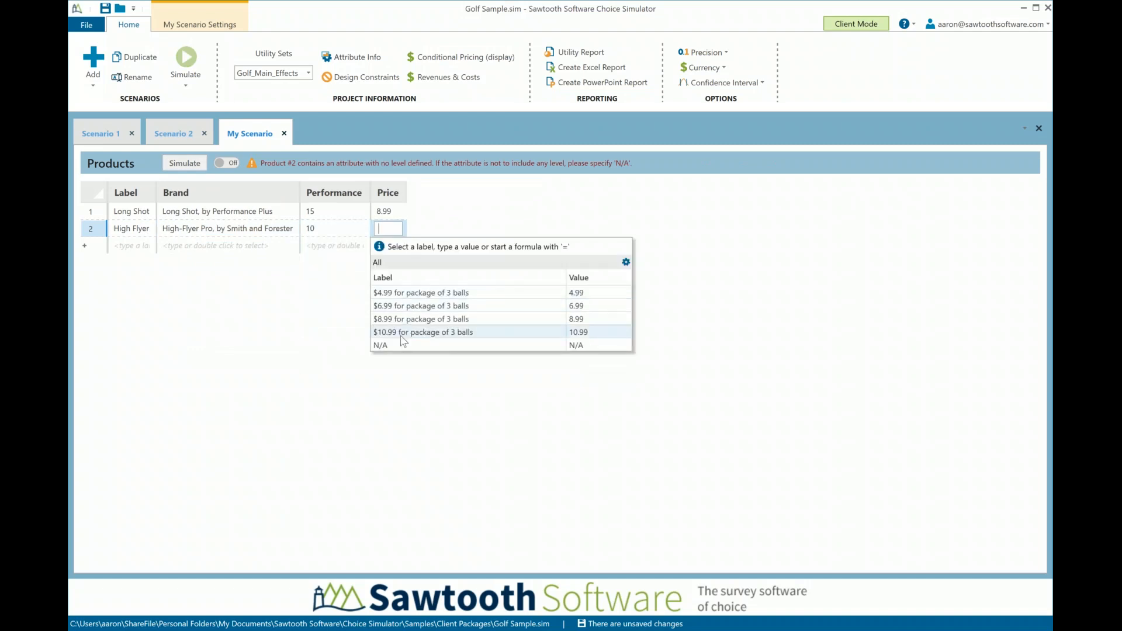
{"action": "left_click", "coordinate": [403, 332]}
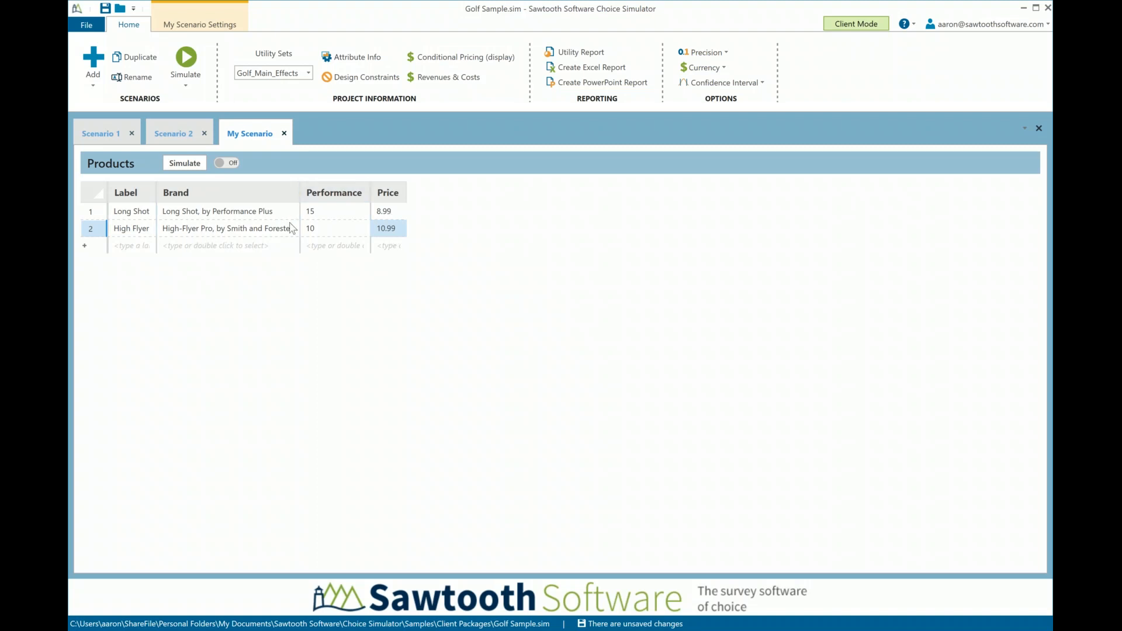
{"action": "left_click", "coordinate": [184, 169]}
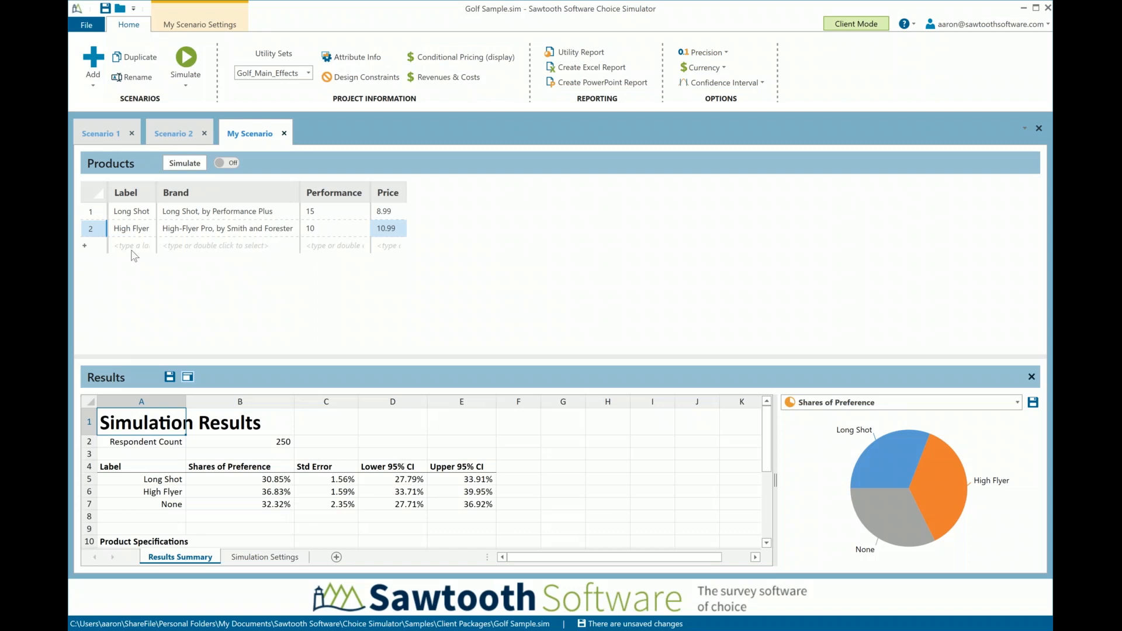
Add a third product labelled Eclipse with the brand Eclipse+, by Golfers, Inc
{"action": "left_click", "coordinate": [131, 246]}
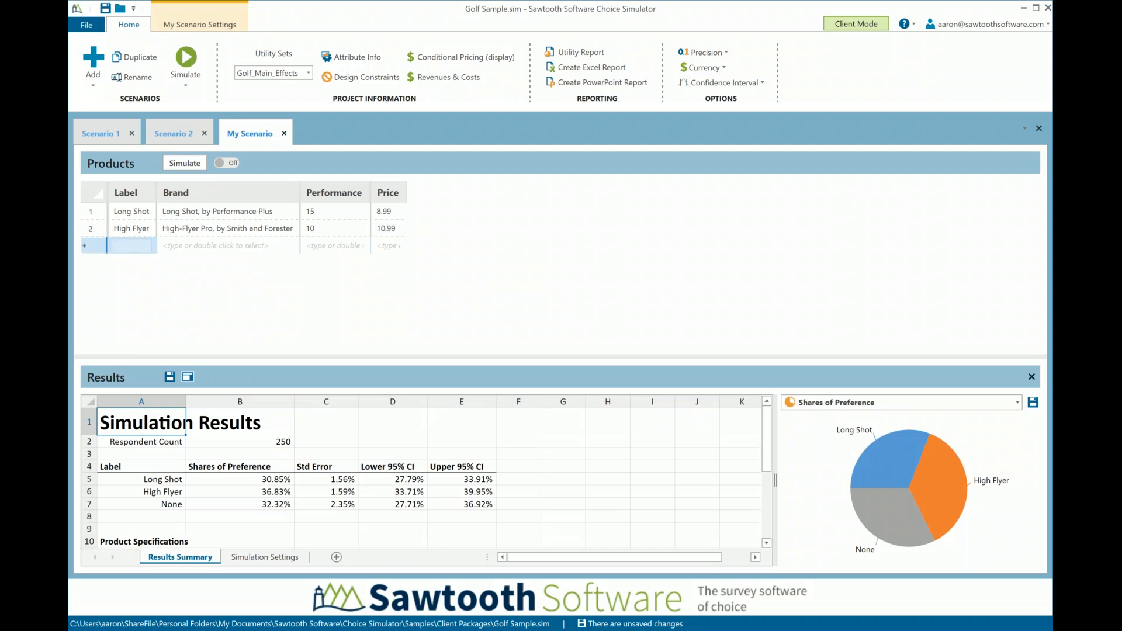
{"action": "double_click", "coordinate": [186, 246]}
{"action": "left_click", "coordinate": [216, 338]}
{"action": "left_click", "coordinate": [137, 246]}
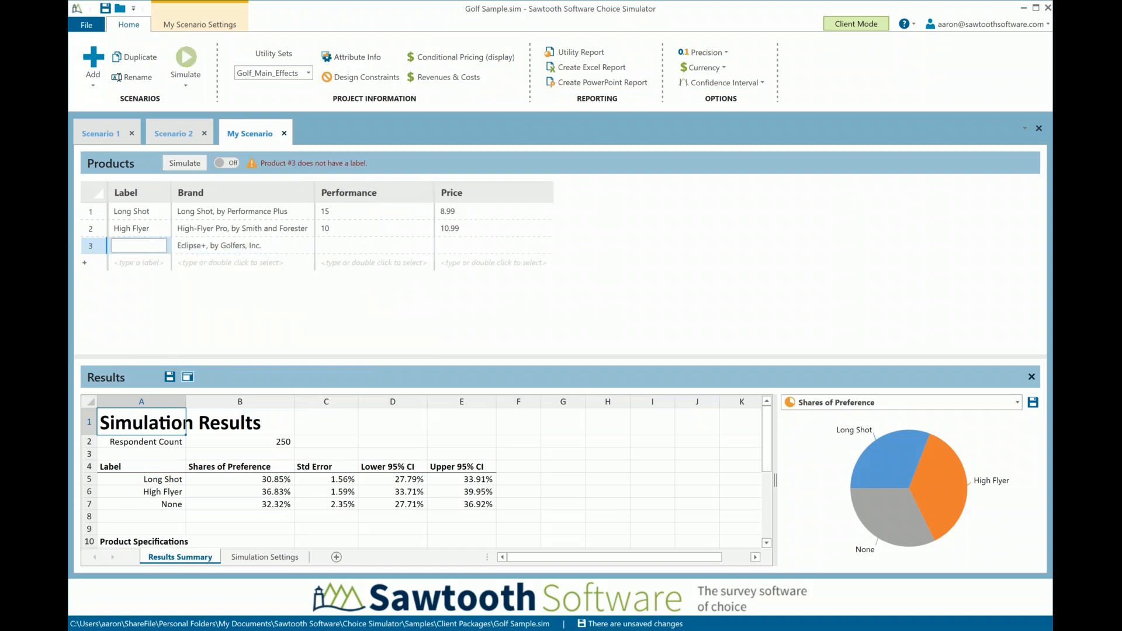
{"action": "type", "text": "Eclipse"}
{"action": "key", "text": "Tab"}
{"action": "key", "text": "Tab"}
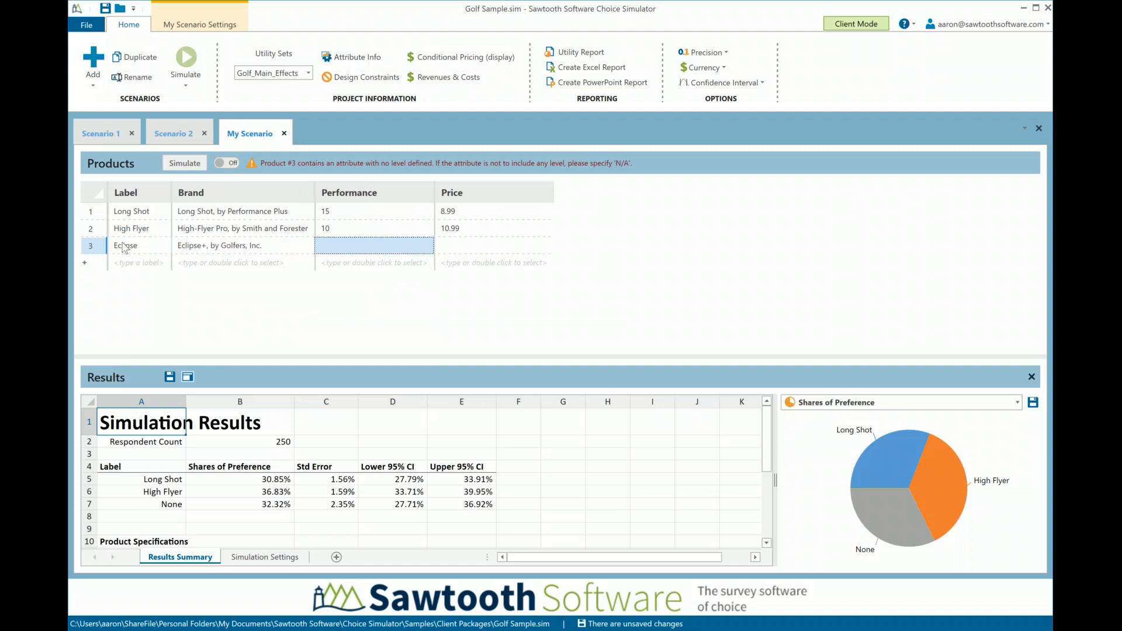
Set the Eclipse product's performance to 5 and its price to 4.99, and simulate the scenario
{"action": "type", "text": "5"}
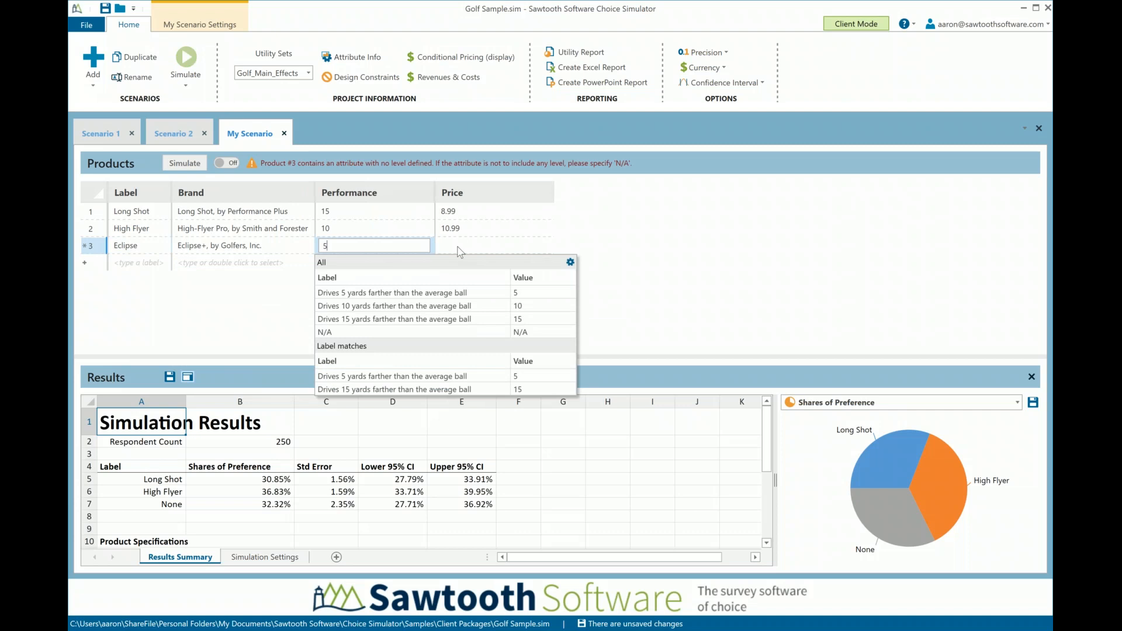
{"action": "key", "text": "Tab"}
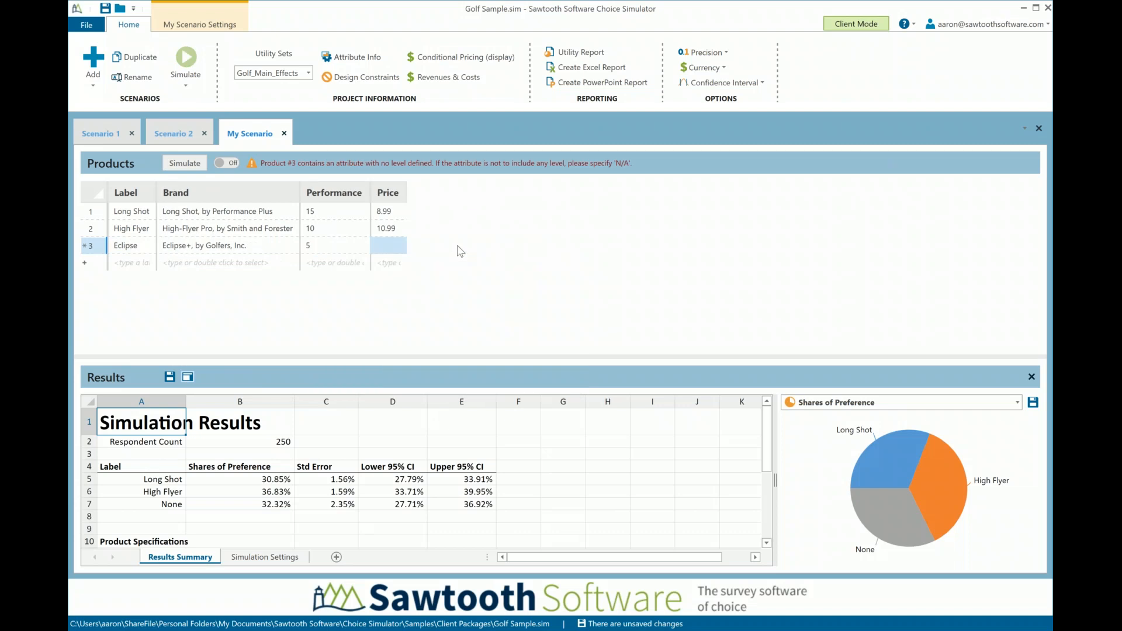
{"action": "double_click", "coordinate": [397, 255]}
{"action": "left_click", "coordinate": [524, 305]}
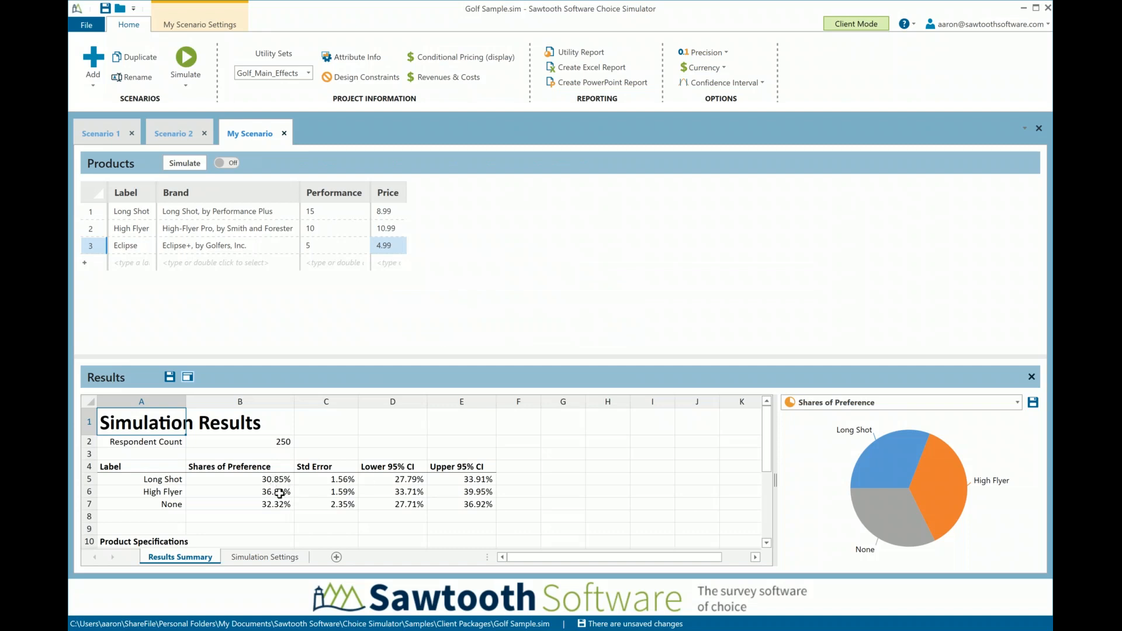
{"action": "left_click", "coordinate": [180, 164]}
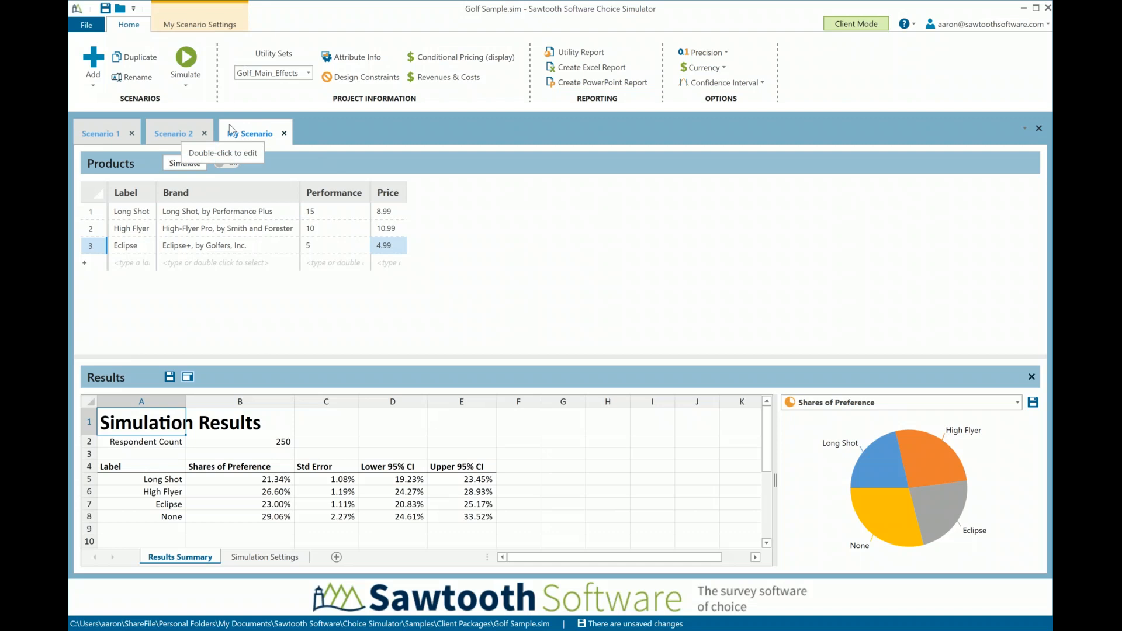
Segment My Scenario by Gender, including both Female and Male, and rerun the simulation
{"action": "left_click", "coordinate": [197, 28]}
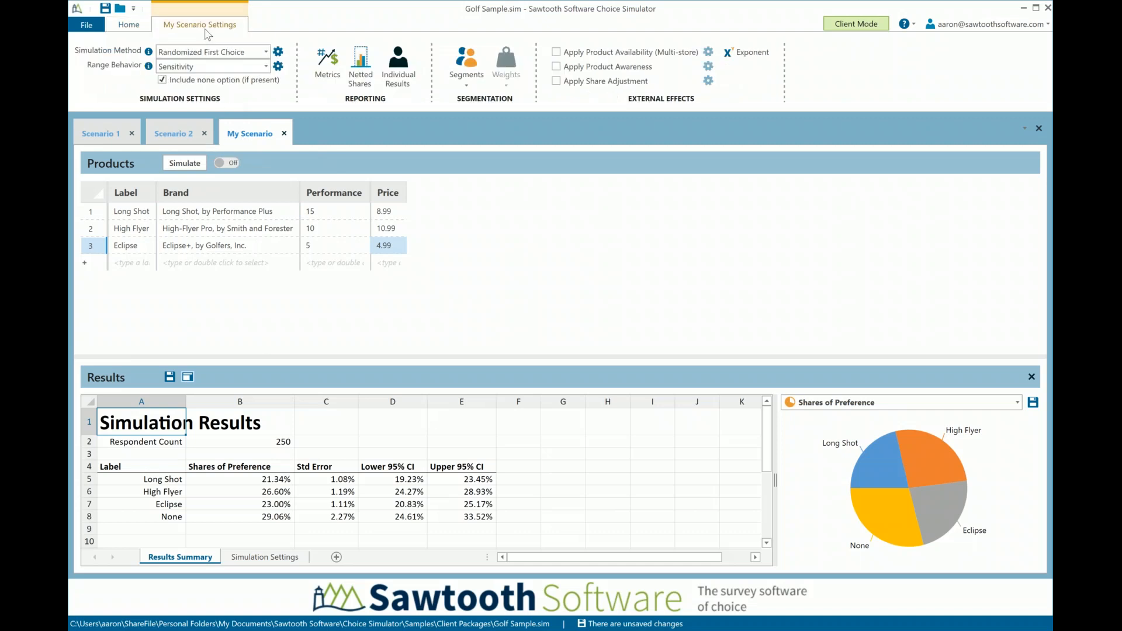
{"action": "left_click", "coordinate": [471, 73]}
{"action": "left_click", "coordinate": [455, 123]}
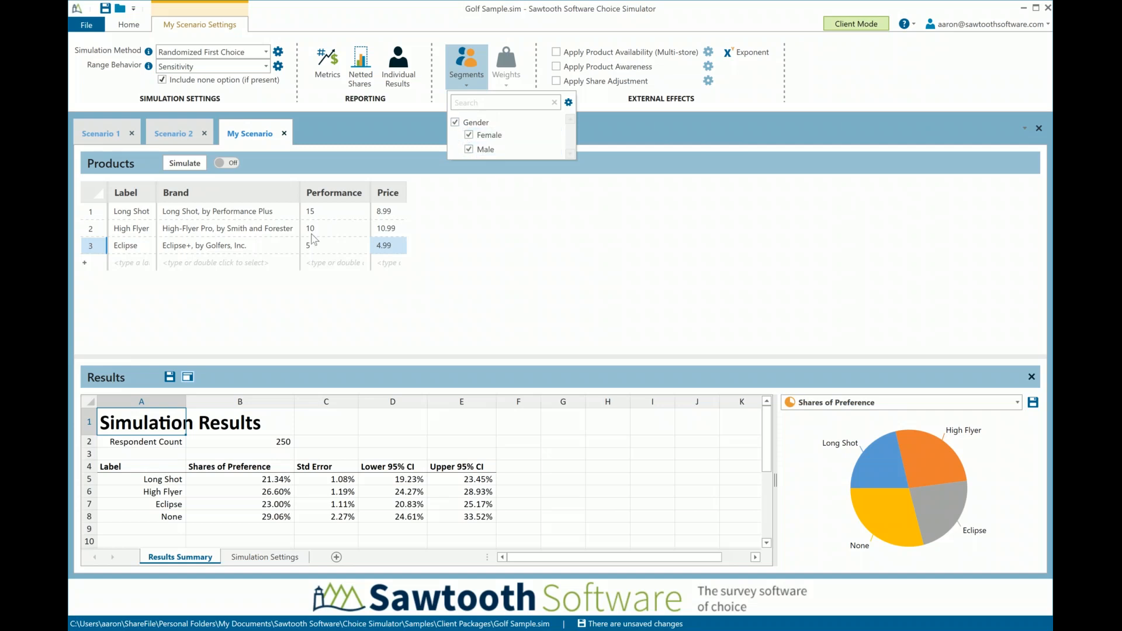
{"action": "left_click", "coordinate": [187, 170]}
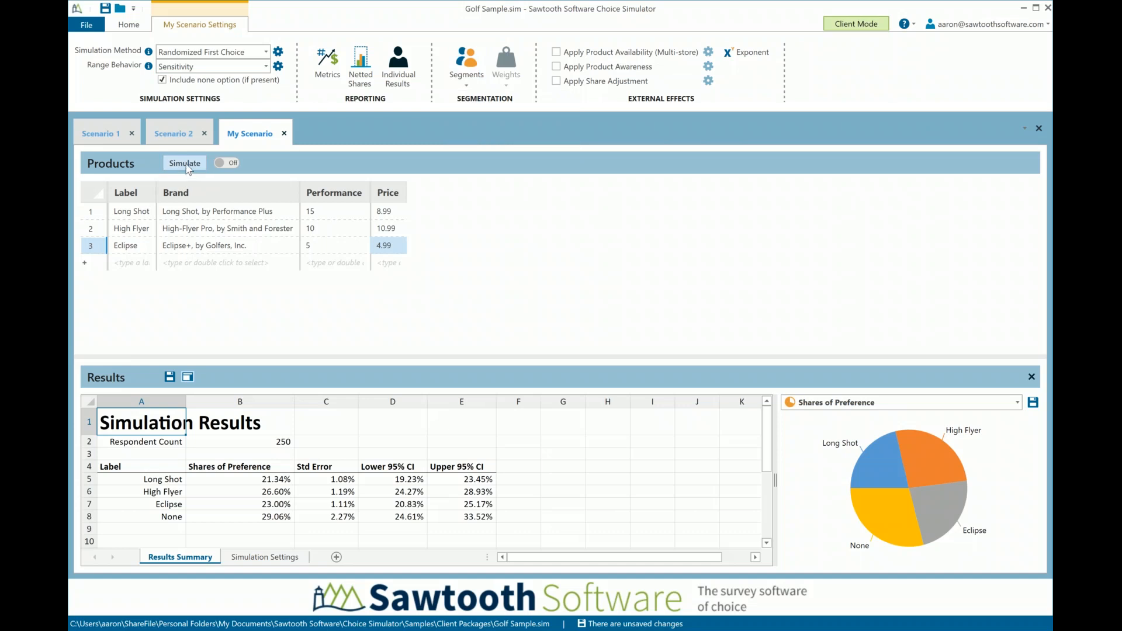
{"action": "left_click", "coordinate": [185, 164]}
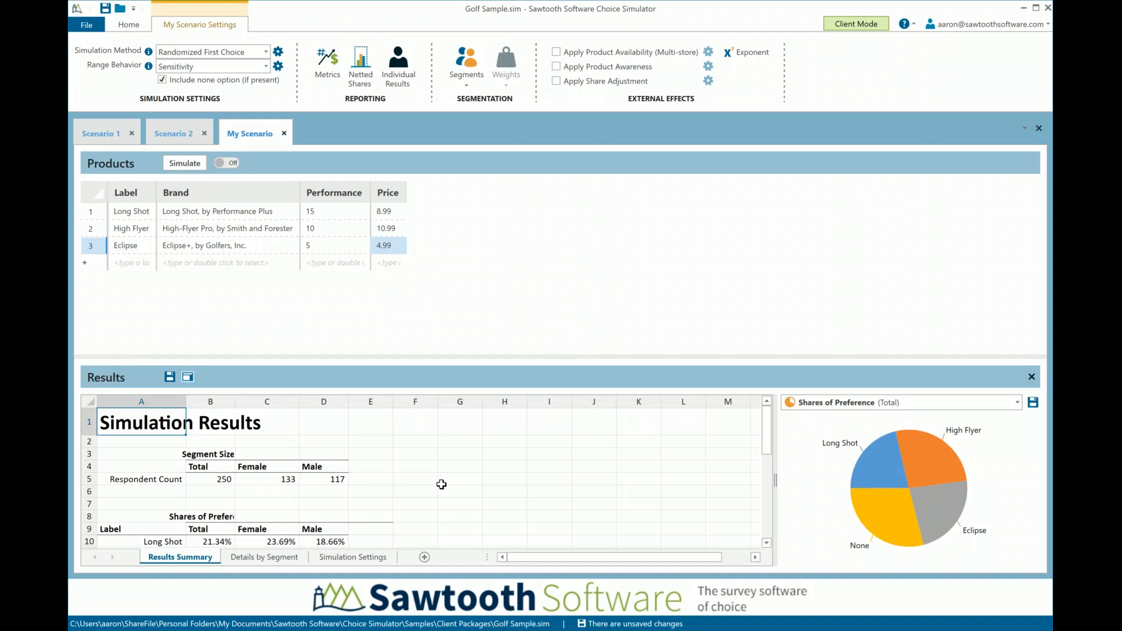
Compare the products' shares of preference and standard errors for females and males in the results summary
{"action": "scroll", "coordinate": [441, 485], "scroll_direction": "down", "scroll_amount": 2}
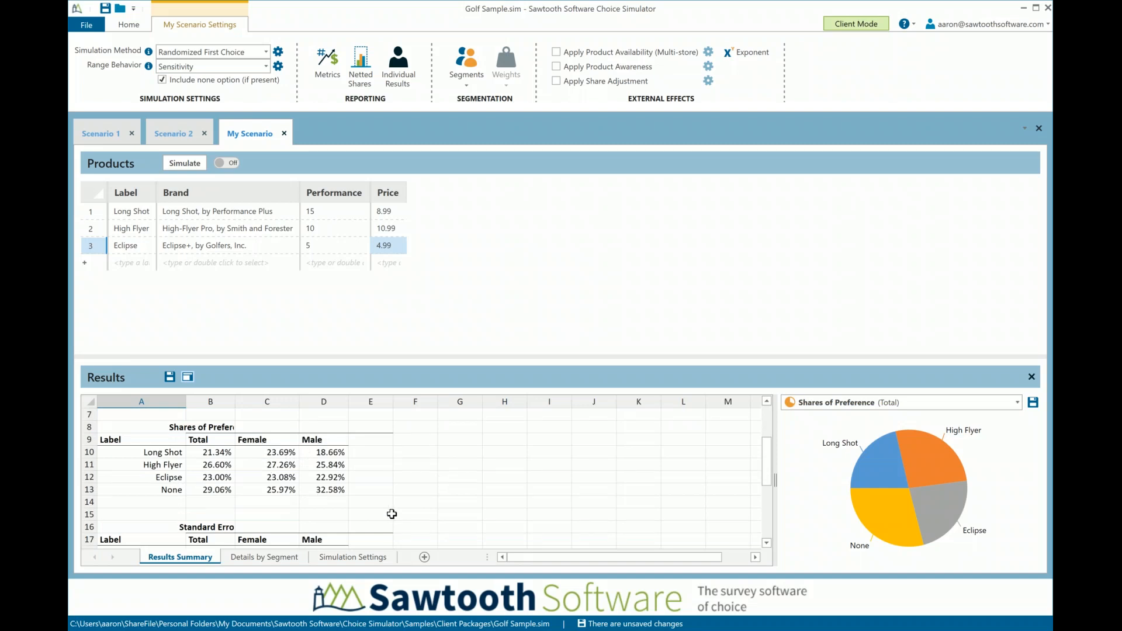
{"action": "left_click", "coordinate": [338, 452]}
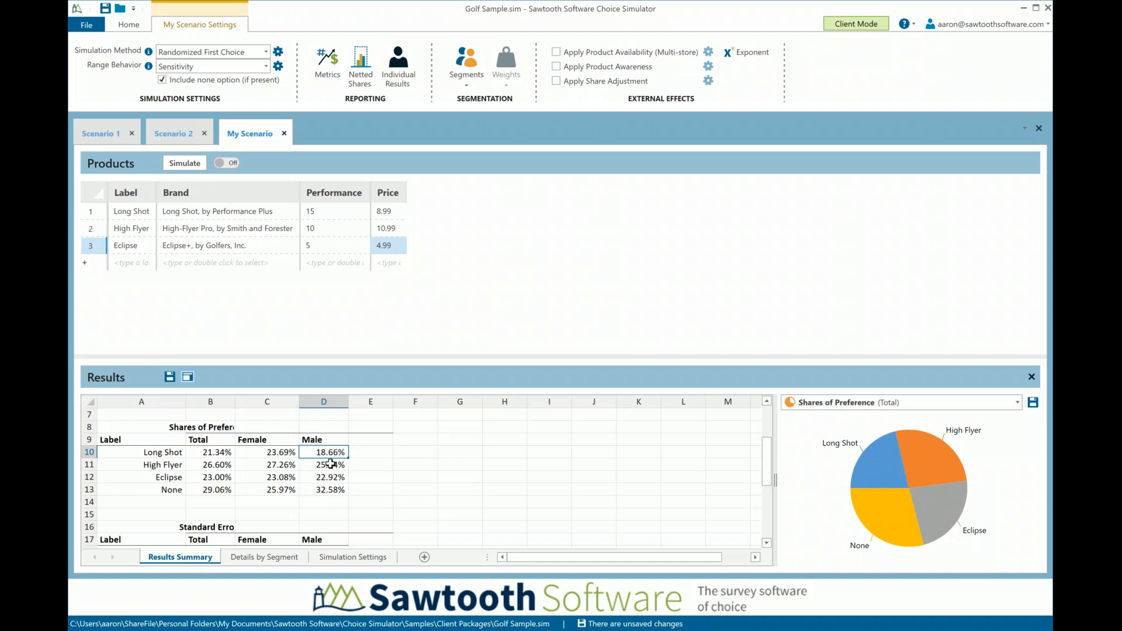
{"action": "left_click", "coordinate": [334, 491]}
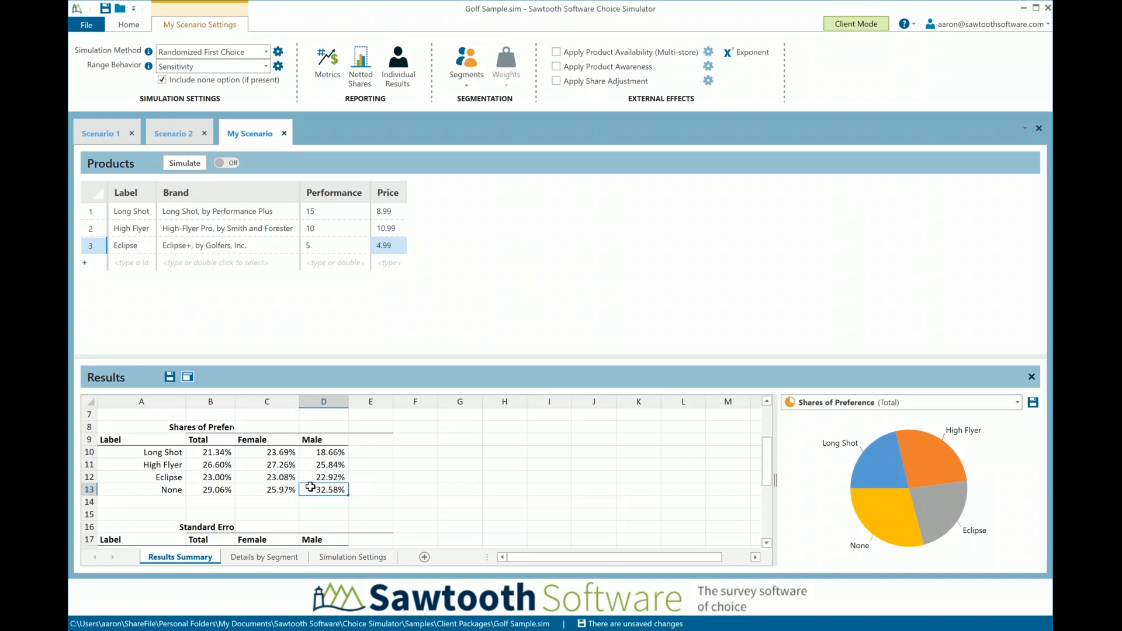
{"action": "scroll", "coordinate": [389, 479], "scroll_direction": "down", "scroll_amount": 1}
{"action": "scroll", "coordinate": [388, 474], "scroll_direction": "up", "scroll_amount": 1}
{"action": "scroll", "coordinate": [380, 441], "scroll_direction": "down", "scroll_amount": 1}
{"action": "scroll", "coordinate": [381, 441], "scroll_direction": "down", "scroll_amount": 2}
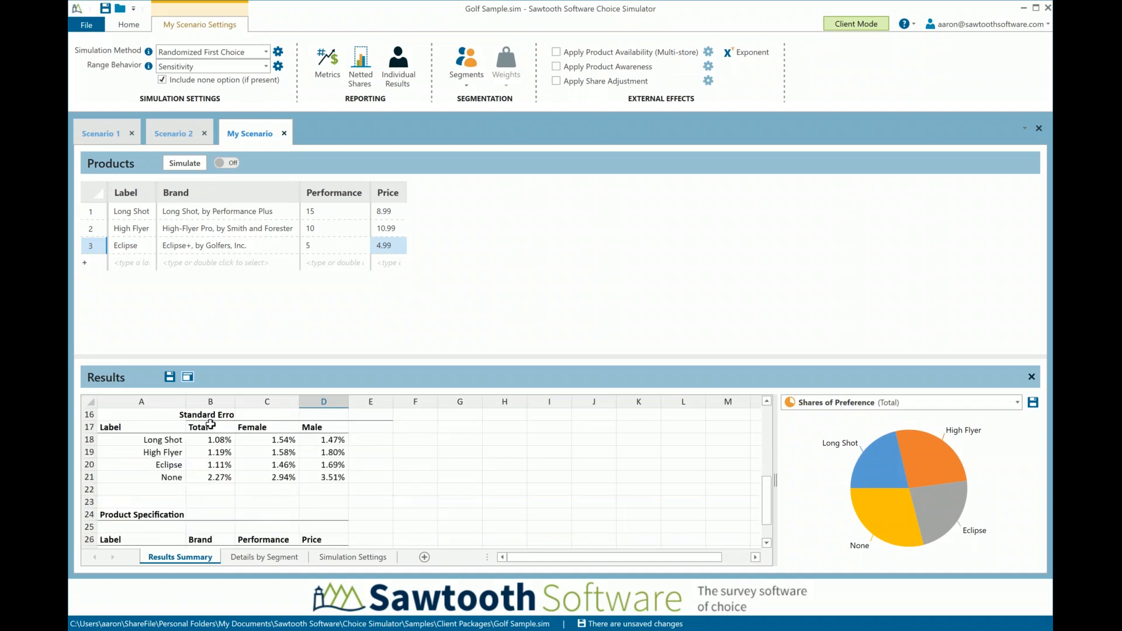
Examine the detailed results by segment, covering shares, standard errors and confidence intervals for the total, female and male groups
{"action": "left_click", "coordinate": [265, 558]}
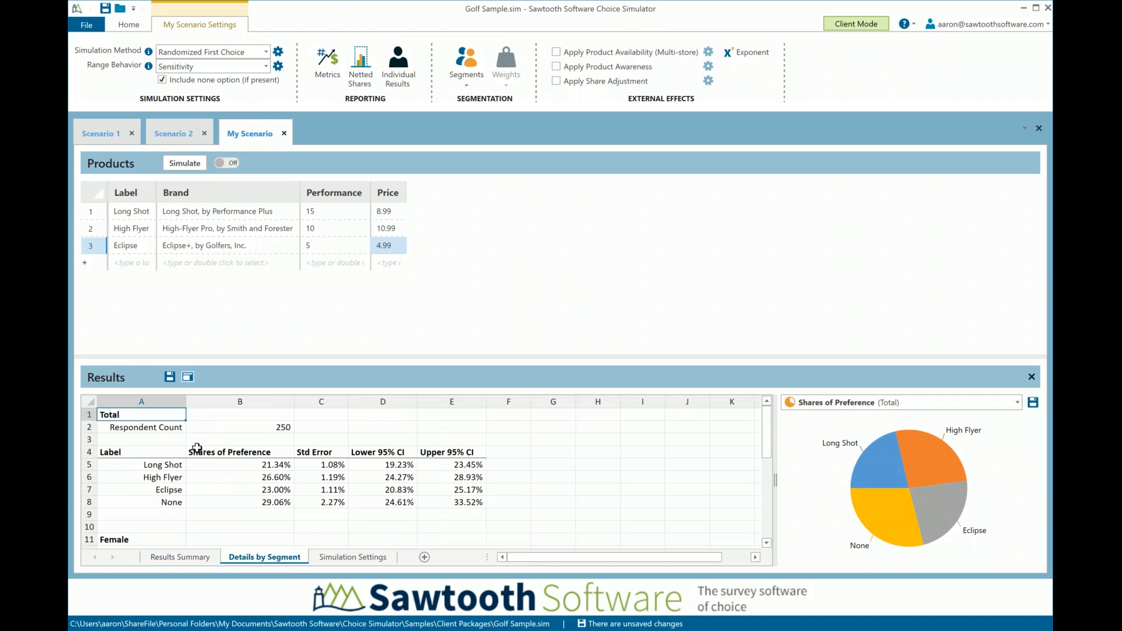
{"action": "scroll", "coordinate": [229, 463], "scroll_direction": "down", "scroll_amount": 1}
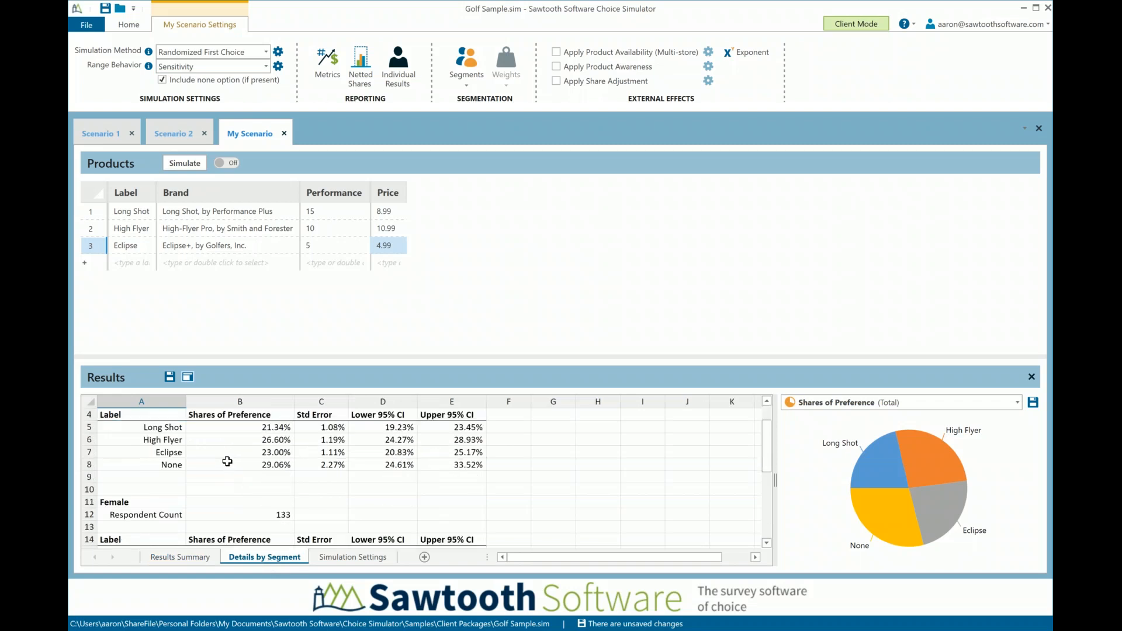
{"action": "scroll", "coordinate": [227, 461], "scroll_direction": "down", "scroll_amount": 2}
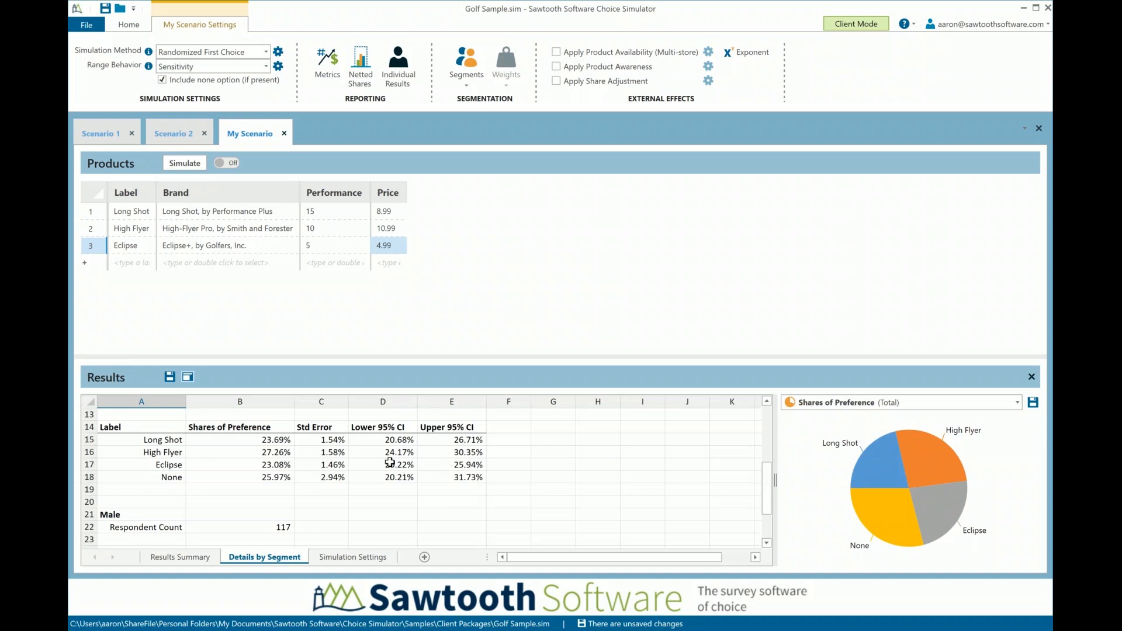
{"action": "scroll", "coordinate": [358, 491], "scroll_direction": "down", "scroll_amount": 2}
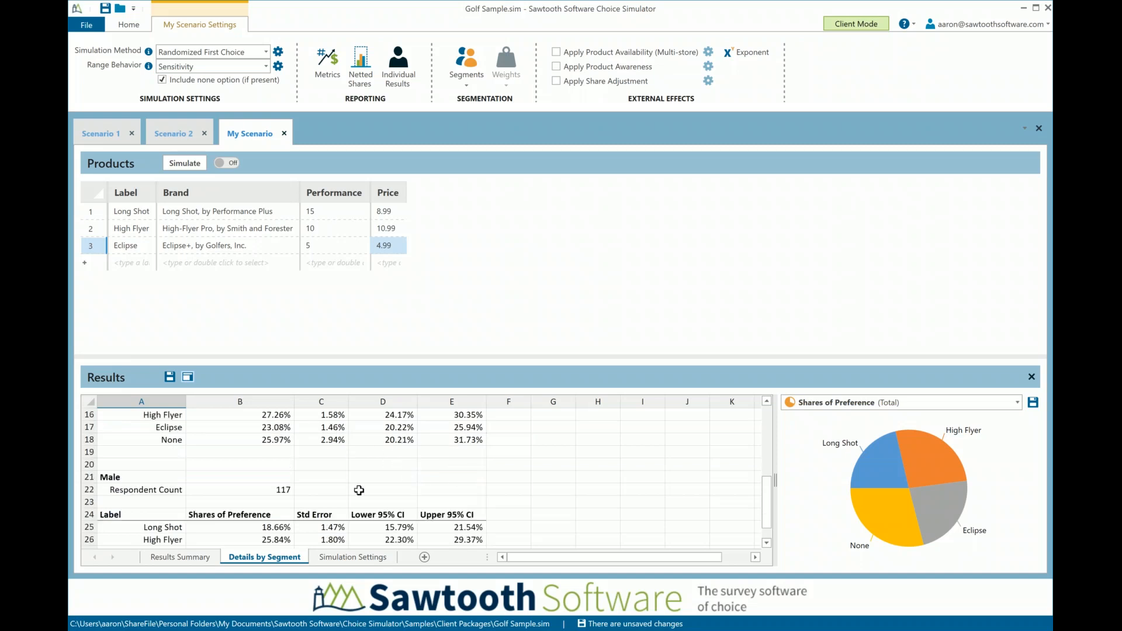
{"action": "left_click", "coordinate": [280, 491]}
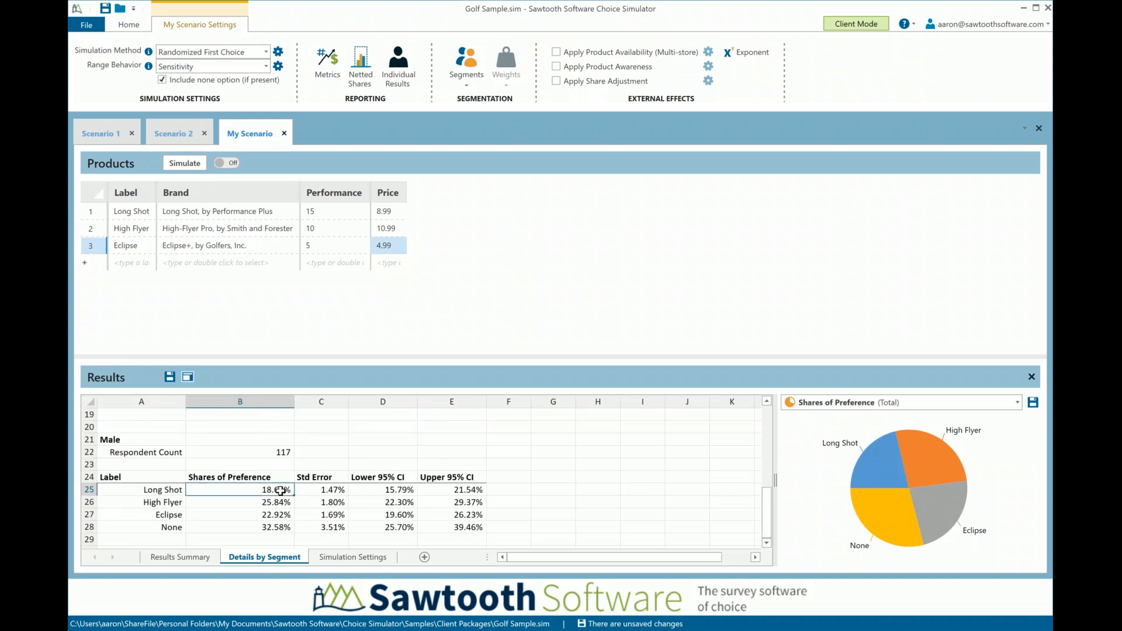
{"action": "scroll", "coordinate": [504, 502], "scroll_direction": "up", "scroll_amount": 1}
{"action": "scroll", "coordinate": [504, 502], "scroll_direction": "up", "scroll_amount": 1}
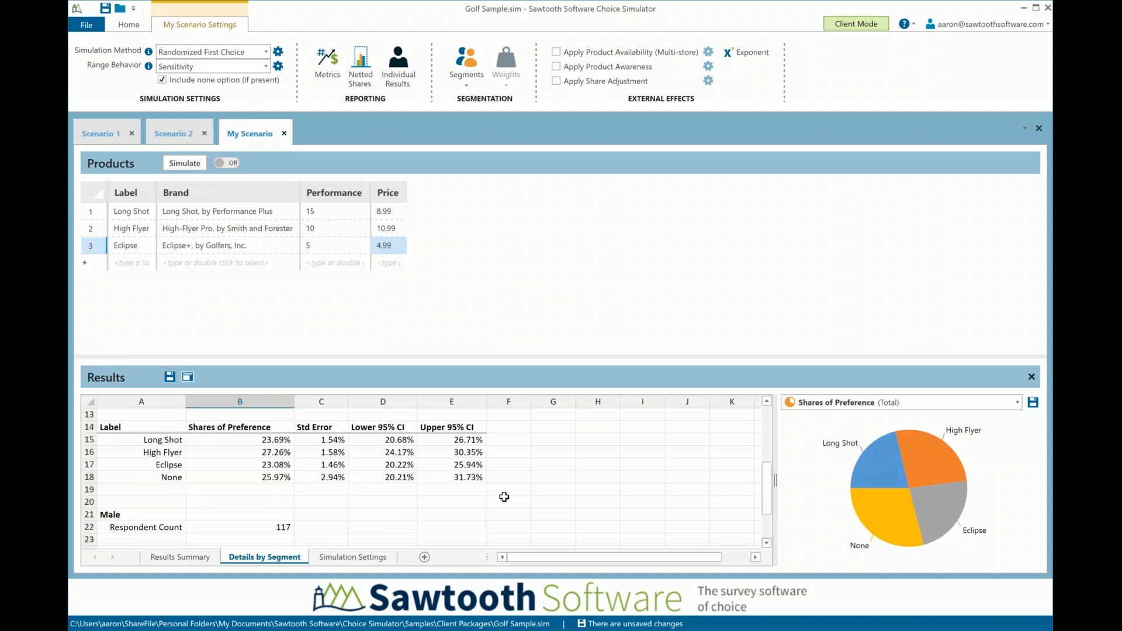
{"action": "scroll", "coordinate": [500, 490], "scroll_direction": "up", "scroll_amount": 1}
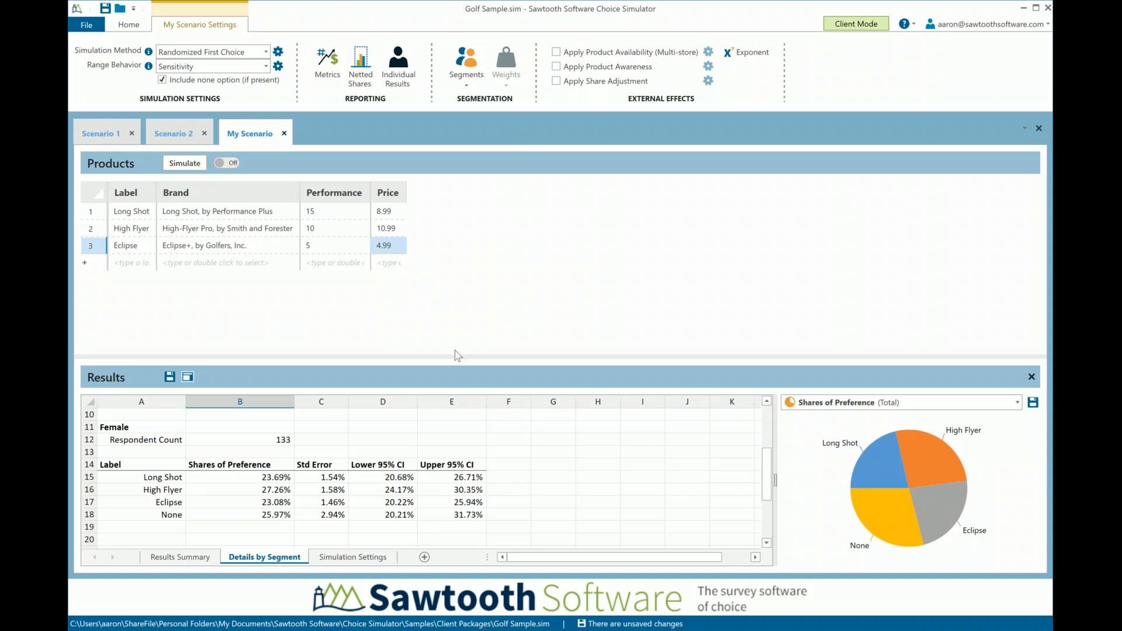
{"action": "left_click", "coordinate": [147, 252]}
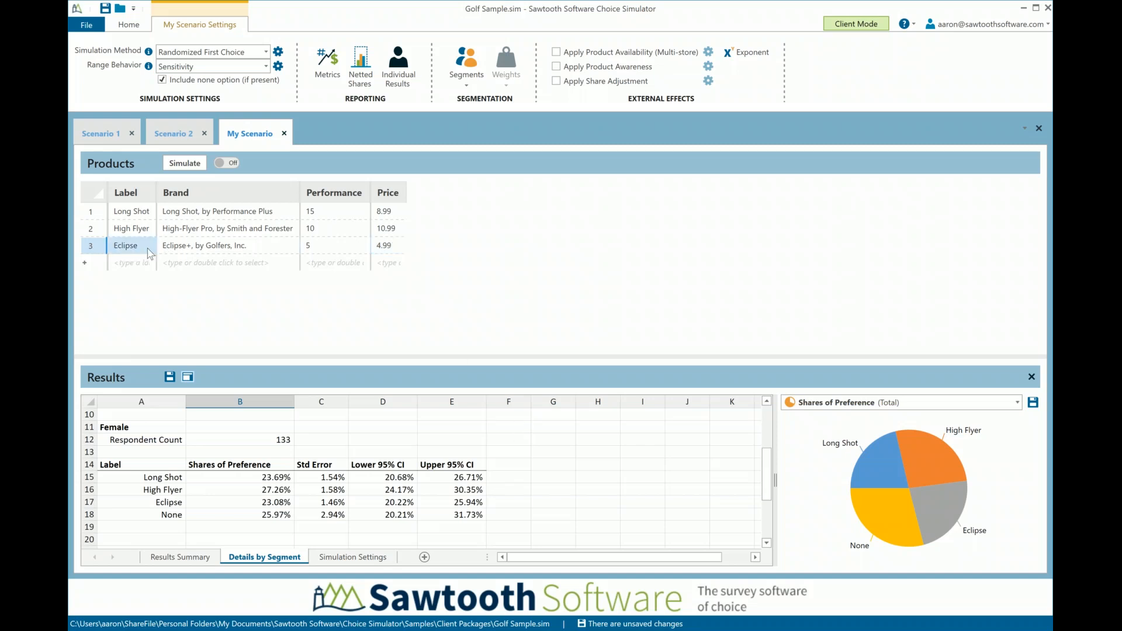
{"action": "left_click", "coordinate": [224, 251]}
{"action": "left_click", "coordinate": [321, 251]}
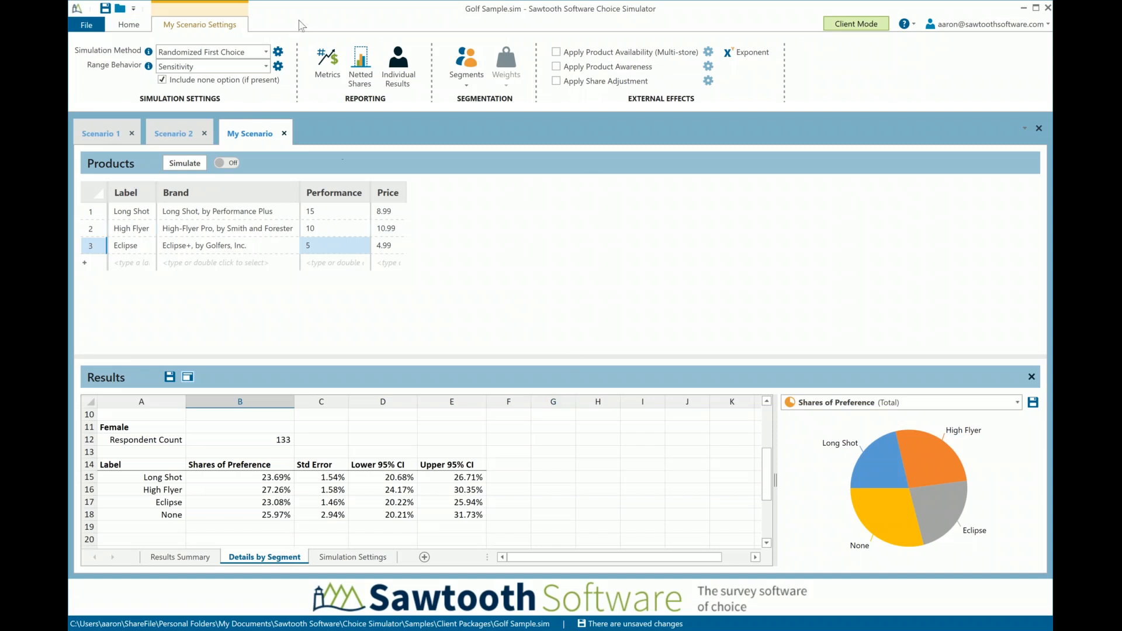
Turn on individual results reporting for My Scenario and simulate it again
{"action": "left_click", "coordinate": [393, 81]}
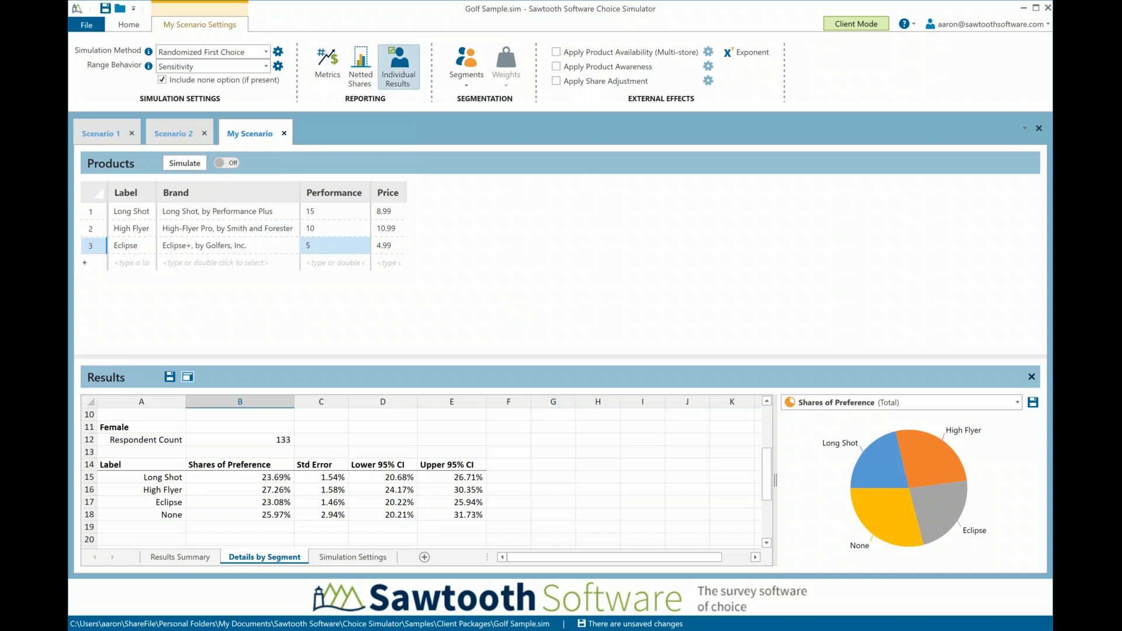
{"action": "left_click", "coordinate": [195, 165]}
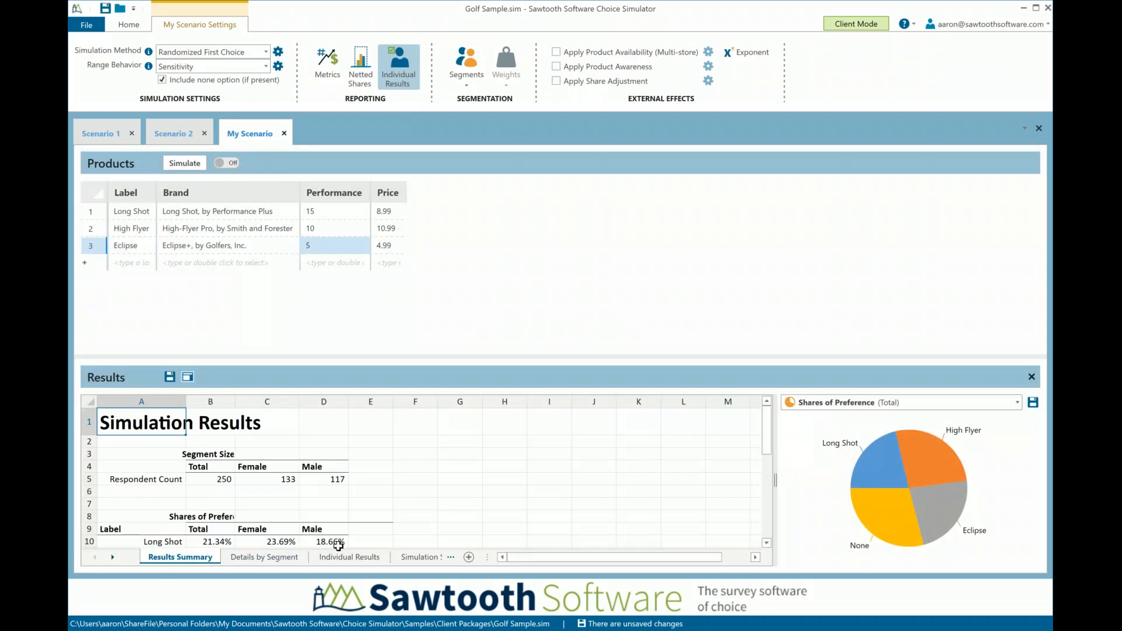
Examine several respondents' gender and product shares in the individual results, and return to the results summary
{"action": "left_click", "coordinate": [359, 558]}
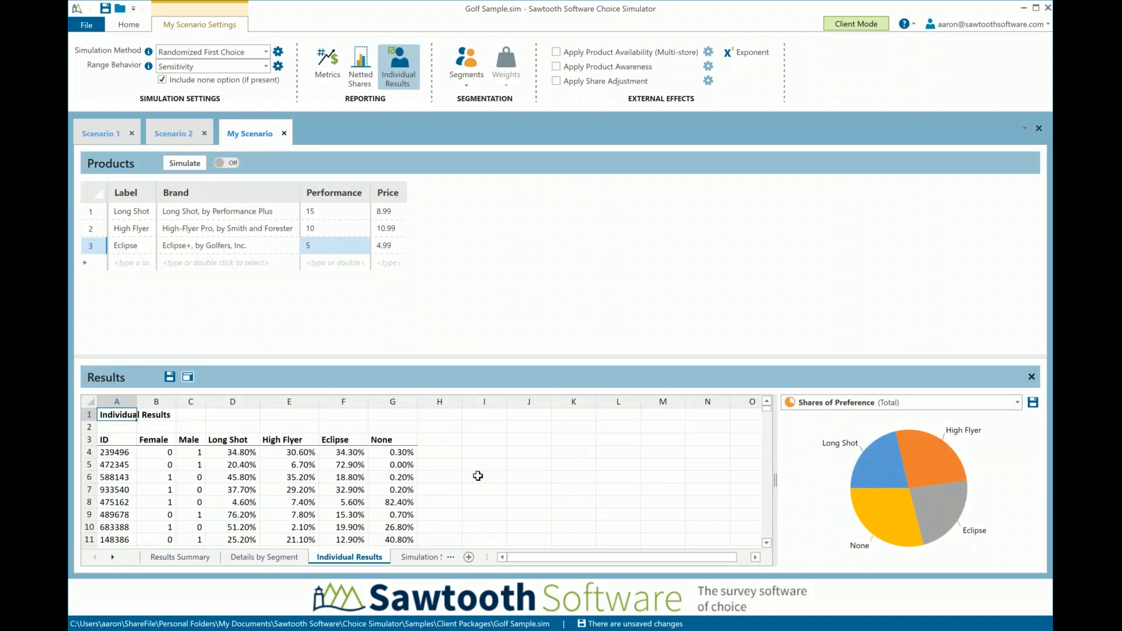
{"action": "left_click", "coordinate": [112, 453]}
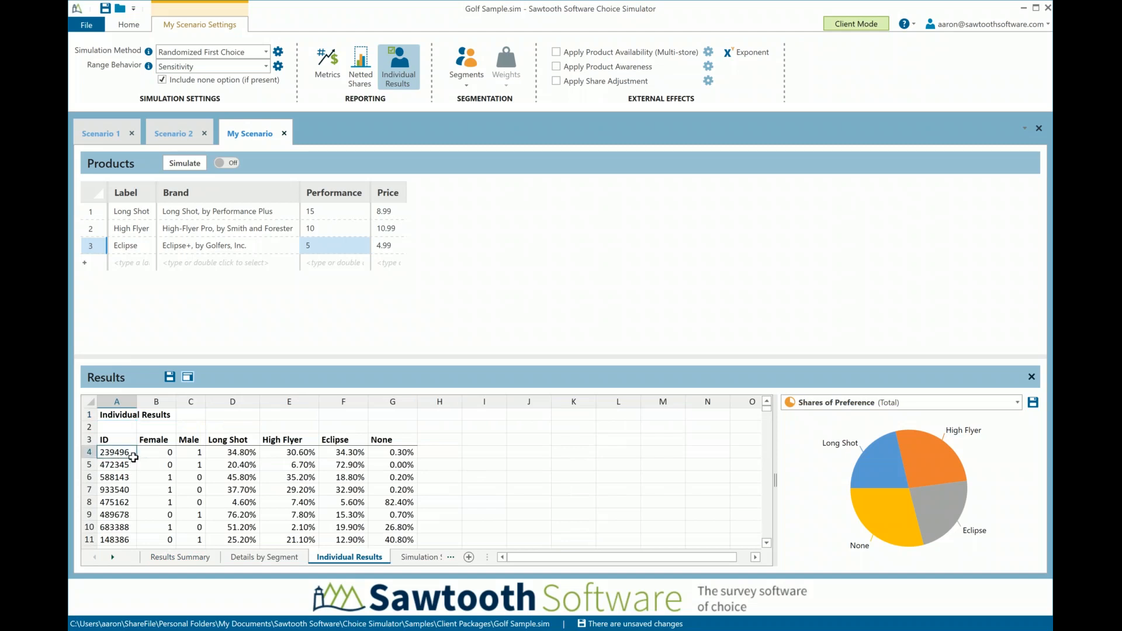
{"action": "left_click", "coordinate": [202, 453]}
{"action": "left_click_drag", "start_coordinate": [232, 453], "coordinate": [393, 456]}
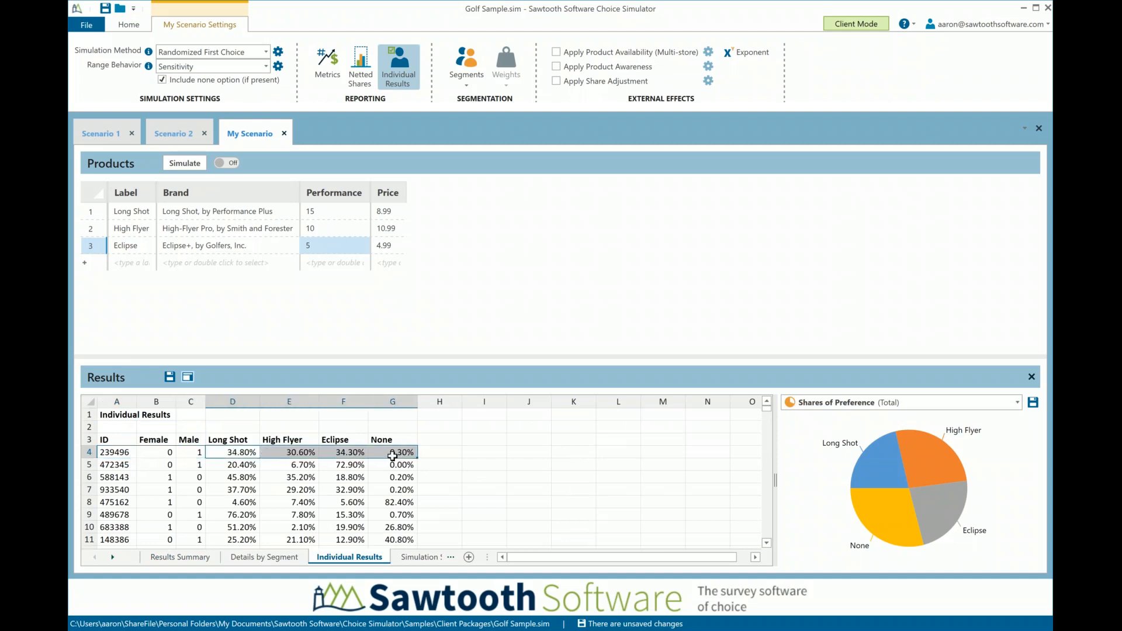
{"action": "left_click", "coordinate": [129, 465]}
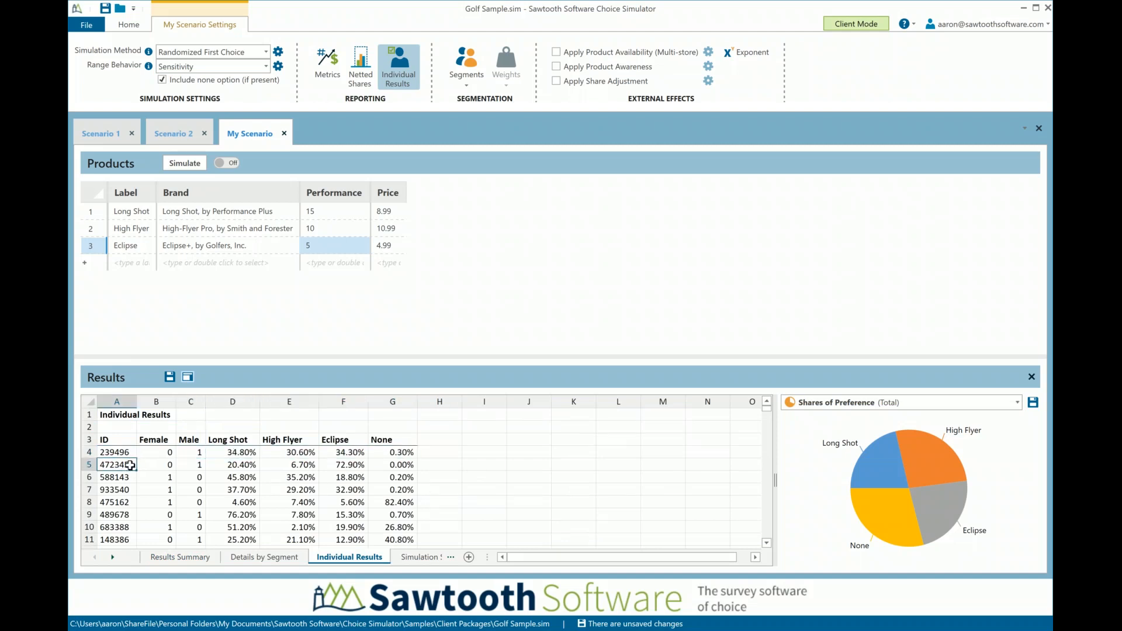
{"action": "left_click", "coordinate": [196, 465]}
{"action": "left_click_drag", "start_coordinate": [233, 464], "coordinate": [397, 466]}
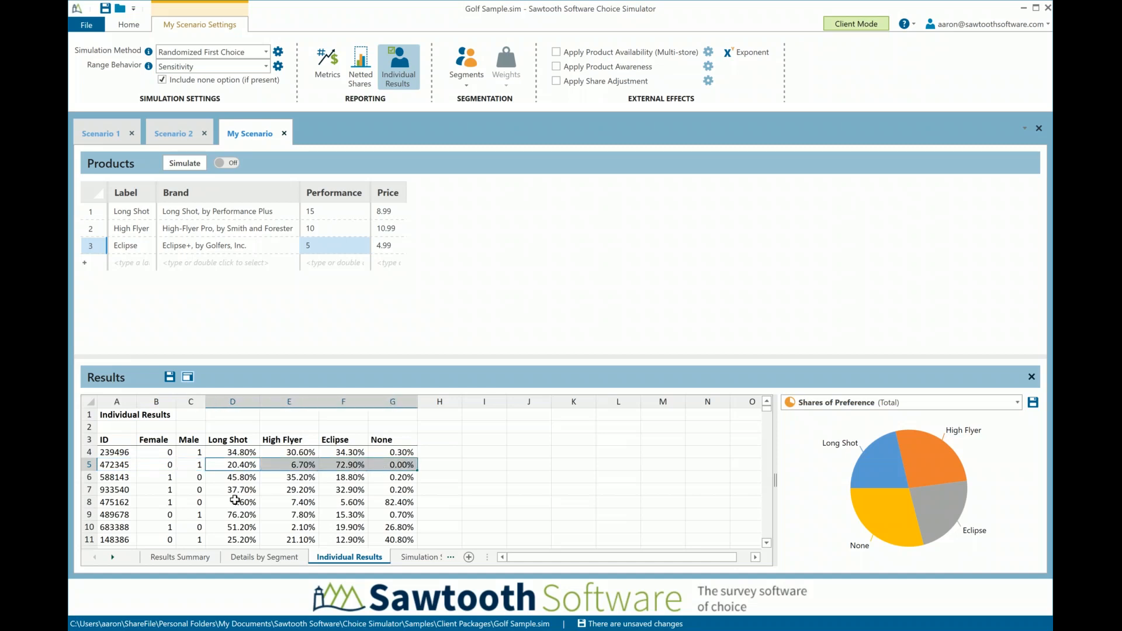
{"action": "left_click", "coordinate": [120, 504]}
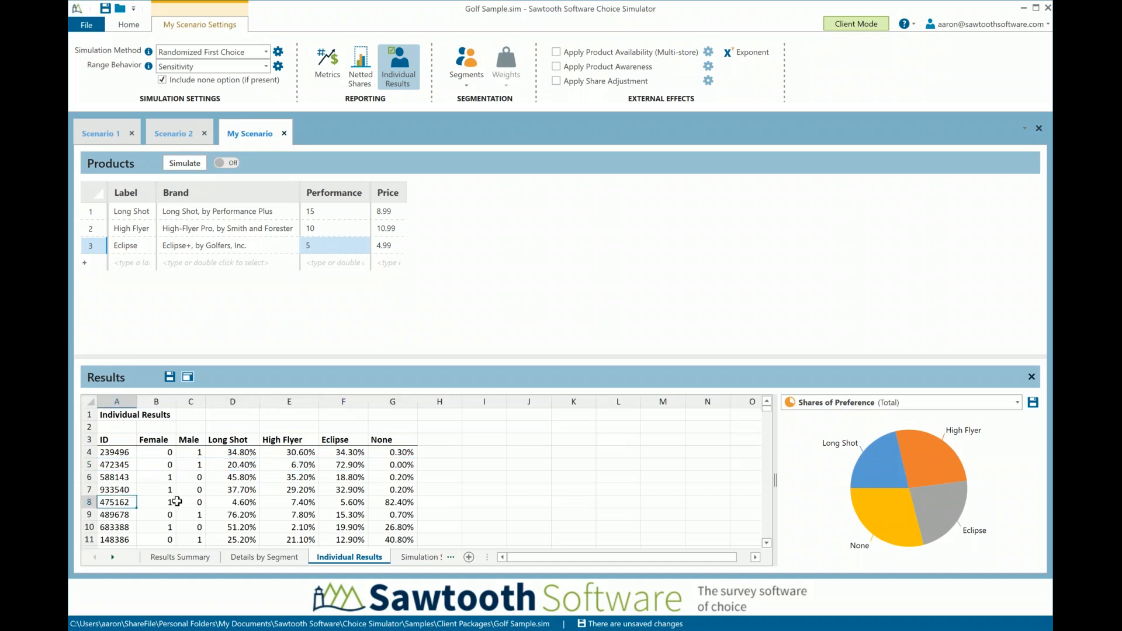
{"action": "left_click", "coordinate": [240, 502]}
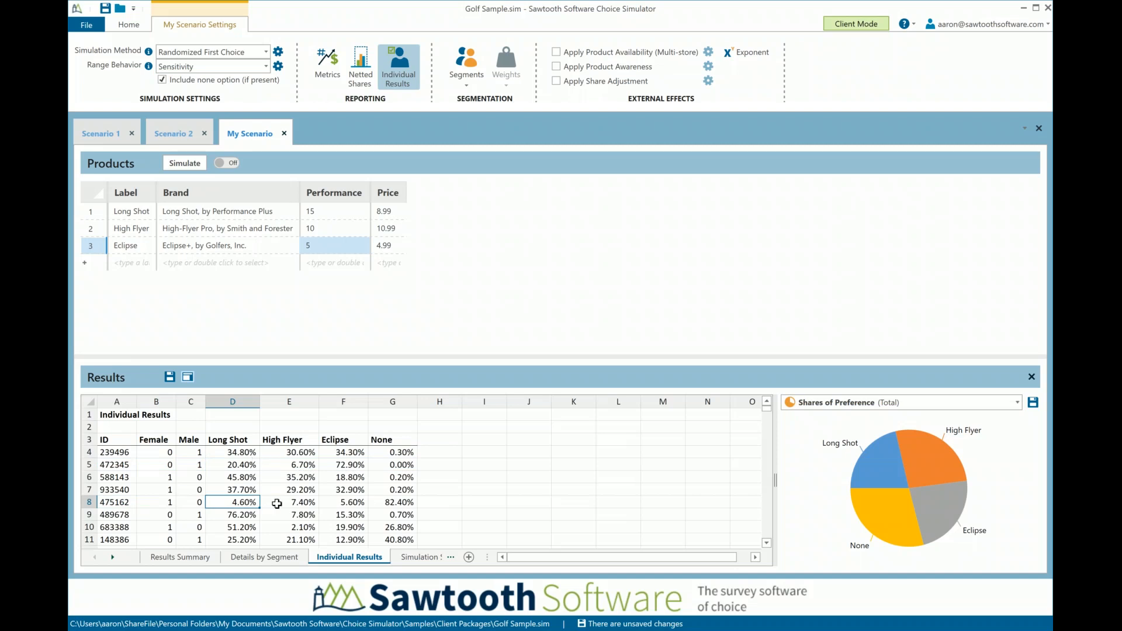
{"action": "left_click", "coordinate": [356, 504]}
{"action": "left_click", "coordinate": [399, 504]}
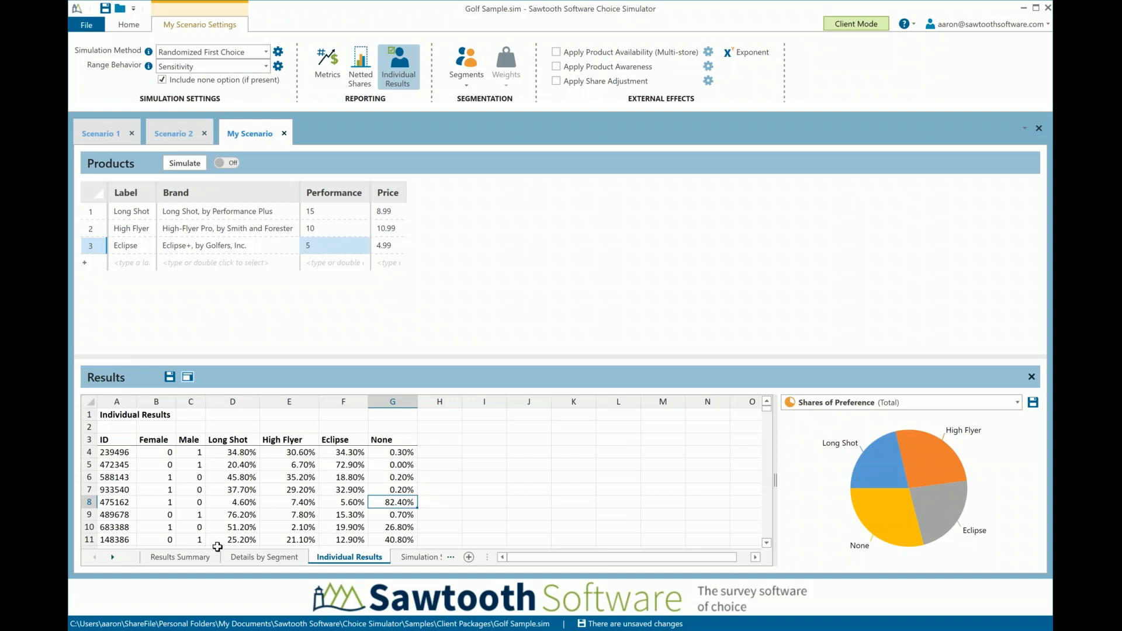
{"action": "left_click", "coordinate": [181, 559]}
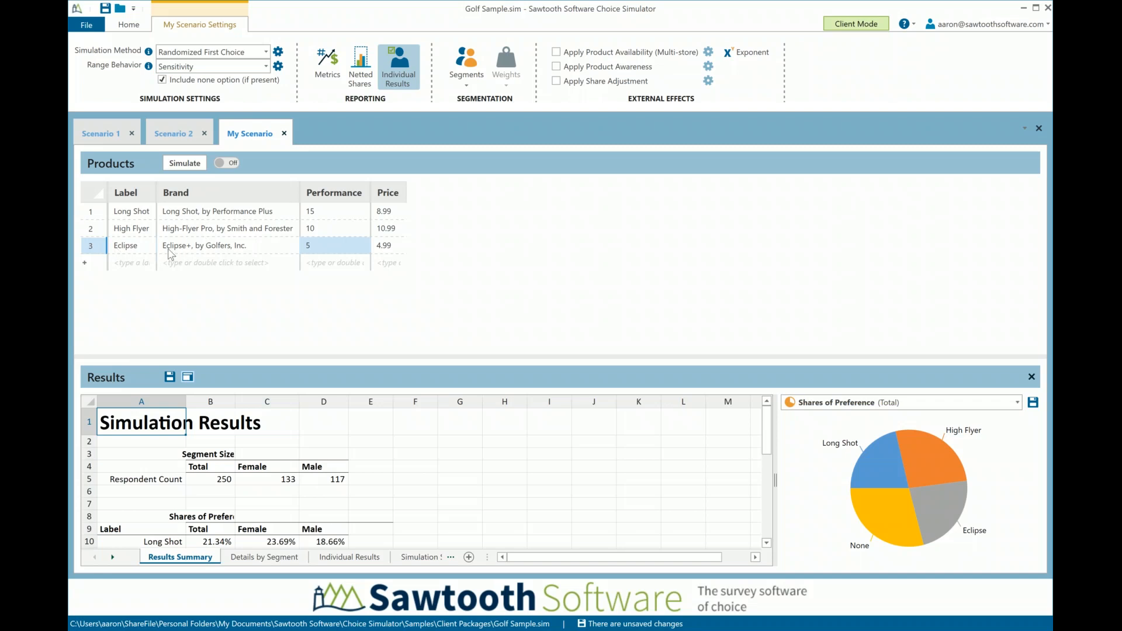
Turn off individual results reporting and remove the gender segmentation from My Scenario
{"action": "left_click", "coordinate": [188, 252]}
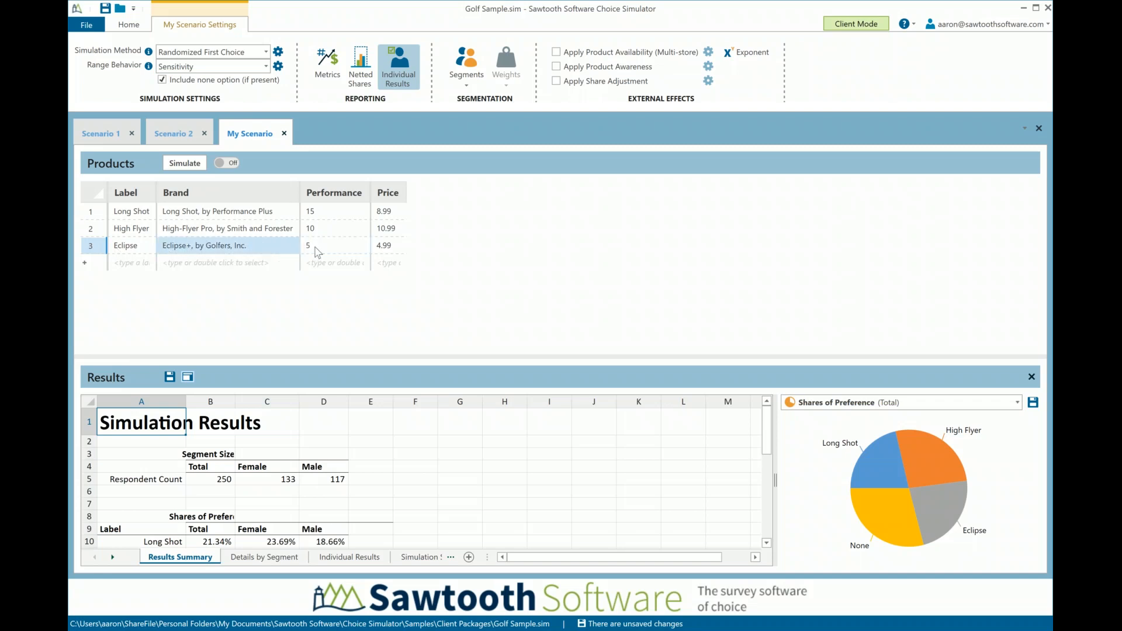
{"action": "left_click", "coordinate": [318, 250]}
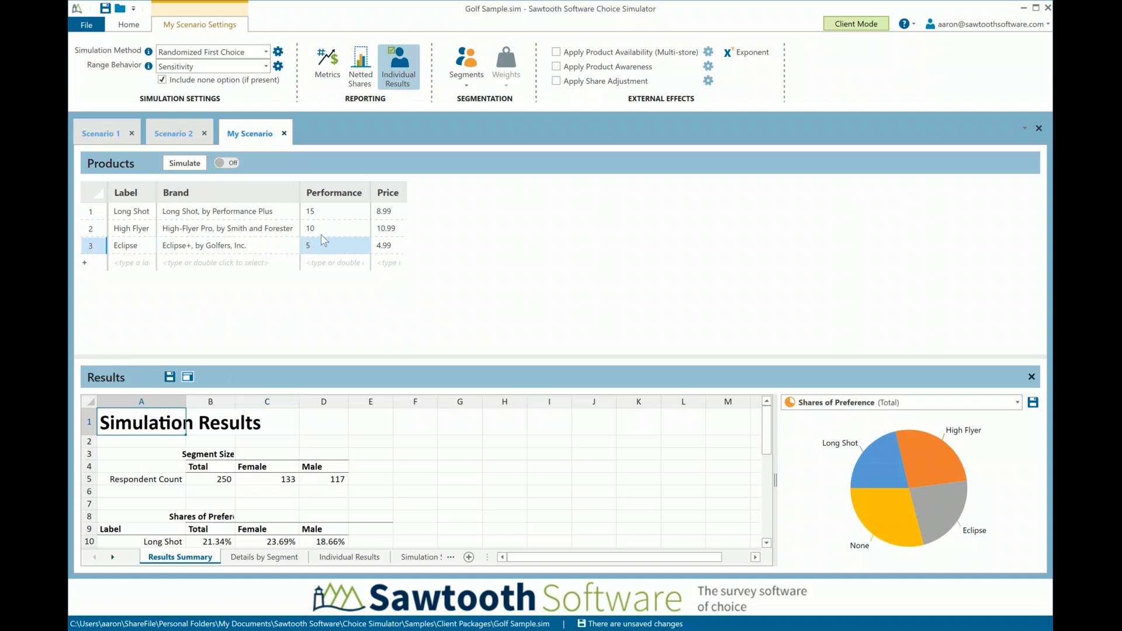
{"action": "left_click", "coordinate": [398, 69]}
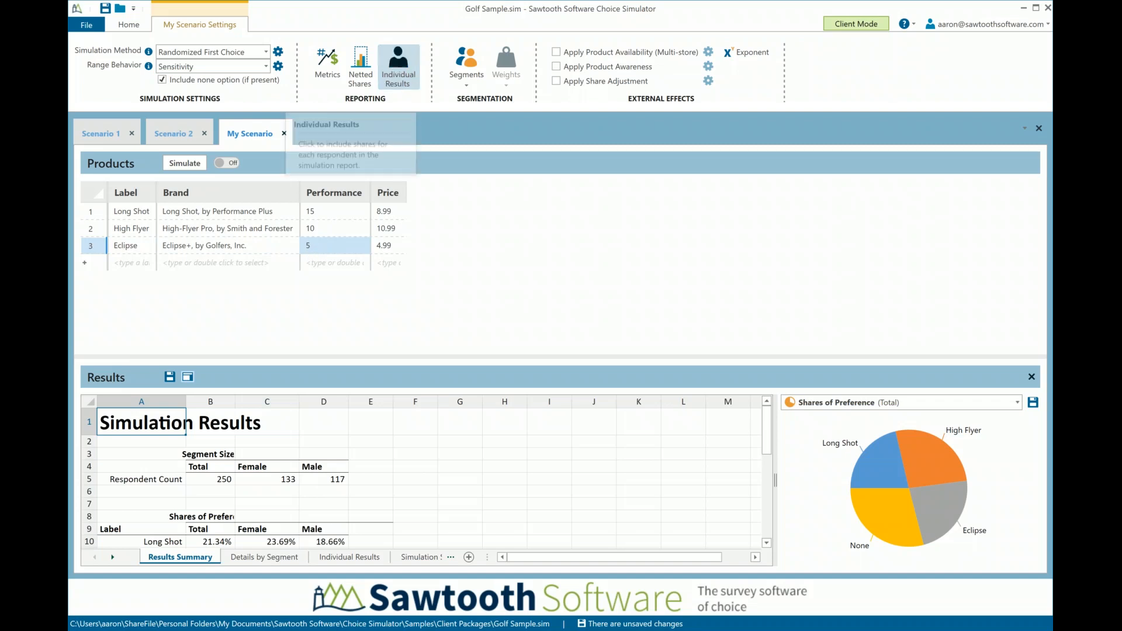
{"action": "left_click", "coordinate": [478, 84]}
{"action": "left_click", "coordinate": [480, 191]}
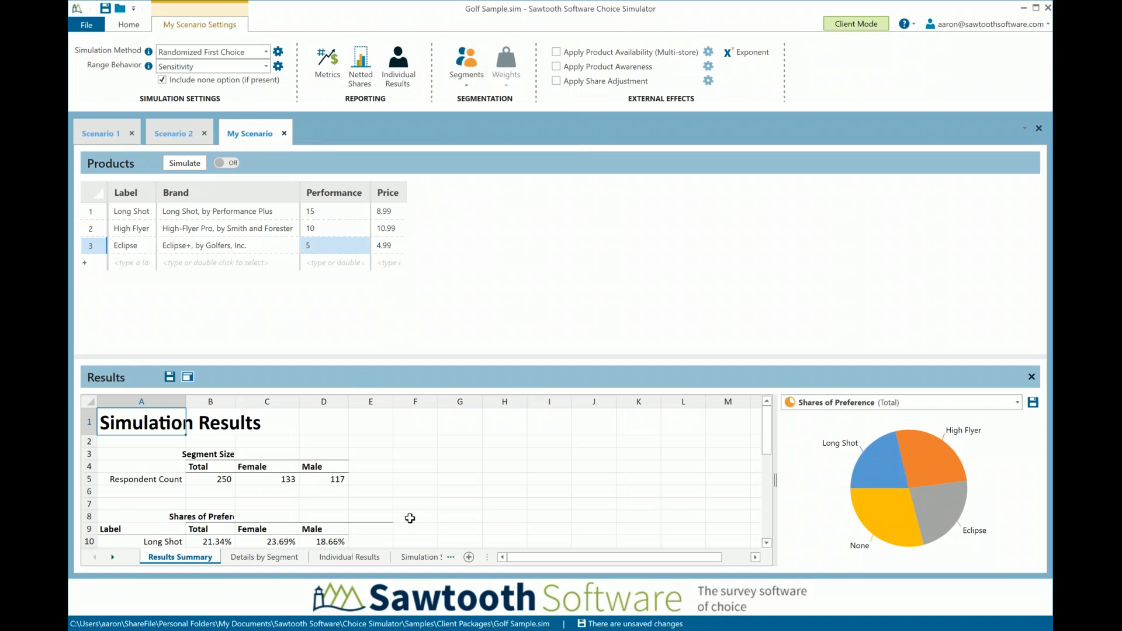
Set Eclipse's performance to 10, simulate again, and compare its share of preference before and after the change
{"action": "scroll", "coordinate": [409, 518], "scroll_direction": "down", "scroll_amount": 2}
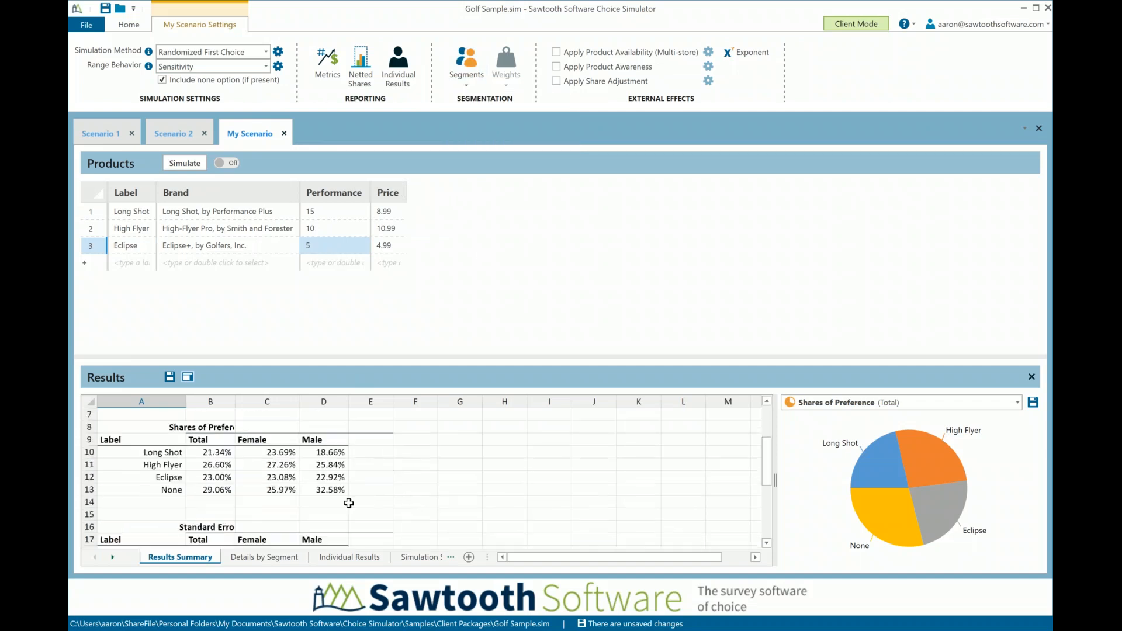
{"action": "left_click", "coordinate": [221, 477]}
{"action": "scroll", "coordinate": [518, 457], "scroll_direction": "up", "scroll_amount": 2}
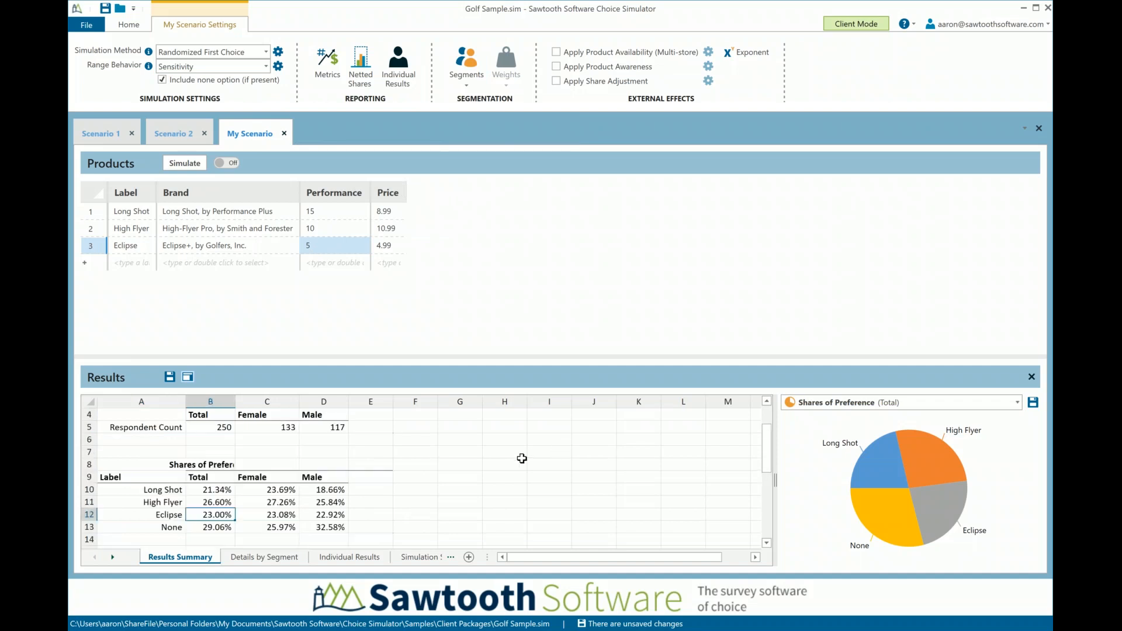
{"action": "double_click", "coordinate": [321, 252]}
{"action": "type", "text": "10"}
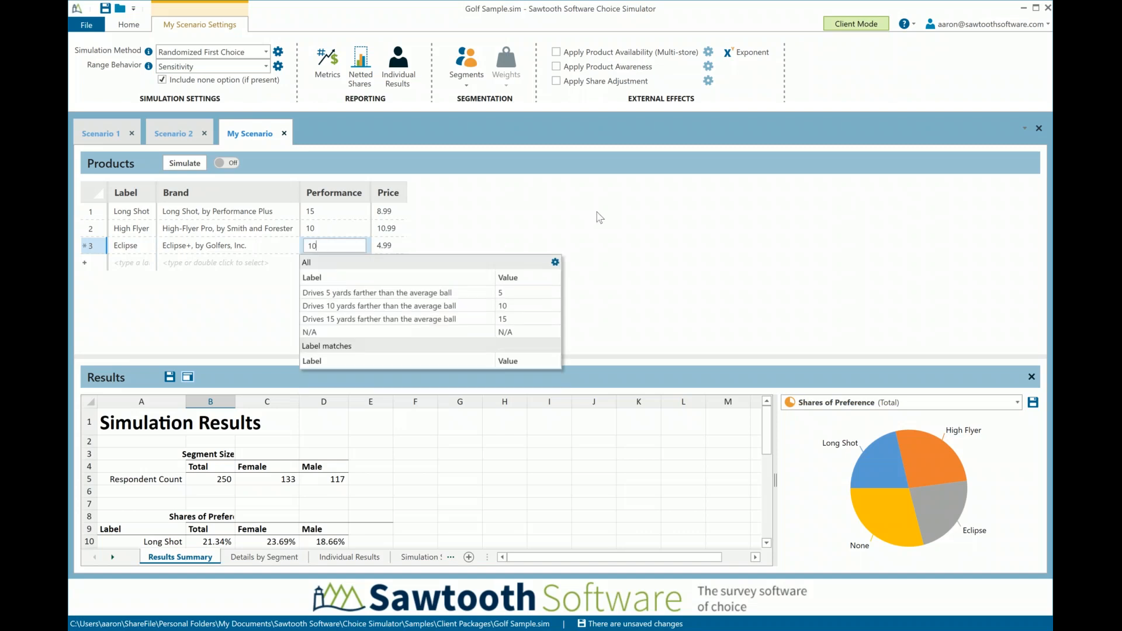
{"action": "left_click", "coordinate": [195, 167]}
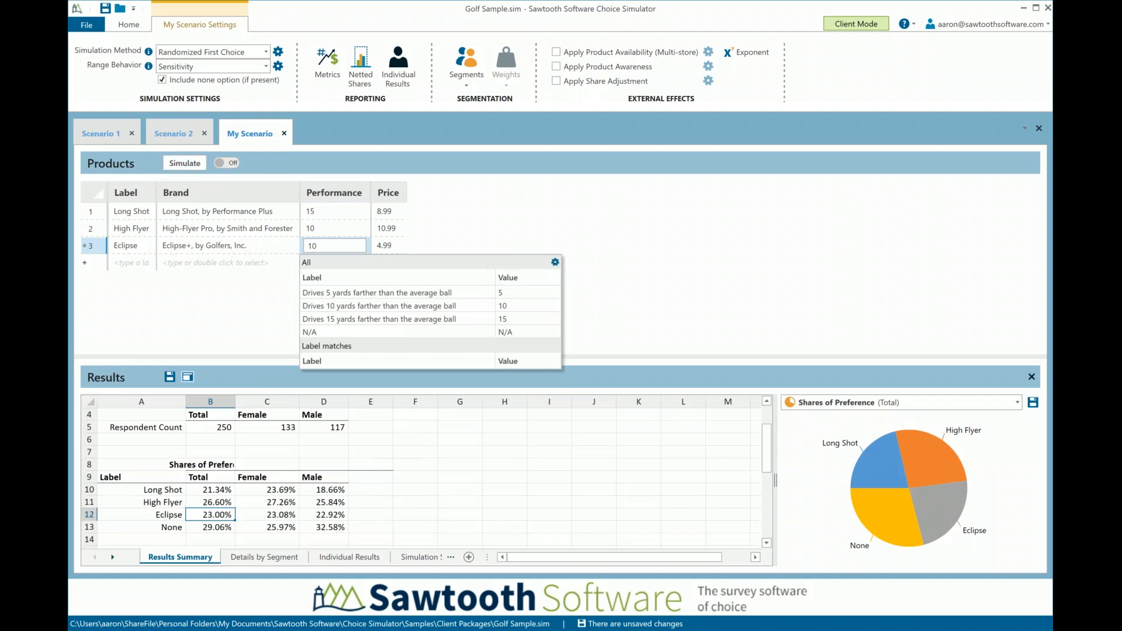
{"action": "left_click", "coordinate": [198, 163]}
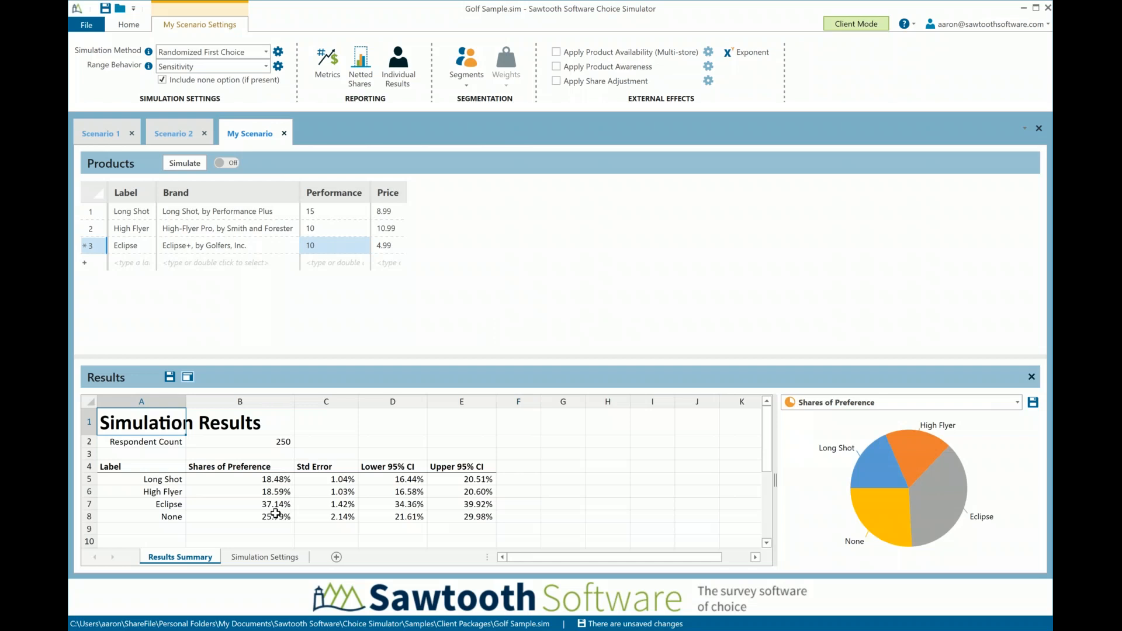
{"action": "left_click", "coordinate": [278, 506]}
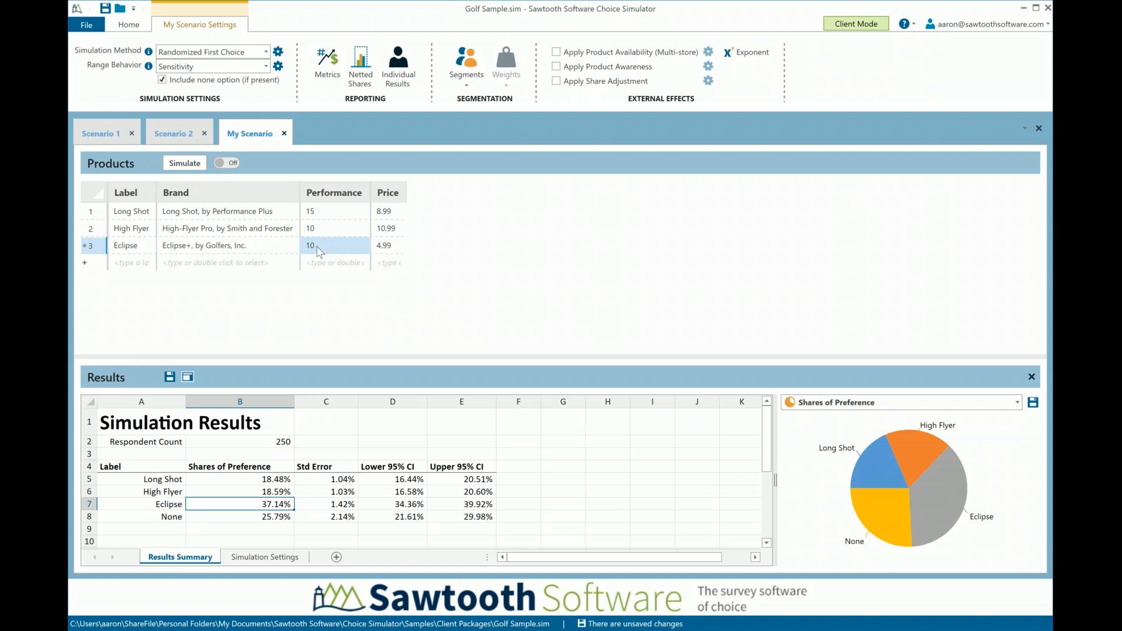
Set Eclipse's performance to 15, simulate the scenario again, and check its share of preference
{"action": "type", "text": "15"}
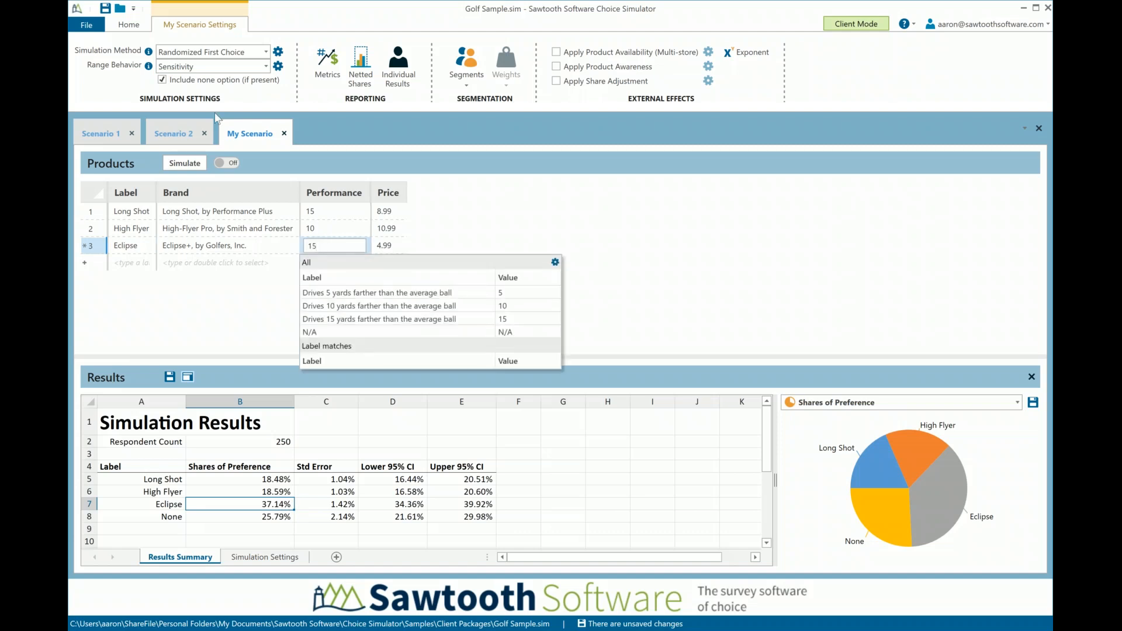
{"action": "left_click", "coordinate": [185, 163]}
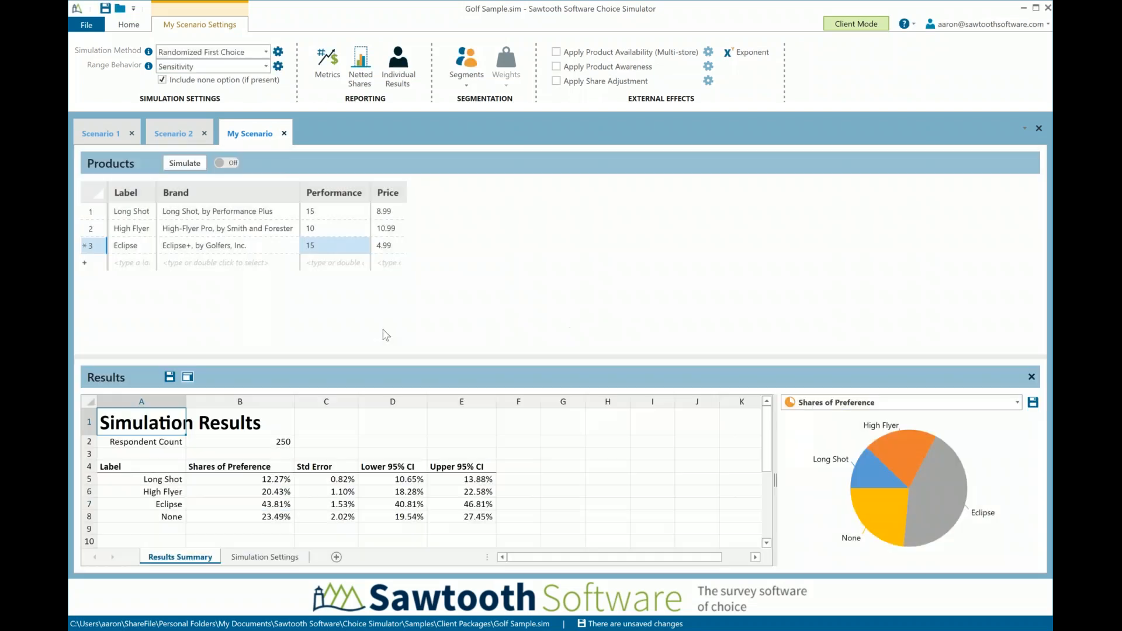
{"action": "left_click", "coordinate": [278, 505]}
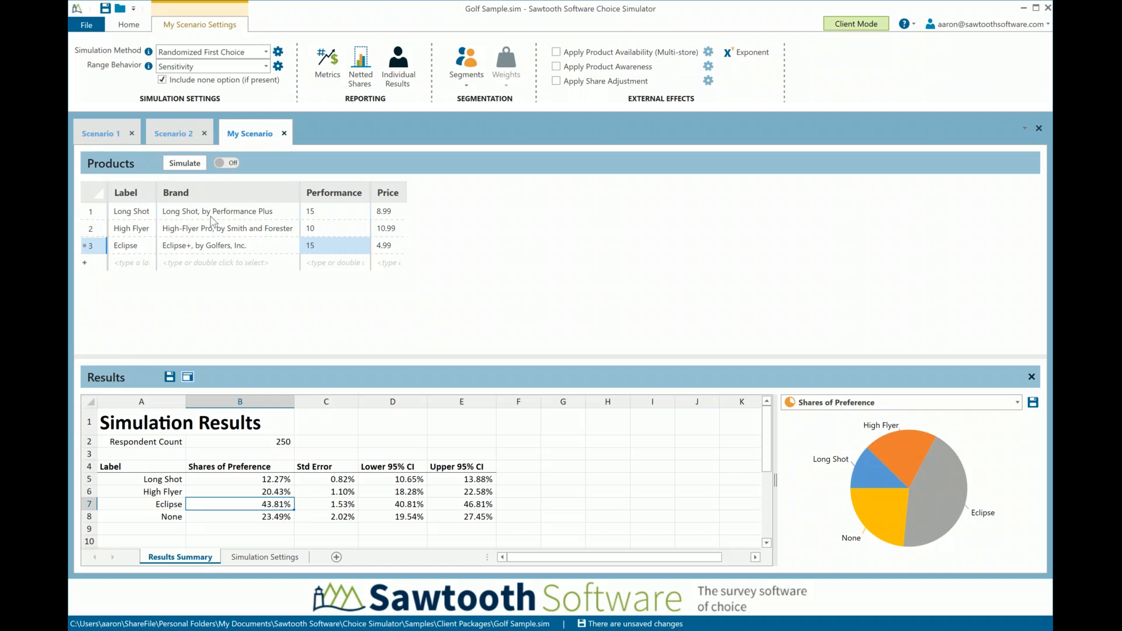
Turn on automatic simulation and set Eclipse's performance to 10
{"action": "left_click", "coordinate": [226, 164]}
{"action": "type", "text": "1"}
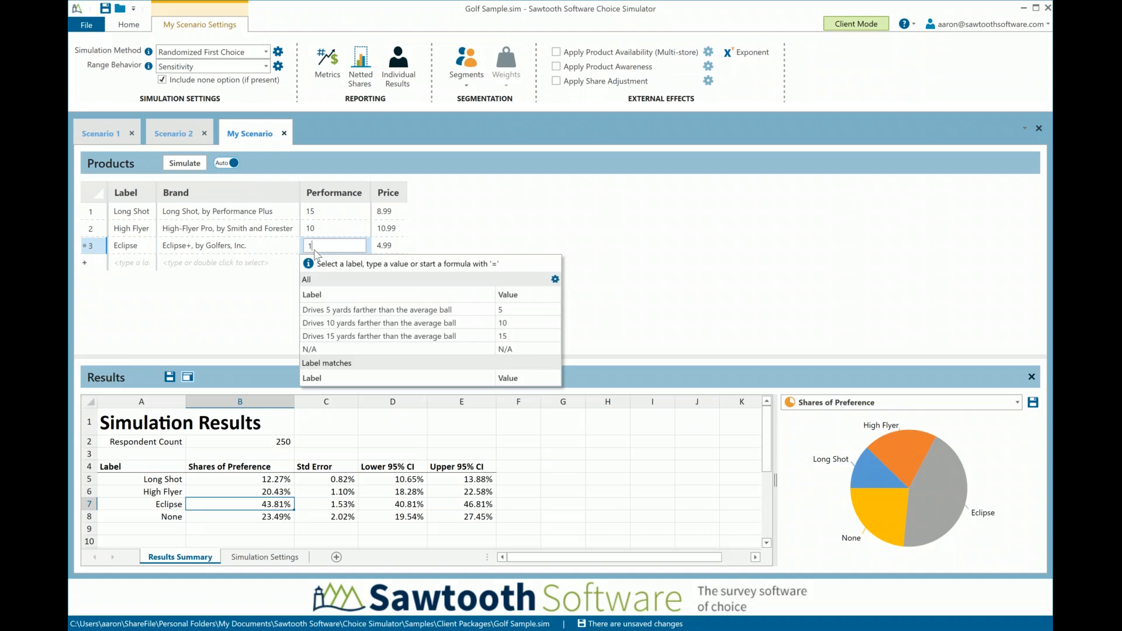
{"action": "type", "text": "0"}
{"action": "key", "text": "Return"}
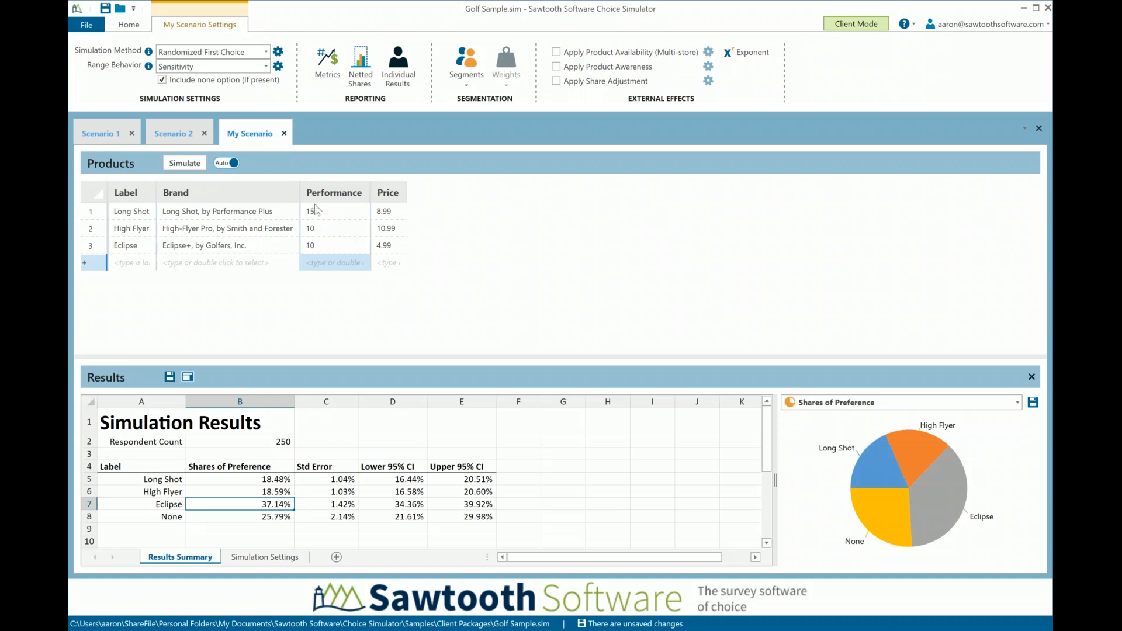
Set Eclipse's performance to the in-between value 7
{"action": "left_click", "coordinate": [313, 252]}
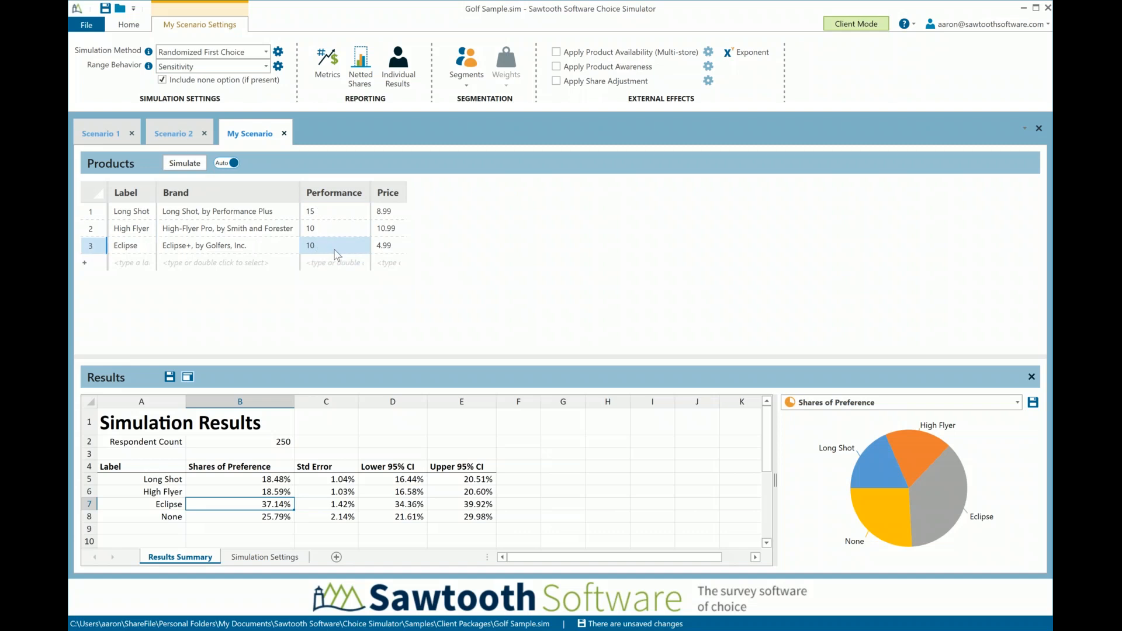
{"action": "double_click", "coordinate": [336, 255]}
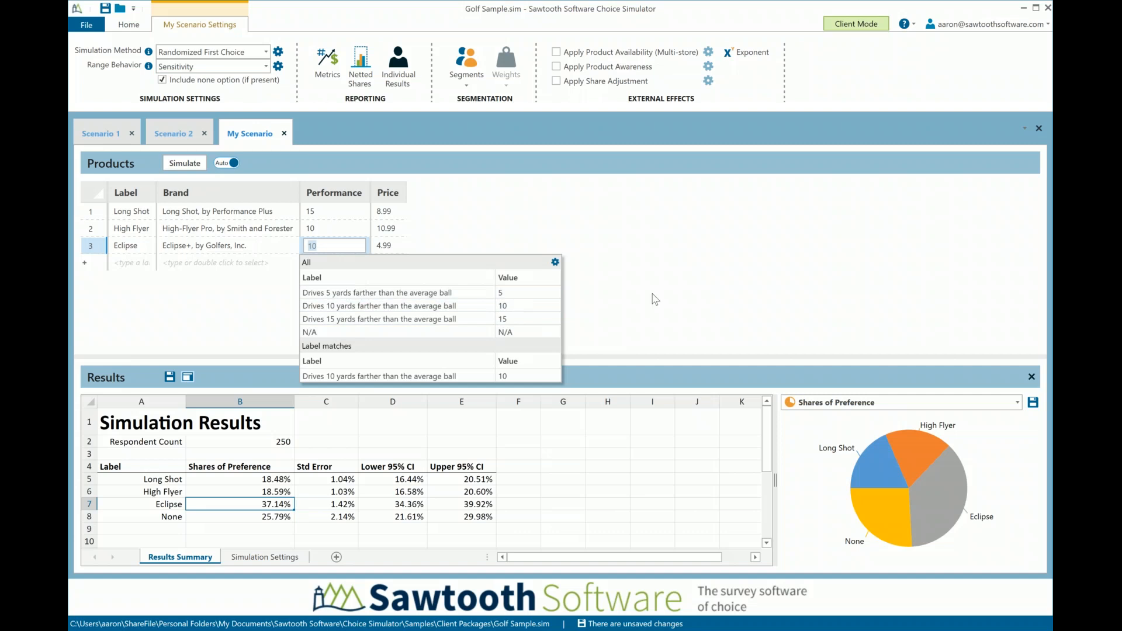
{"action": "left_click", "coordinate": [325, 244]}
{"action": "left_click_drag", "start_coordinate": [319, 247], "coordinate": [300, 238]}
{"action": "type", "text": "7"}
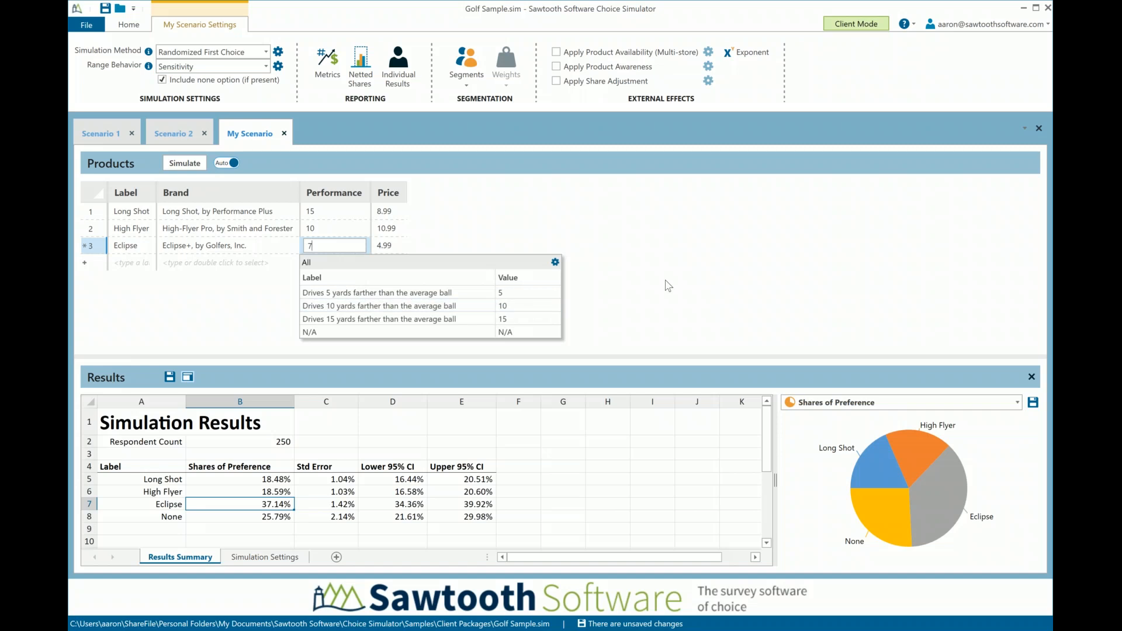
{"action": "key", "text": "Return"}
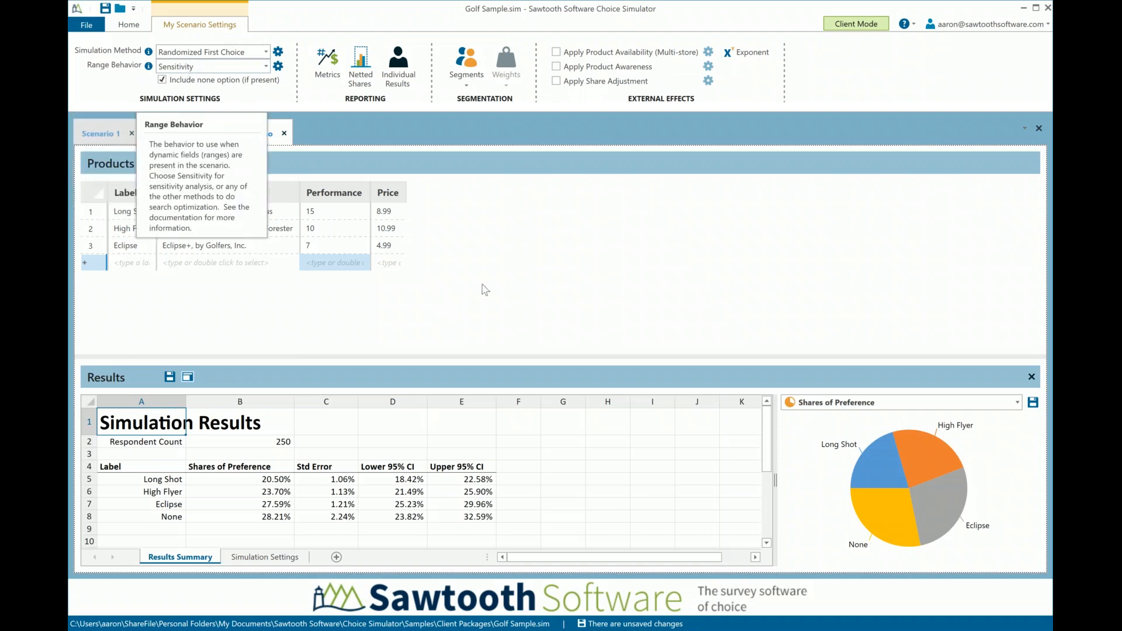
Replace Eclipse's performance with the formula =range(5,15,1) to run a sensitivity analysis
{"action": "left_click", "coordinate": [307, 249]}
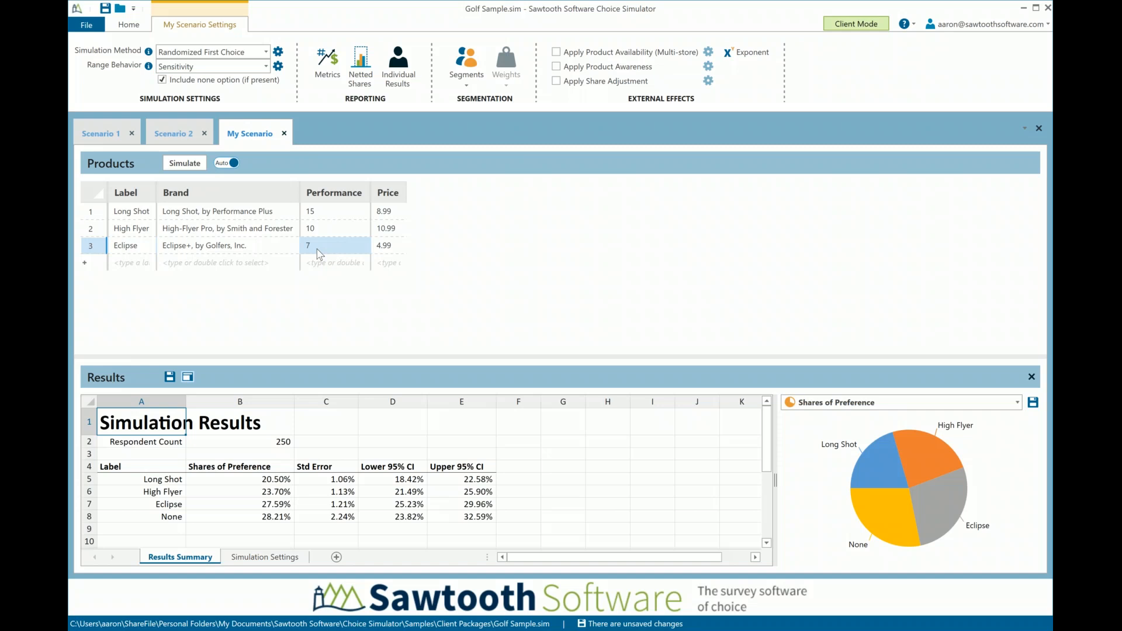
{"action": "type", "text": "=r"}
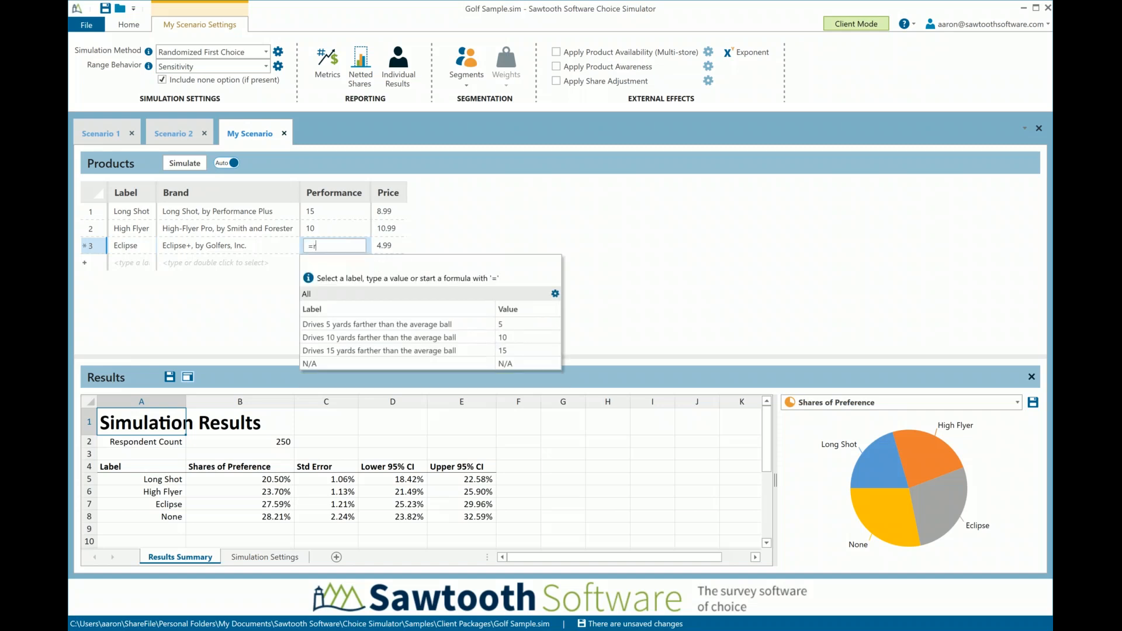
{"action": "type", "text": "ange"}
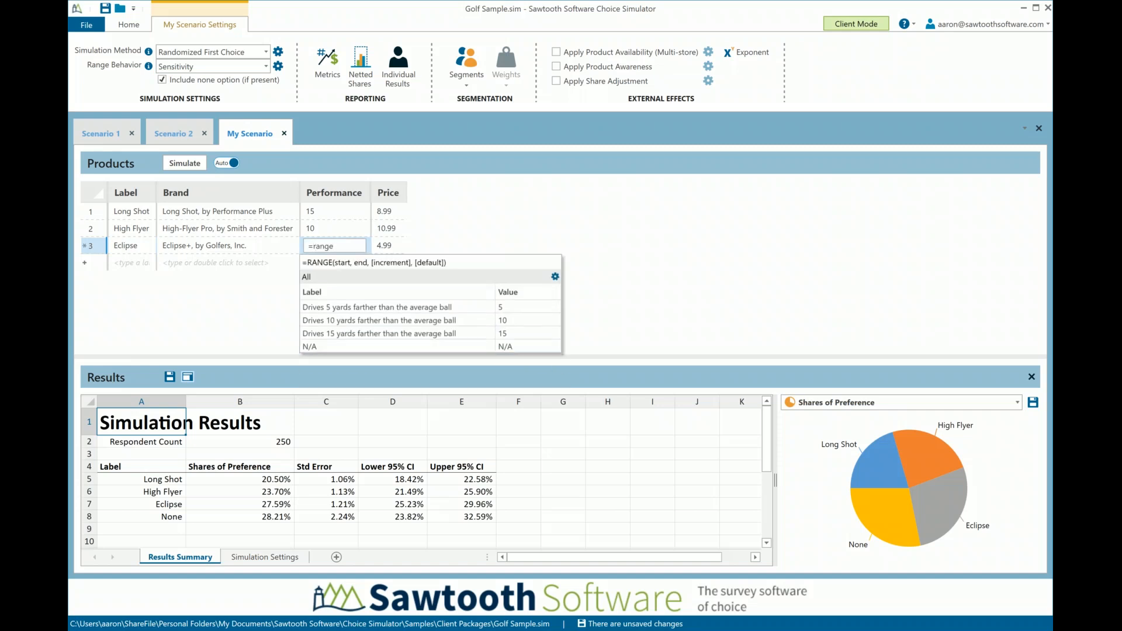
{"action": "type", "text": "("}
{"action": "type", "text": "5,15"}
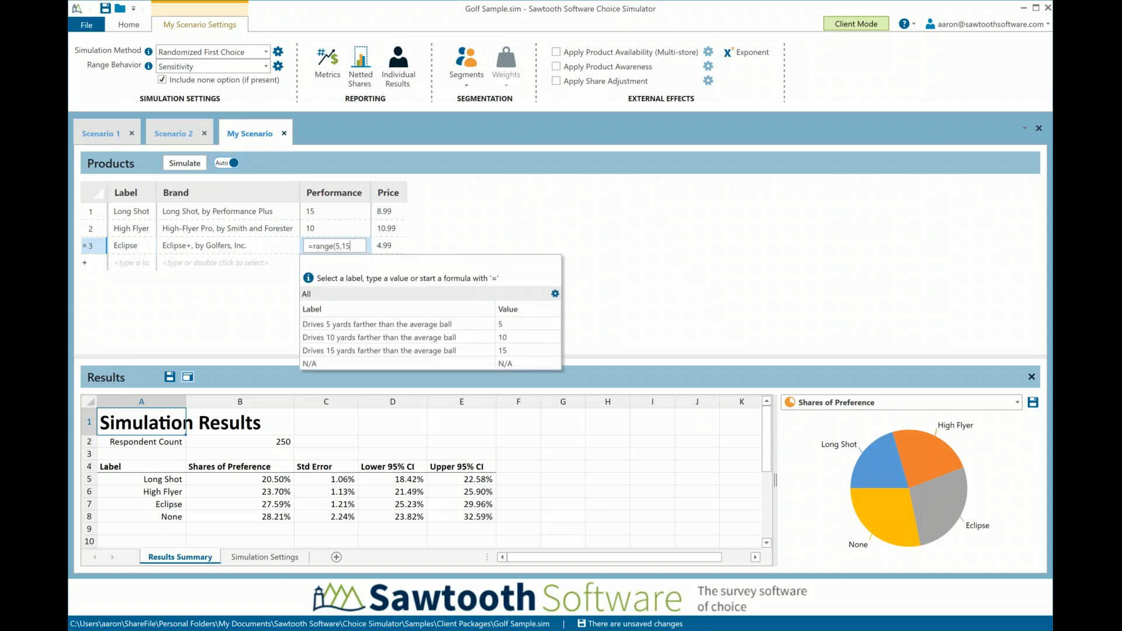
{"action": "type", "text": ","}
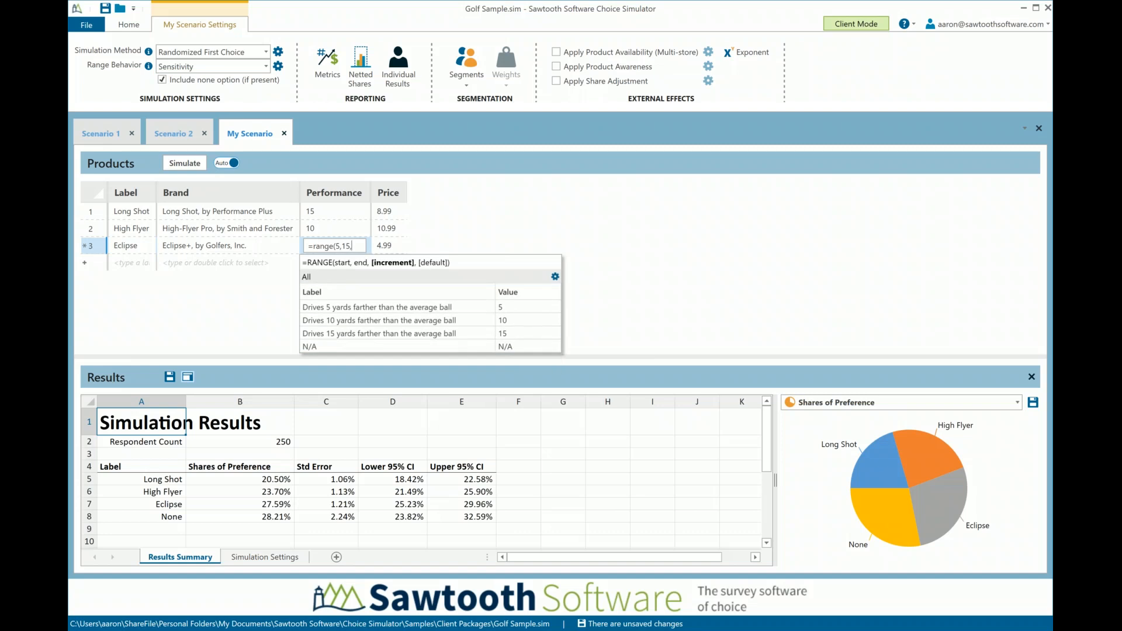
{"action": "type", "text": "1"}
{"action": "type", "text": ")"}
{"action": "key", "text": "Return"}
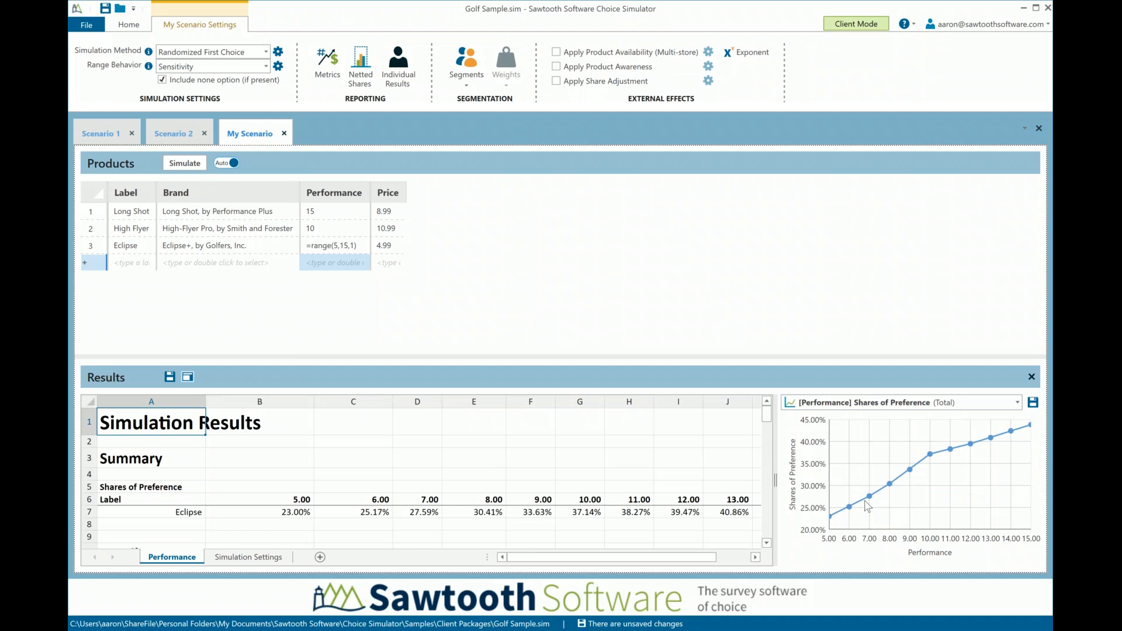
Examine how Eclipse's share of preference varies with performance along the sensitivity curve
{"action": "mouse_move", "coordinate": [900, 485]}
{"action": "mouse_move", "coordinate": [830, 519]}
{"action": "mouse_move", "coordinate": [1032, 428]}
{"action": "mouse_move", "coordinate": [942, 472]}
{"action": "left_click", "coordinate": [386, 249]}
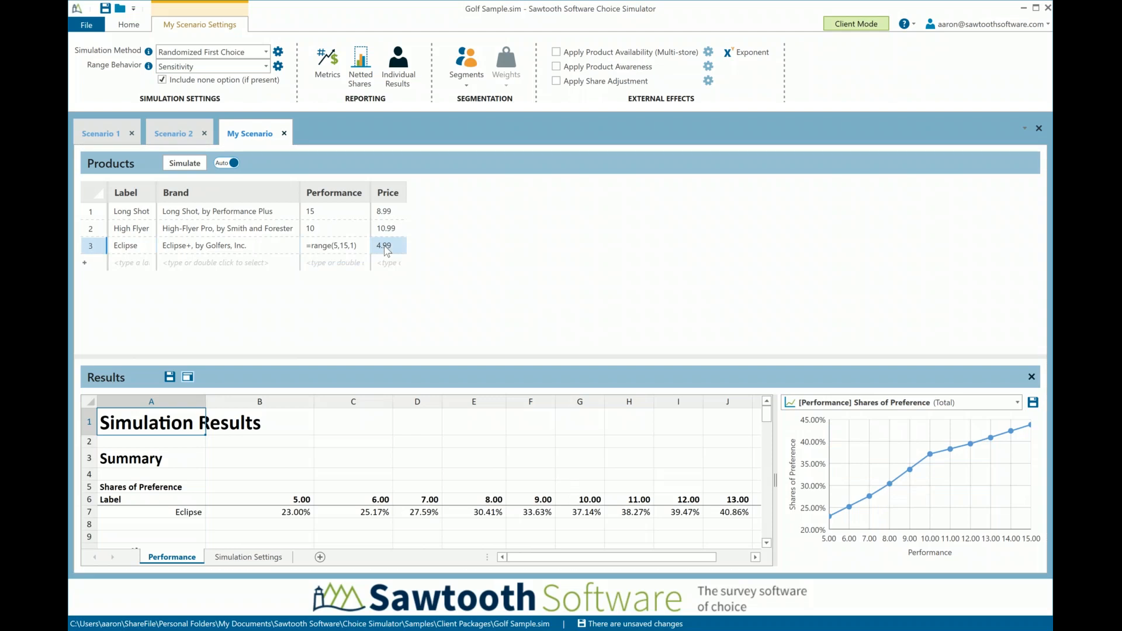
{"action": "left_click", "coordinate": [385, 249]}
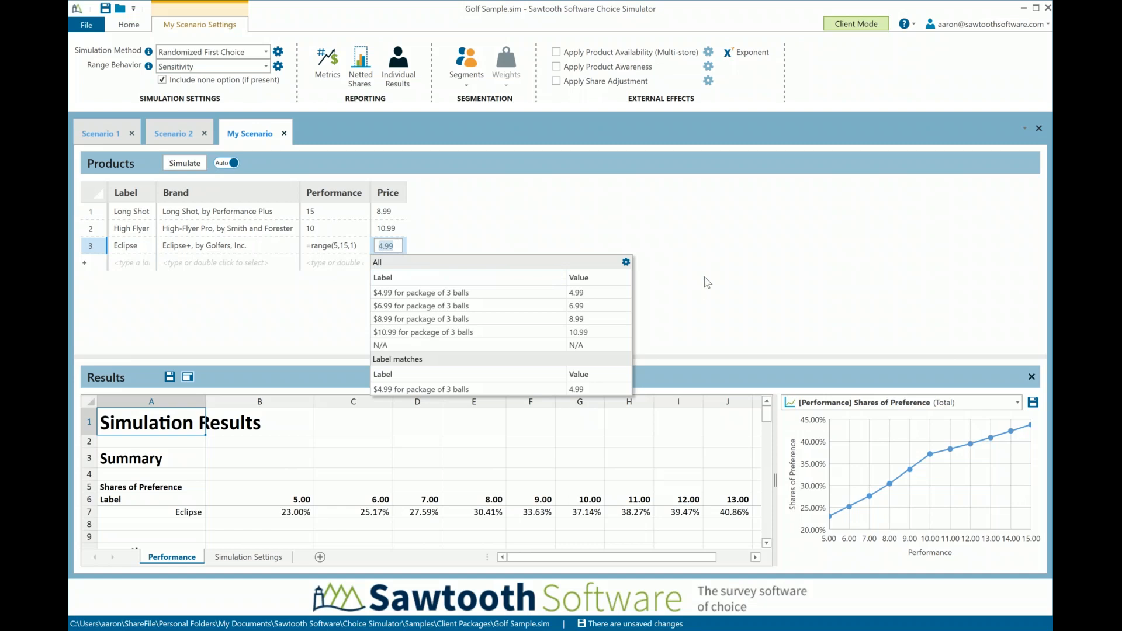
{"action": "left_click", "coordinate": [398, 246]}
Change the range behavior to Search (Exhaustive), cancel the search that starts, and turn off automatic simulation
{"action": "mouse_move", "coordinate": [182, 72]}
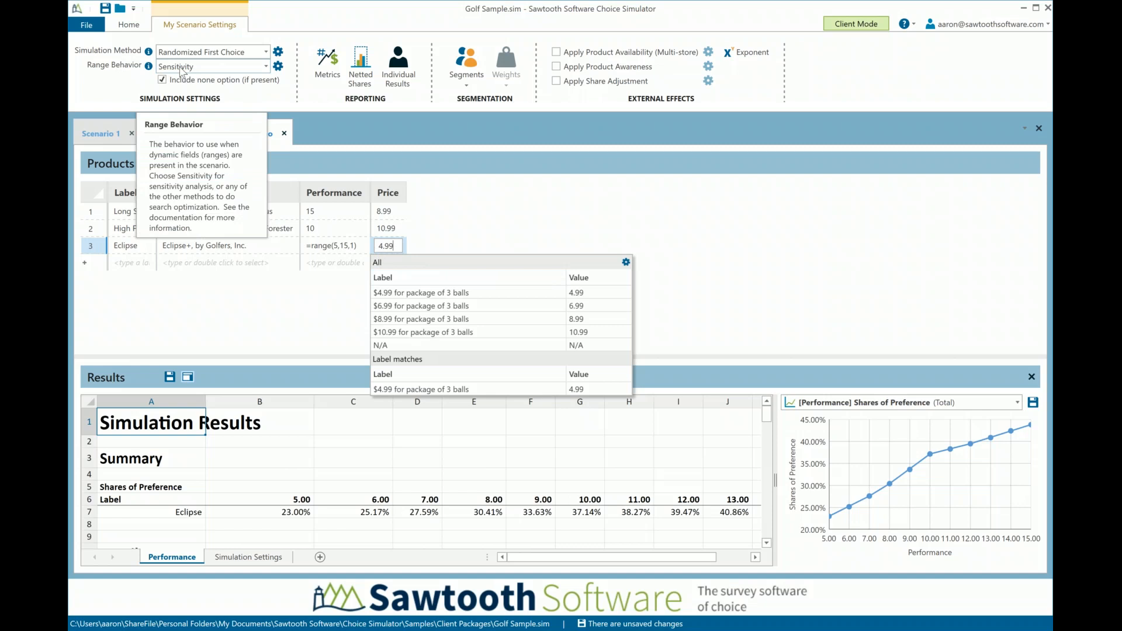
{"action": "left_click", "coordinate": [182, 70]}
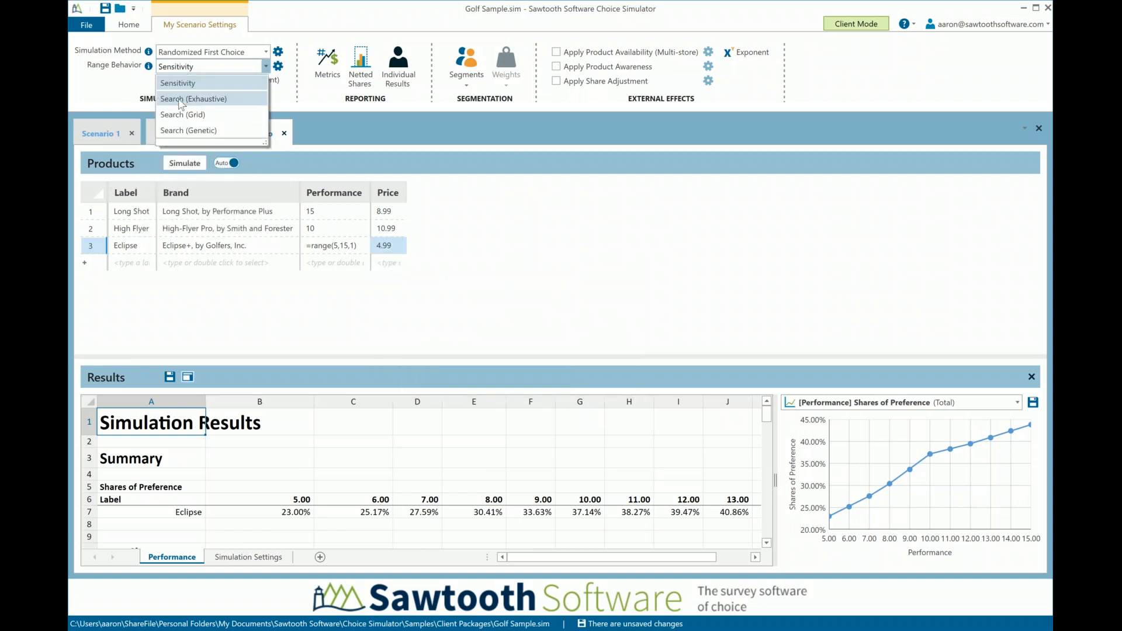
{"action": "left_click", "coordinate": [194, 99]}
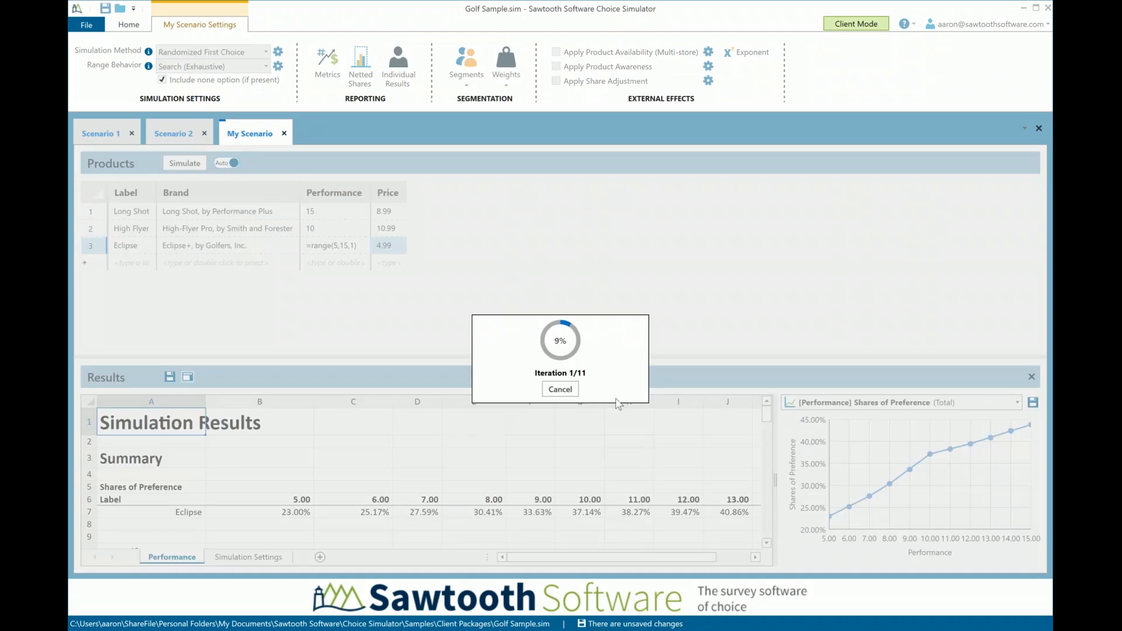
{"action": "left_click", "coordinate": [560, 389]}
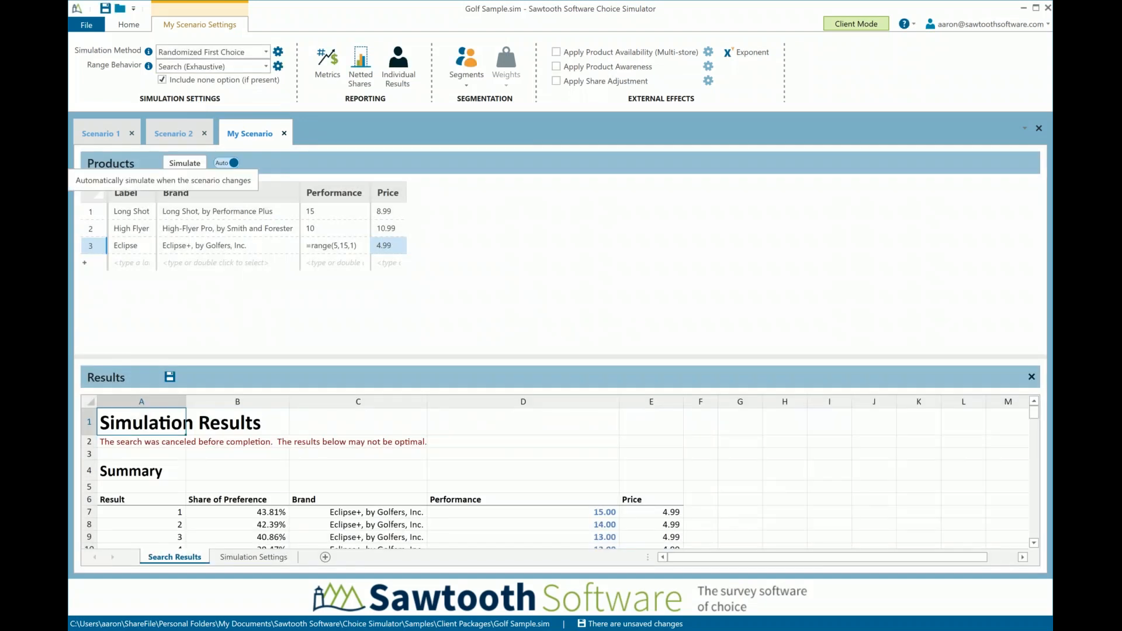
{"action": "left_click", "coordinate": [229, 163]}
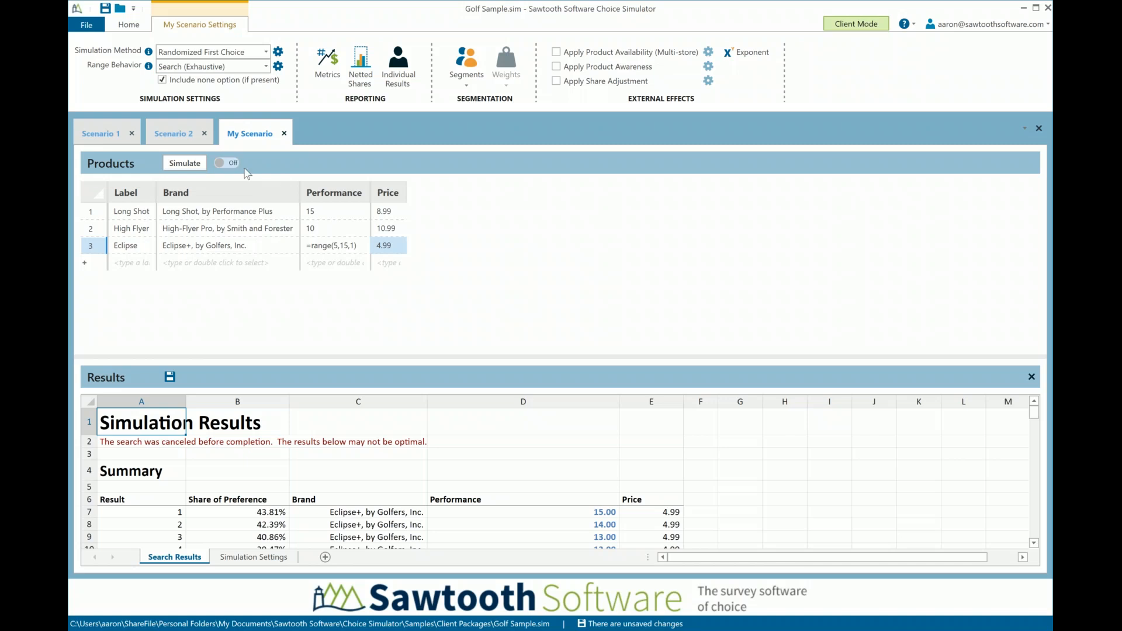
Replace Eclipse's price with the formula =range(4.99,10.99,.5) to vary it in half-dollar increments
{"action": "double_click", "coordinate": [394, 246]}
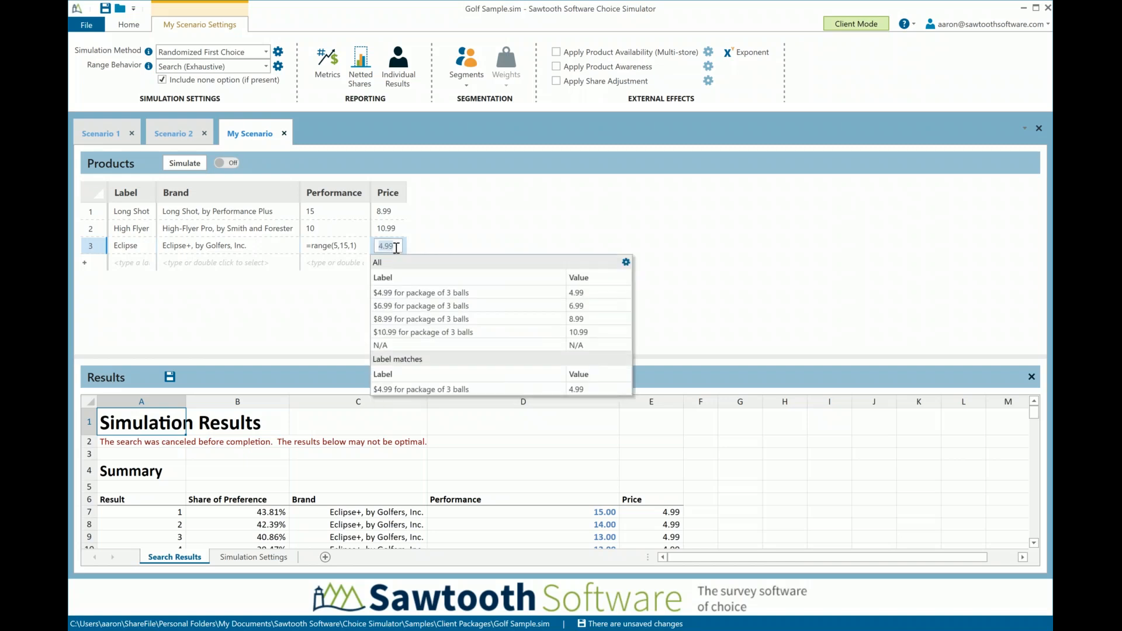
{"action": "type", "text": "=range"}
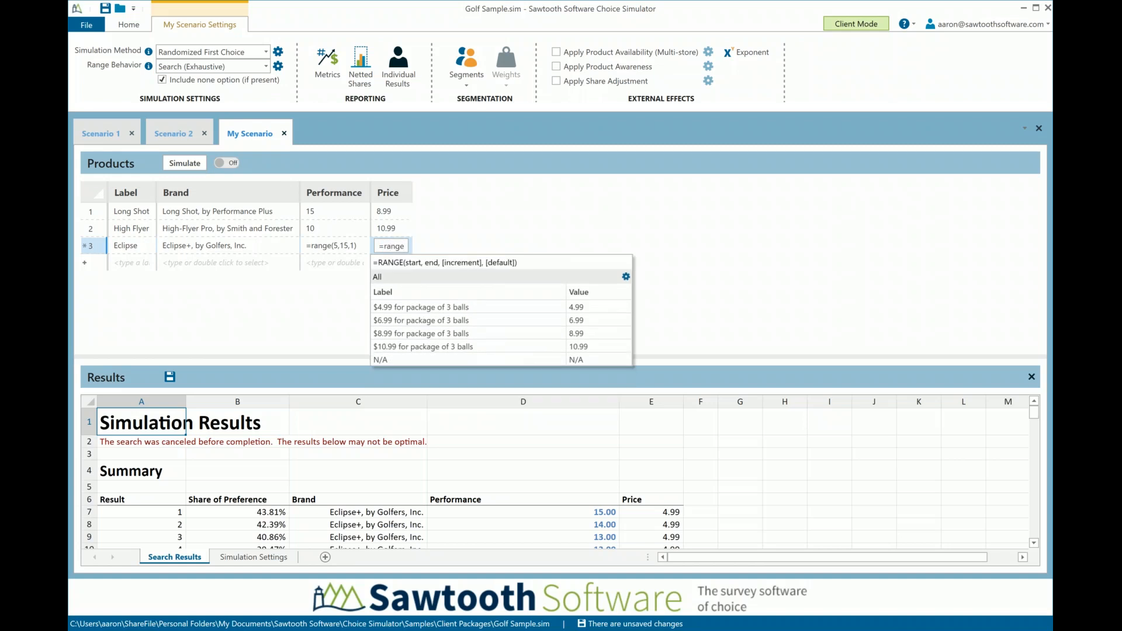
{"action": "type", "text": "("}
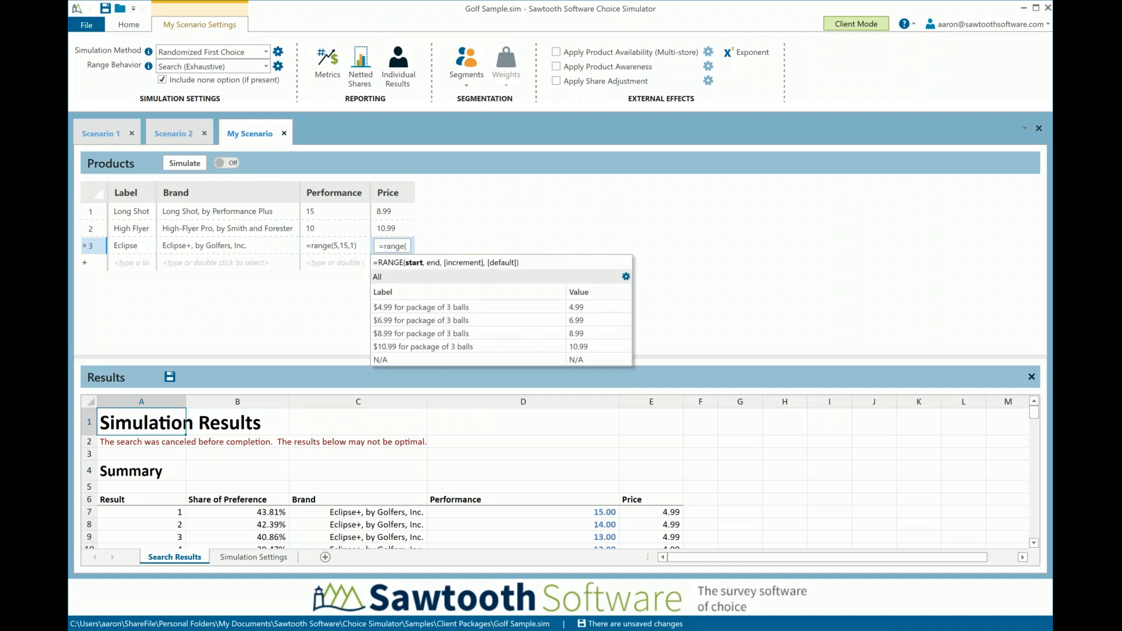
{"action": "type", "text": "4.99,"}
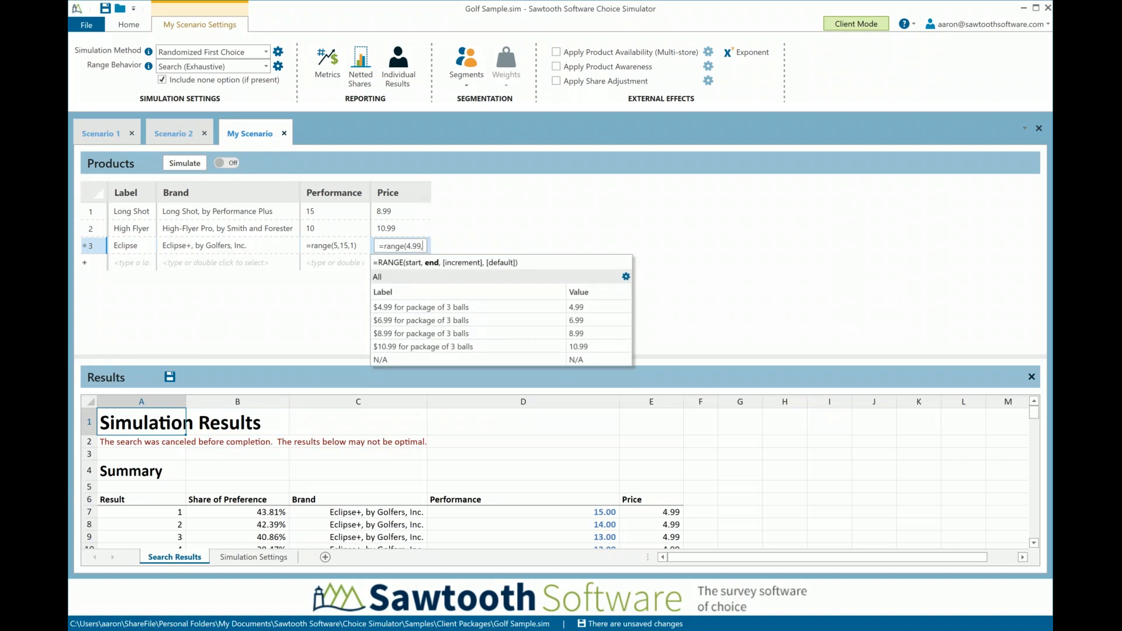
{"action": "type", "text": "10.99"}
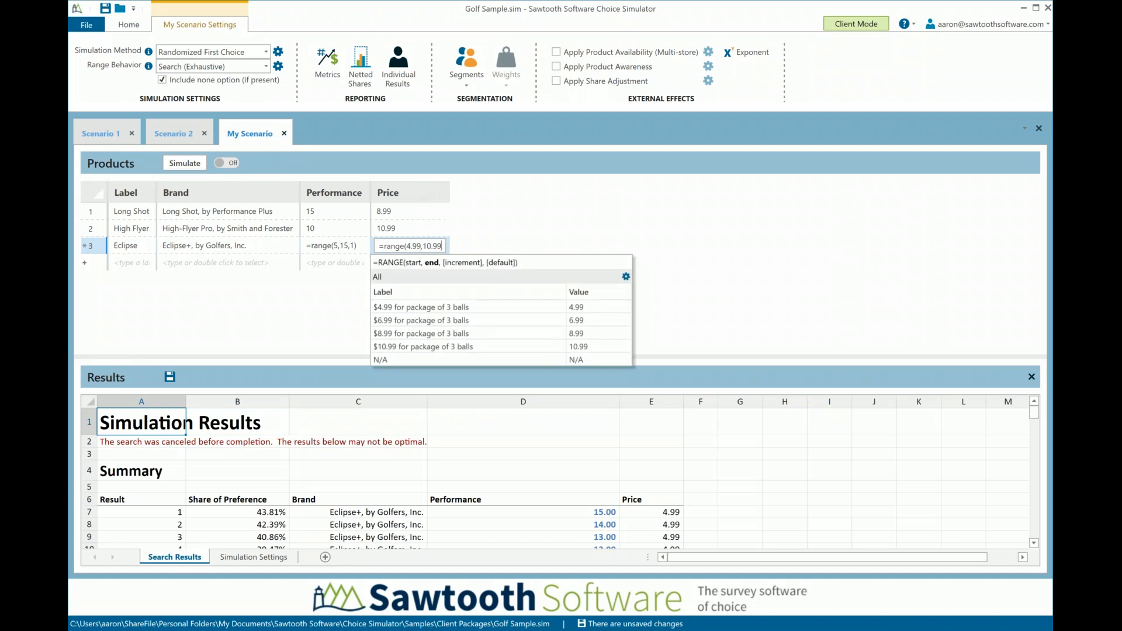
{"action": "type", "text": ",.5"}
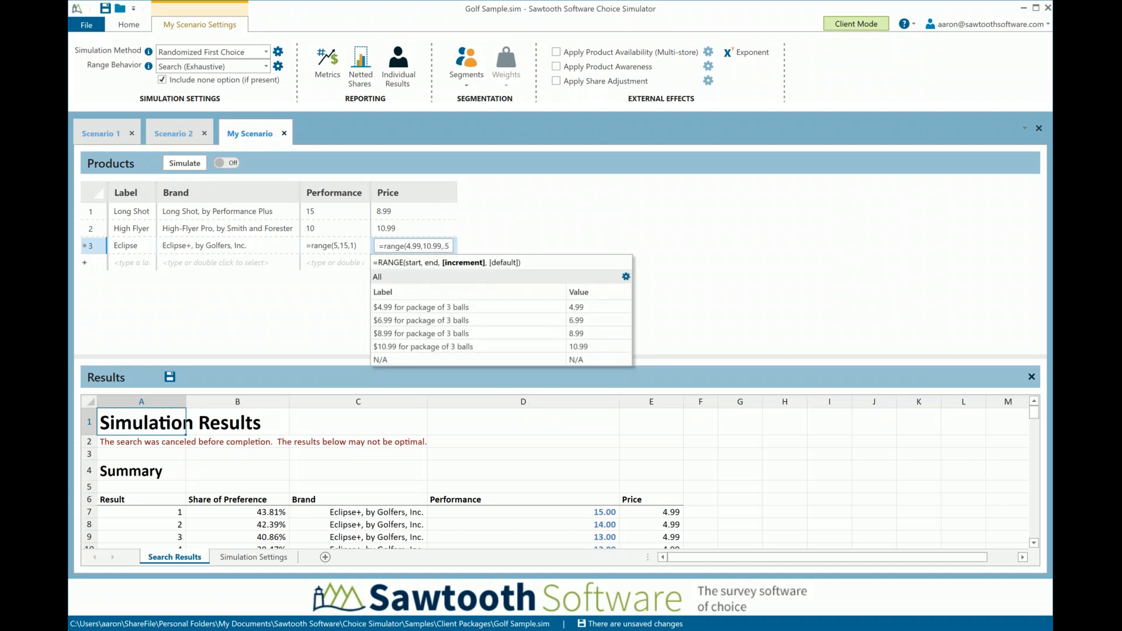
{"action": "type", "text": ")"}
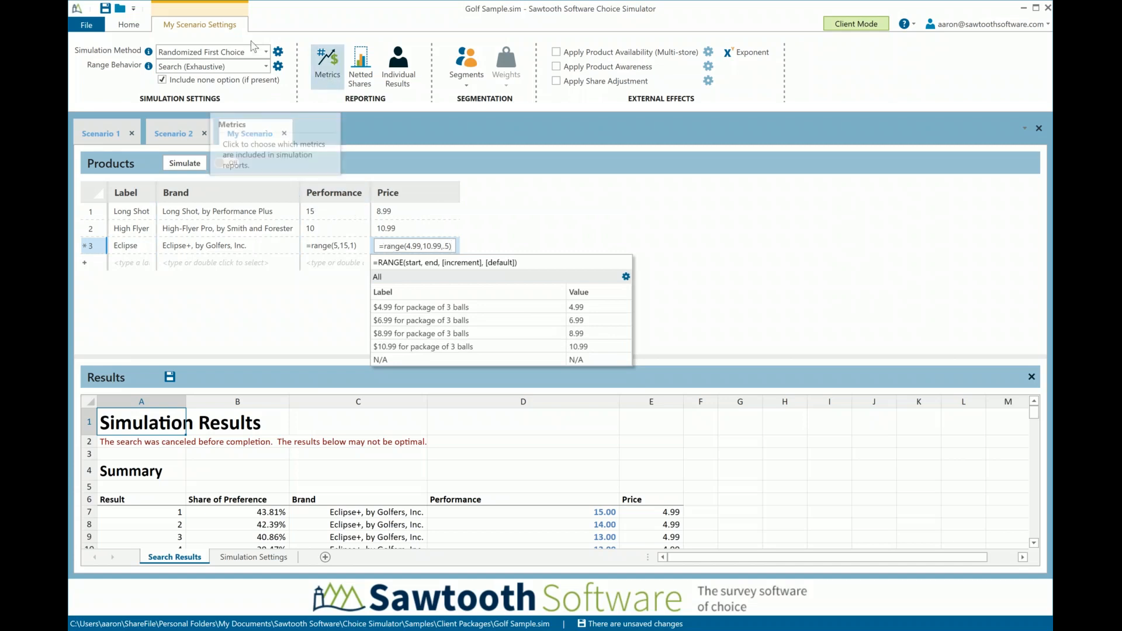
{"action": "left_click", "coordinate": [141, 28]}
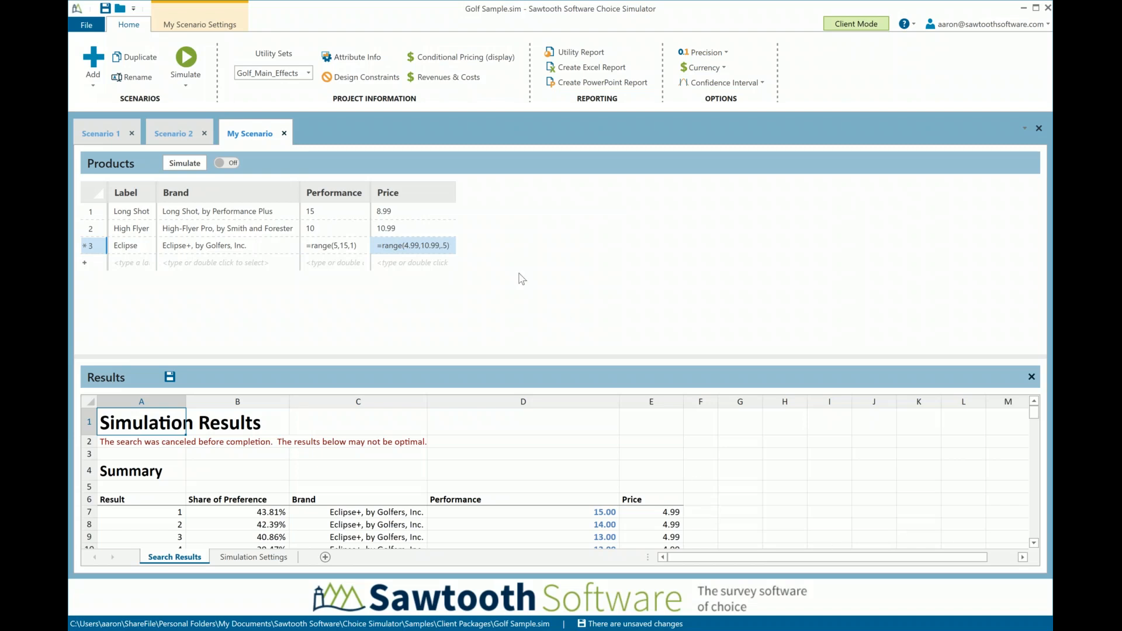
{"action": "left_click", "coordinate": [433, 78]}
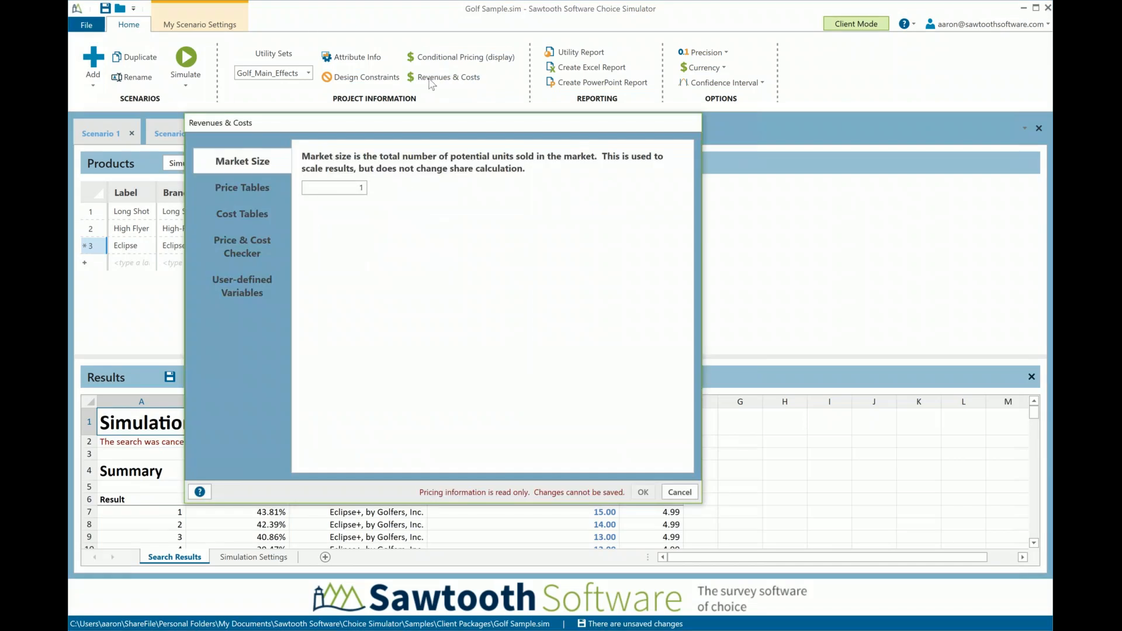
{"action": "left_click", "coordinate": [362, 187]}
{"action": "type", "text": "10000"}
{"action": "left_click", "coordinate": [252, 214]}
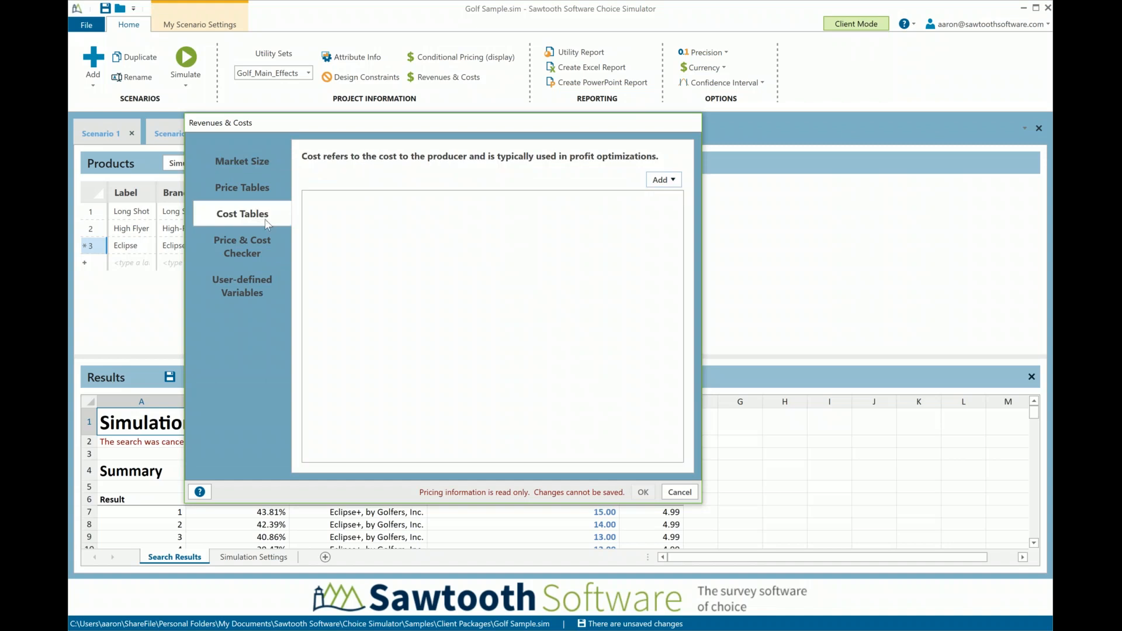
{"action": "left_click", "coordinate": [665, 186]}
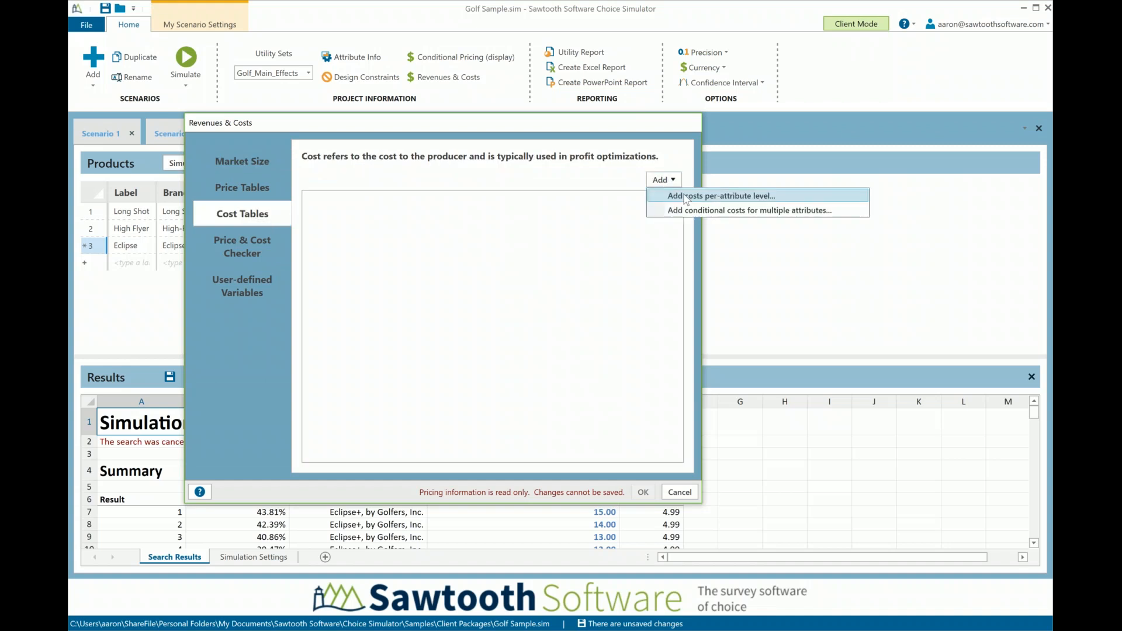
{"action": "left_click", "coordinate": [723, 197]}
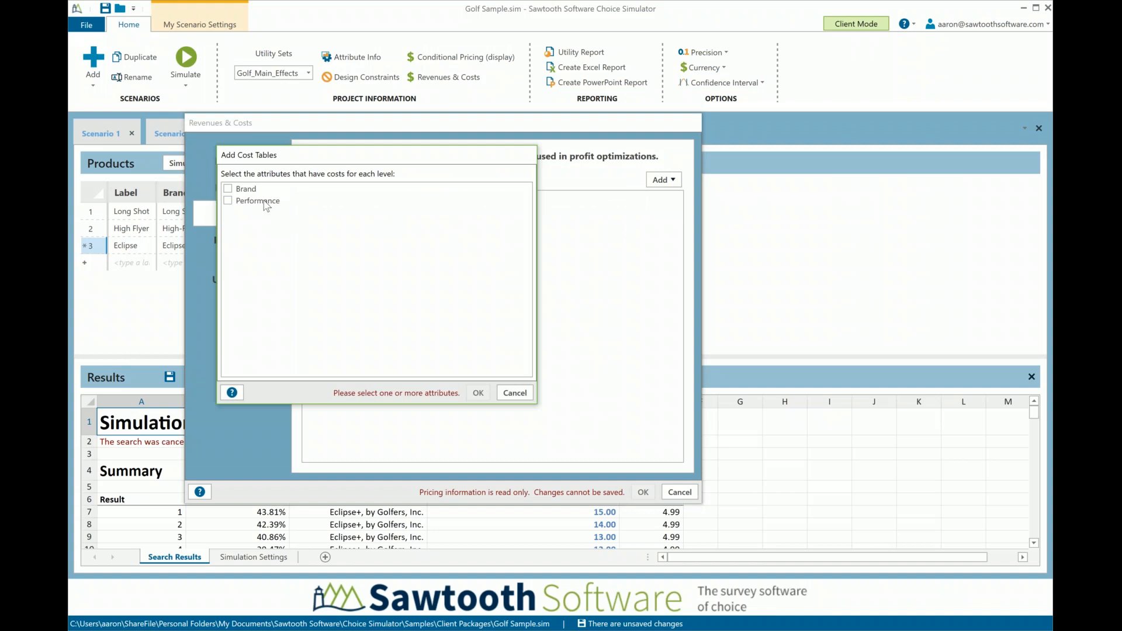
{"action": "left_click", "coordinate": [228, 201]}
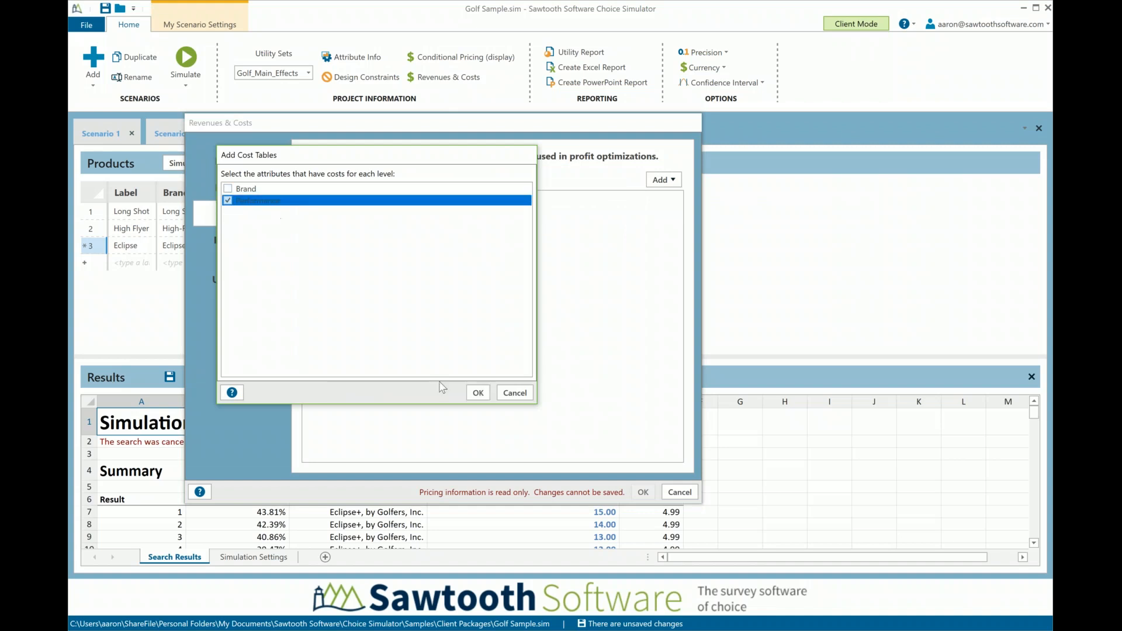
{"action": "left_click", "coordinate": [478, 393]}
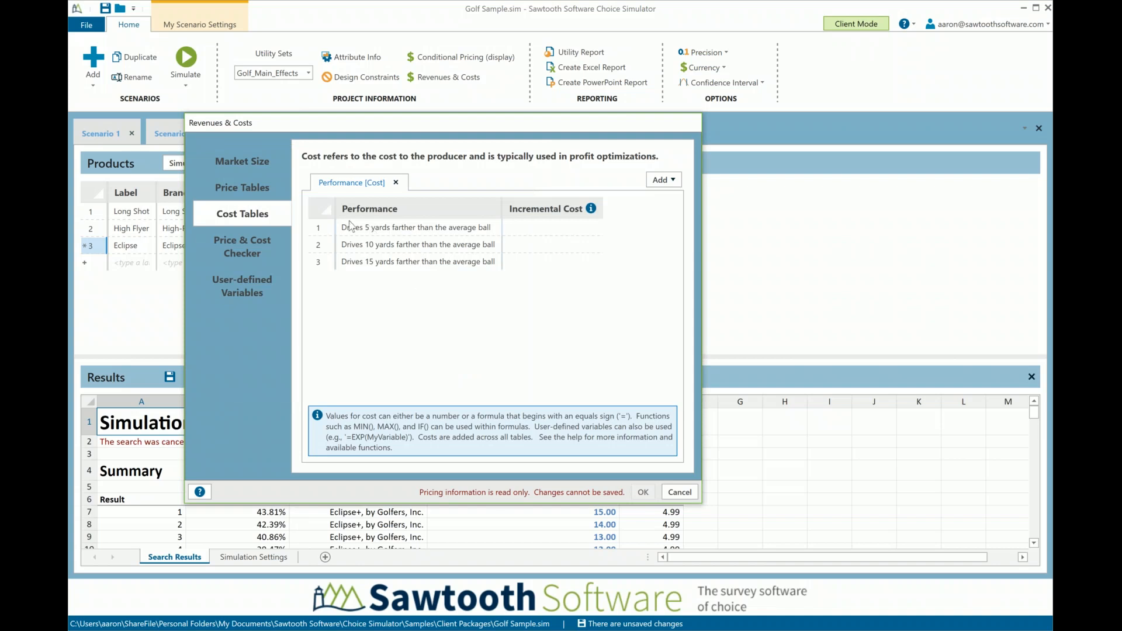
{"action": "left_click", "coordinate": [536, 232]}
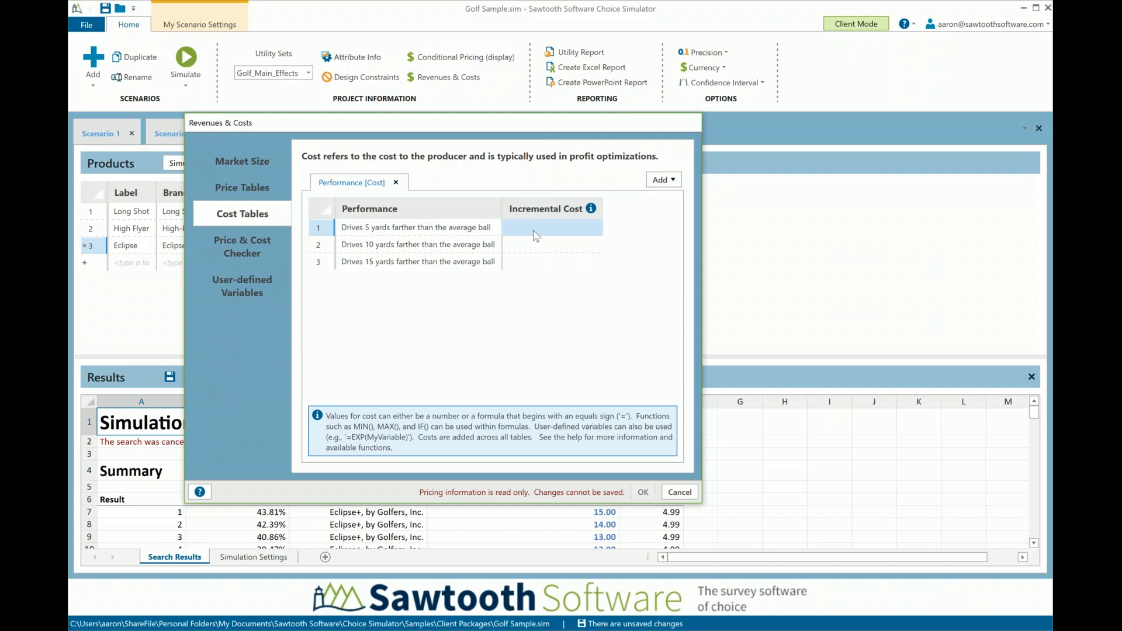
{"action": "type", "text": "0"}
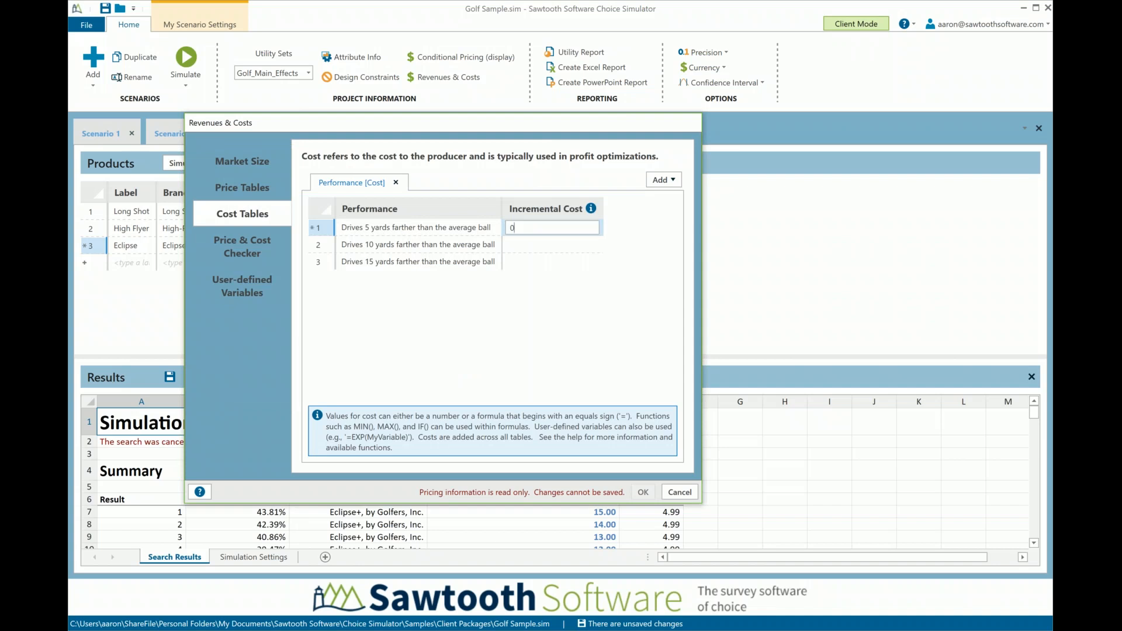
{"action": "left_click", "coordinate": [524, 250]}
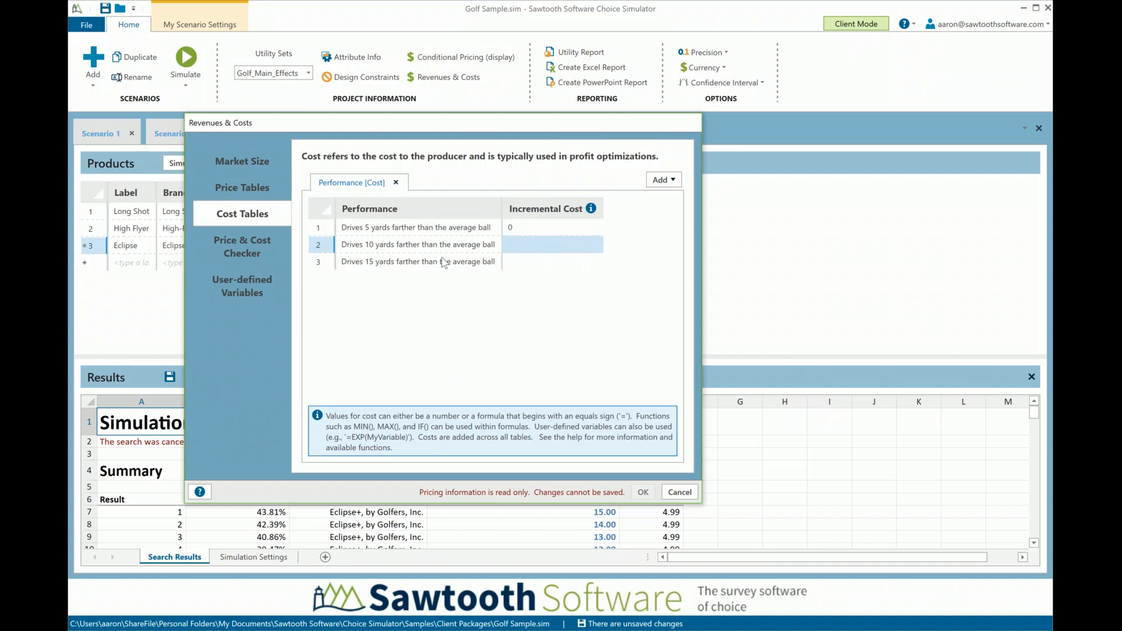
{"action": "left_click", "coordinate": [528, 250]}
{"action": "type", "text": ".5"}
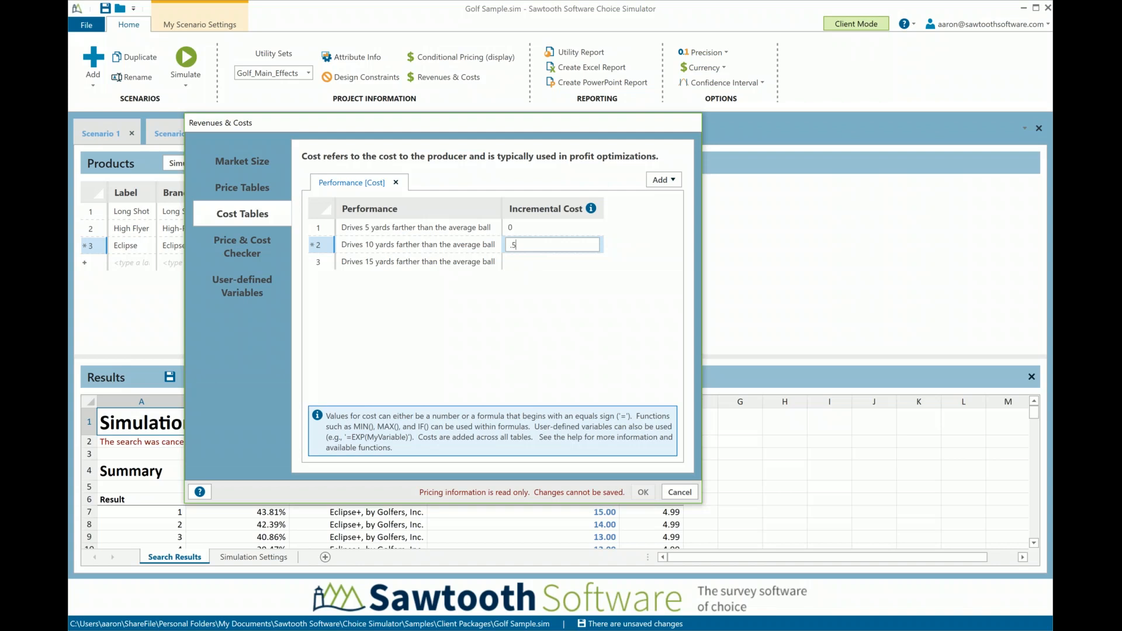
{"action": "type", "text": "0"}
{"action": "left_click", "coordinate": [531, 264]}
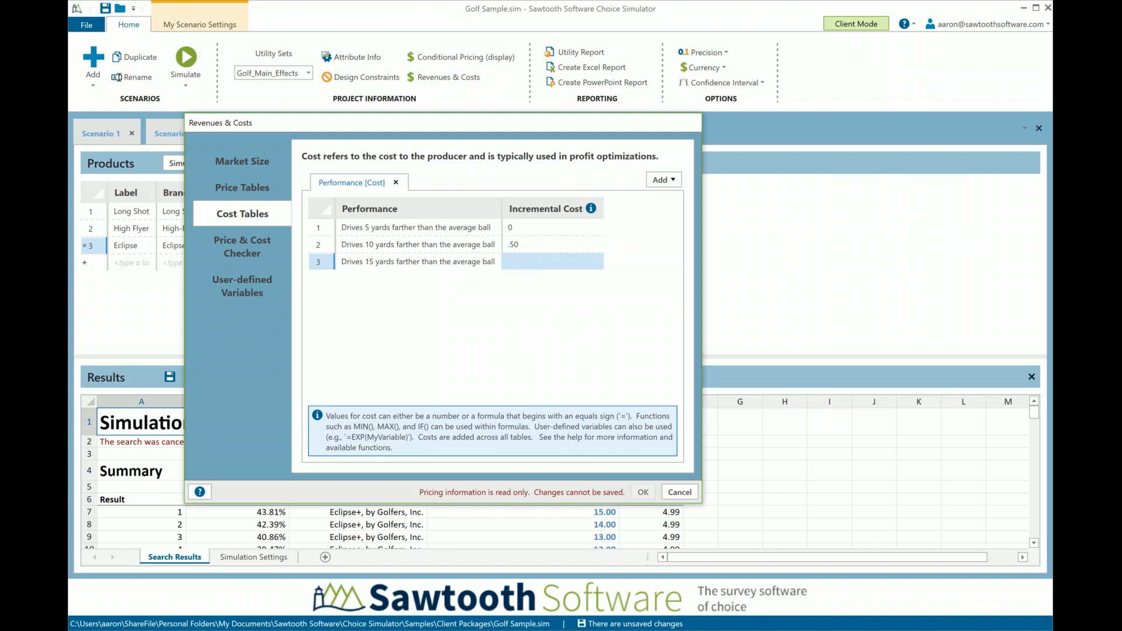
{"action": "left_click", "coordinate": [534, 270]}
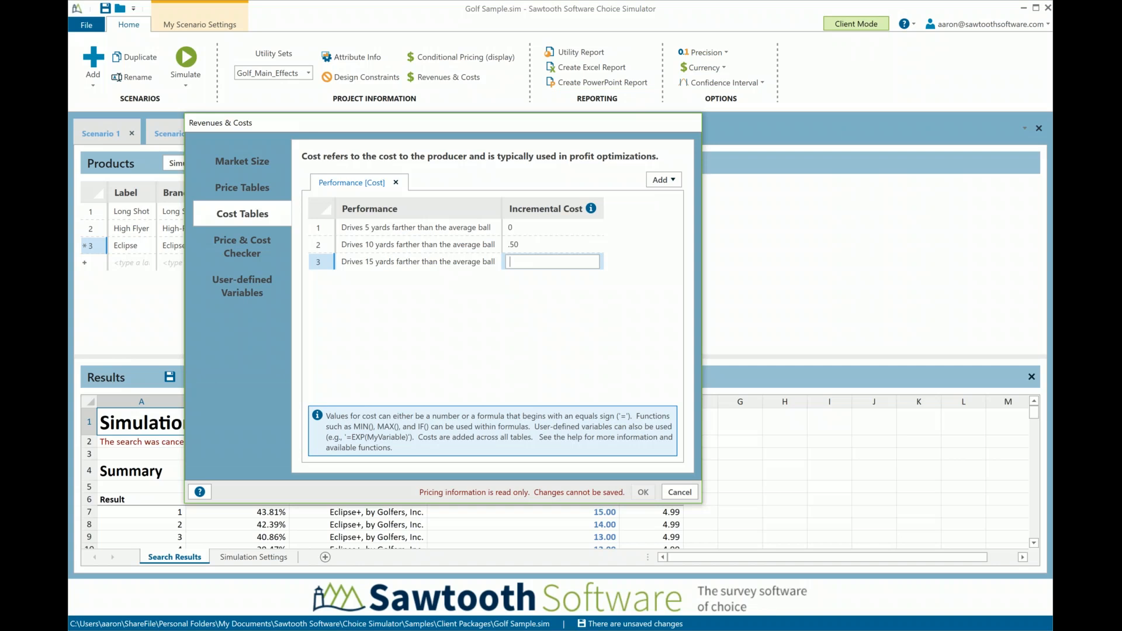
{"action": "type", "text": "1.10"}
{"action": "left_click", "coordinate": [680, 492]}
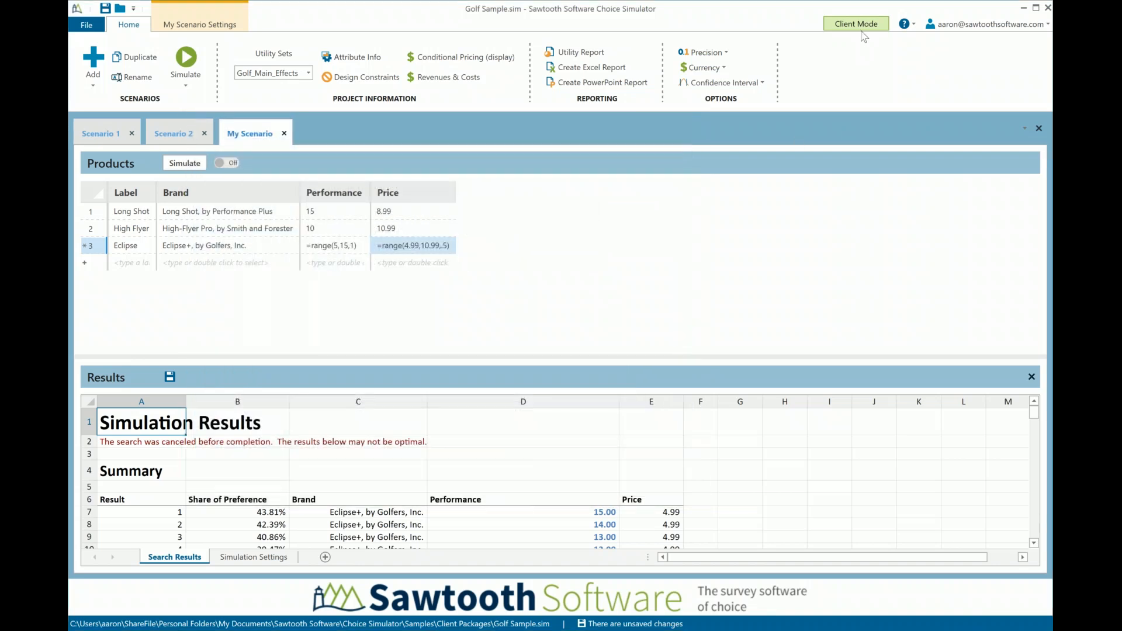
Switch to Analyst Mode and add a per-attribute-level cost table for Performance in the Revenues & Costs settings
{"action": "left_click", "coordinate": [862, 24]}
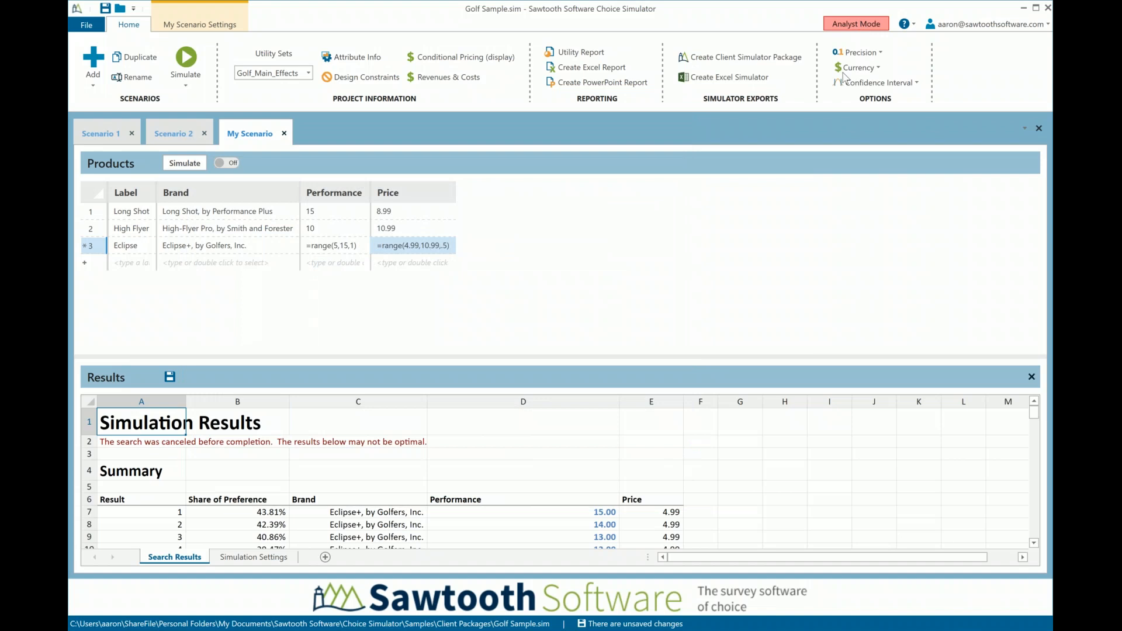
{"action": "left_click", "coordinate": [443, 77]}
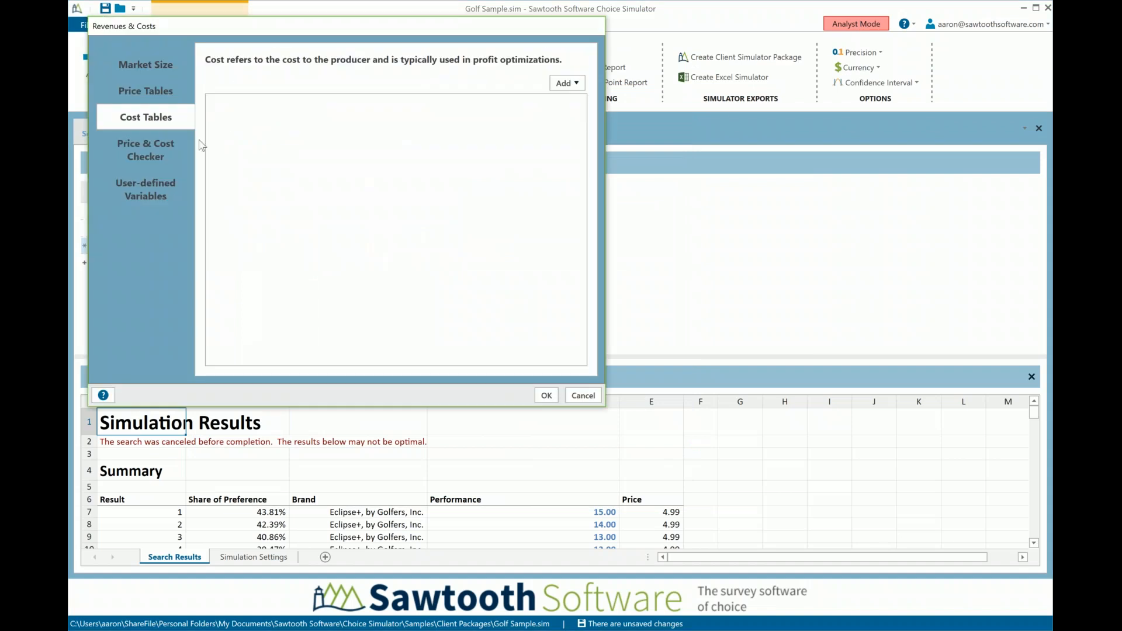
{"action": "left_click", "coordinate": [574, 83]}
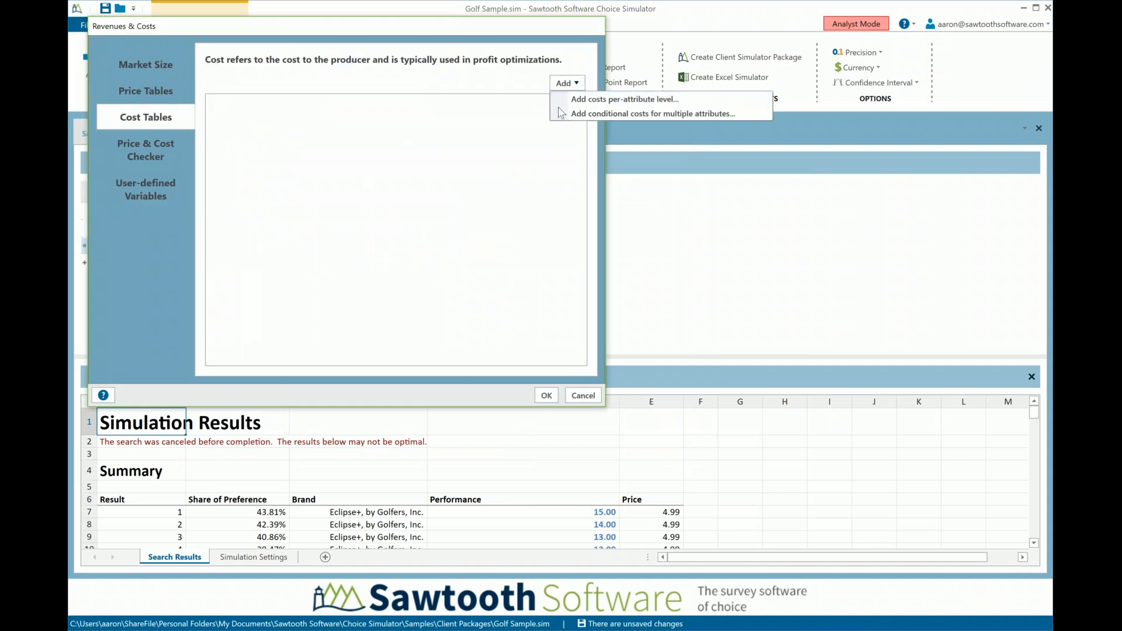
{"action": "left_click", "coordinate": [621, 100]}
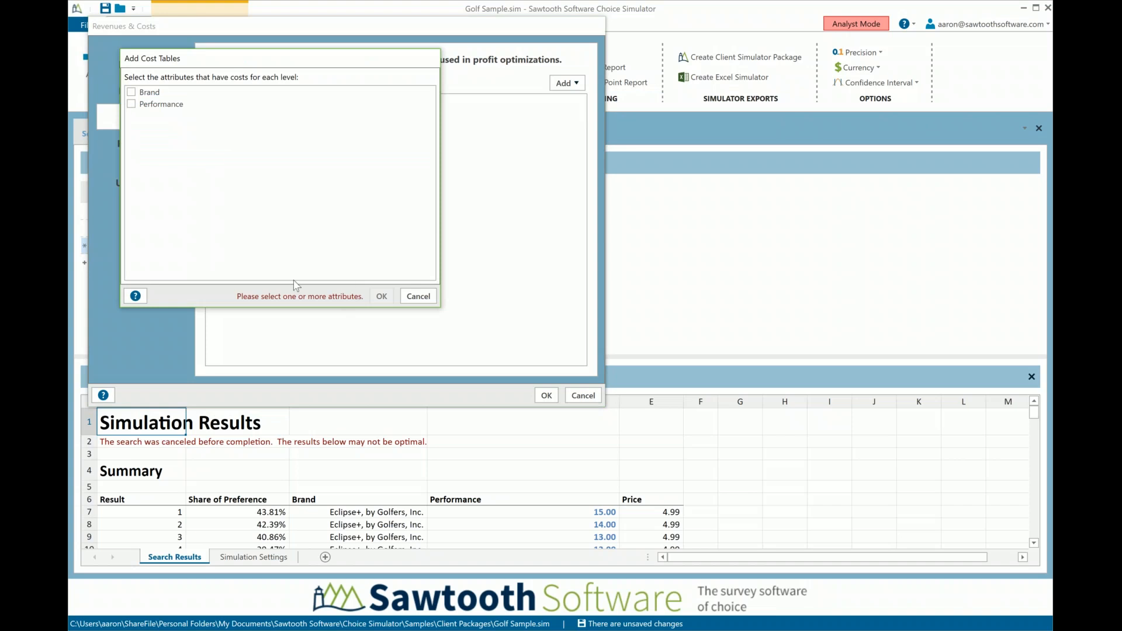
{"action": "left_click", "coordinate": [131, 105]}
{"action": "left_click", "coordinate": [382, 297]}
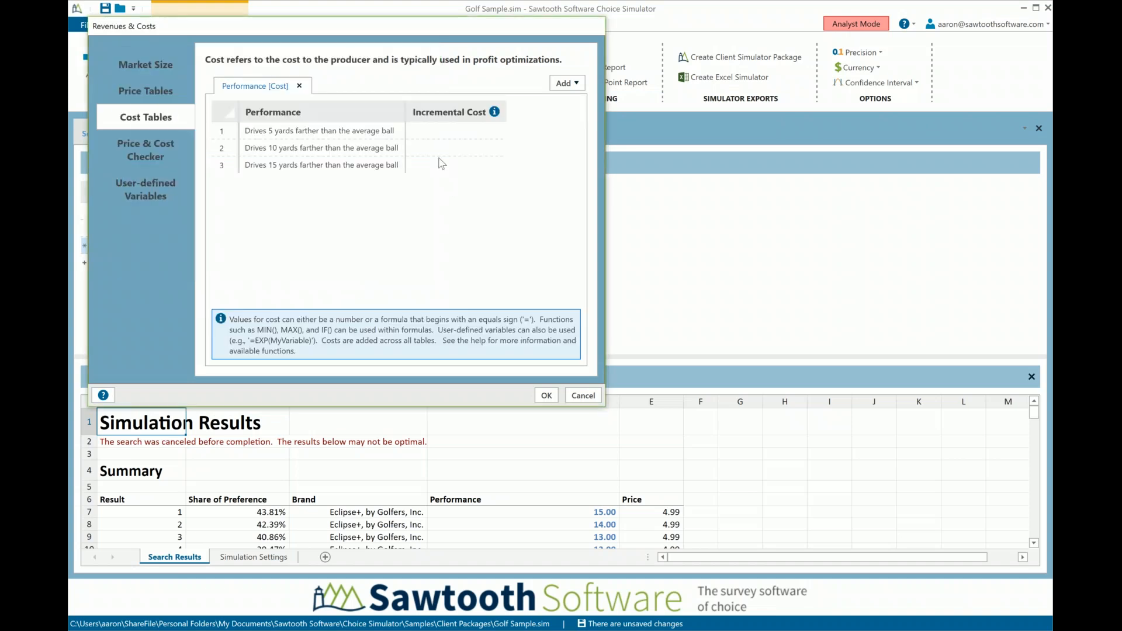
Set the incremental costs to 0, .5 and 1.1 for the 5, 10 and 15 yard performance levels and accept the settings
{"action": "left_click", "coordinate": [439, 135]}
{"action": "type", "text": "0"}
{"action": "key", "text": "Return"}
{"action": "type", "text": ".5"}
{"action": "key", "text": "Return"}
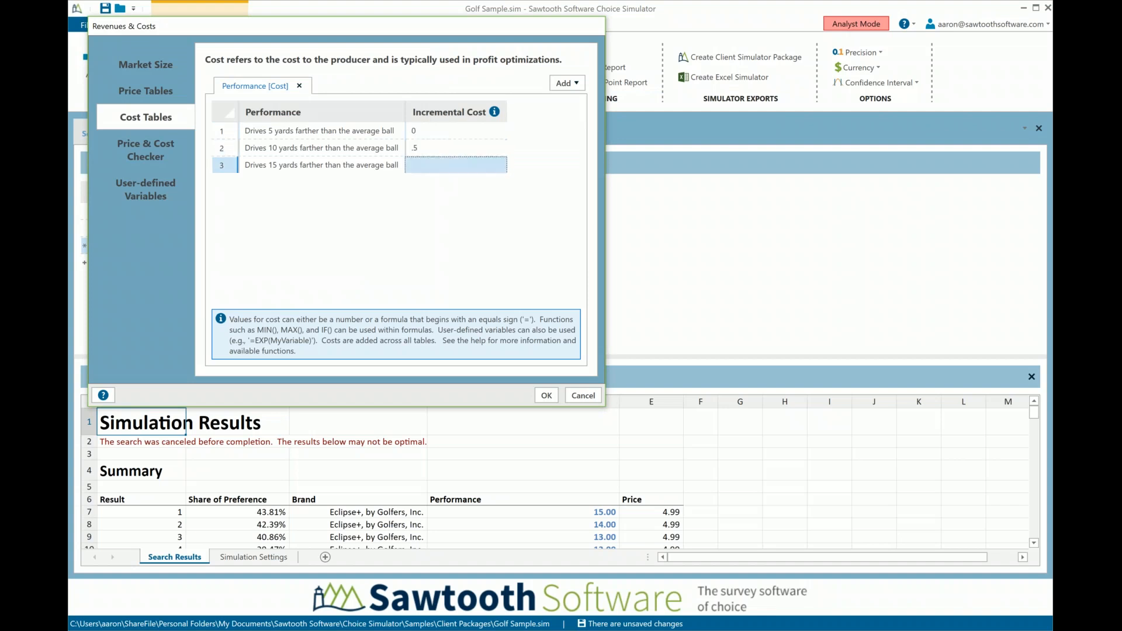
{"action": "type", "text": "1.1"}
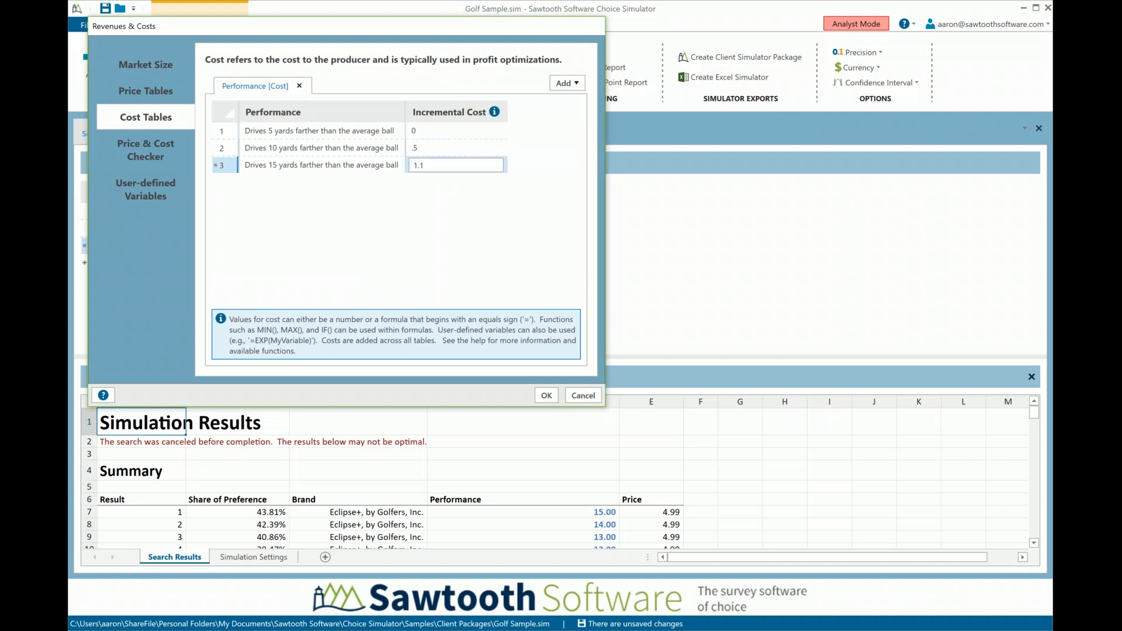
{"action": "left_click", "coordinate": [546, 396]}
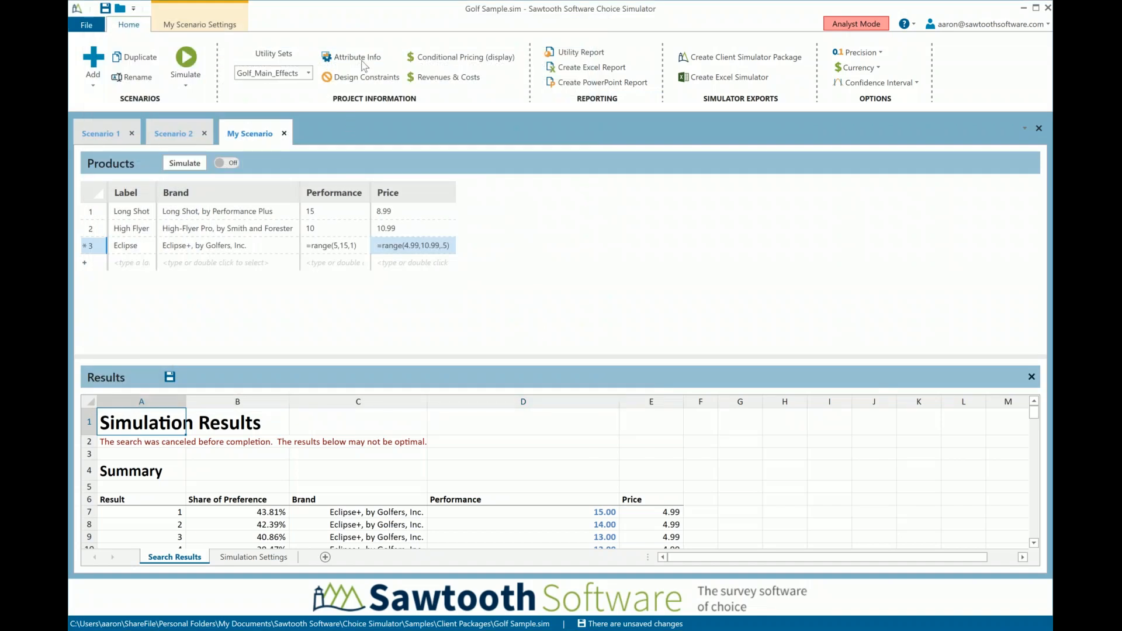
Add Profit as an optimization search objective alongside Shares of Preference
{"action": "left_click", "coordinate": [212, 27]}
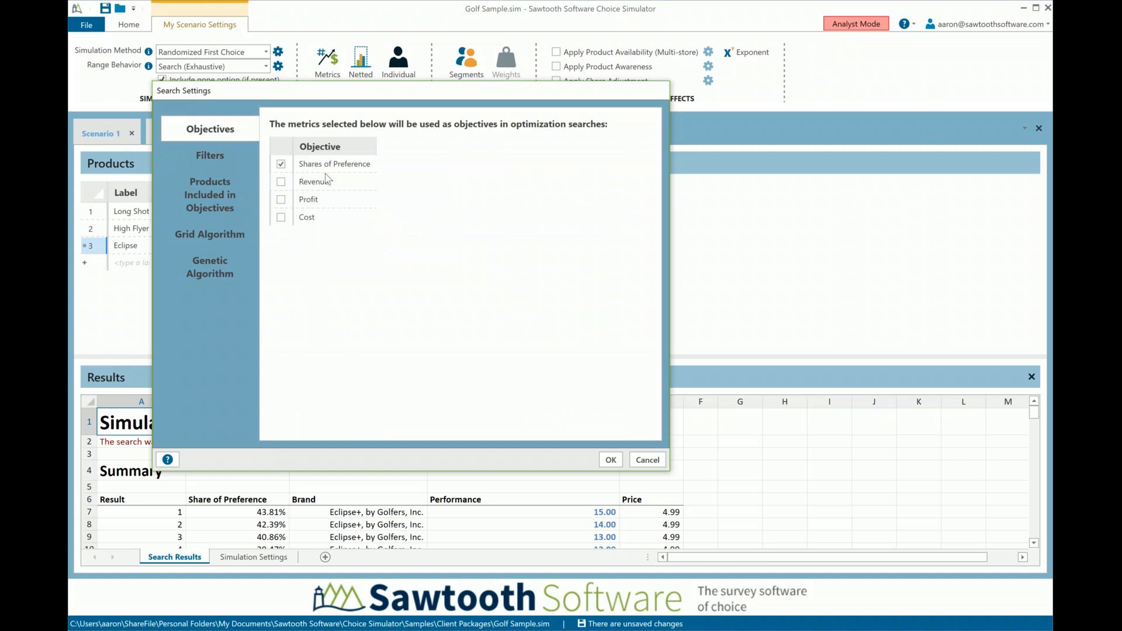
{"action": "left_click", "coordinate": [306, 203]}
{"action": "left_click", "coordinate": [281, 200]}
{"action": "left_click", "coordinate": [616, 462]}
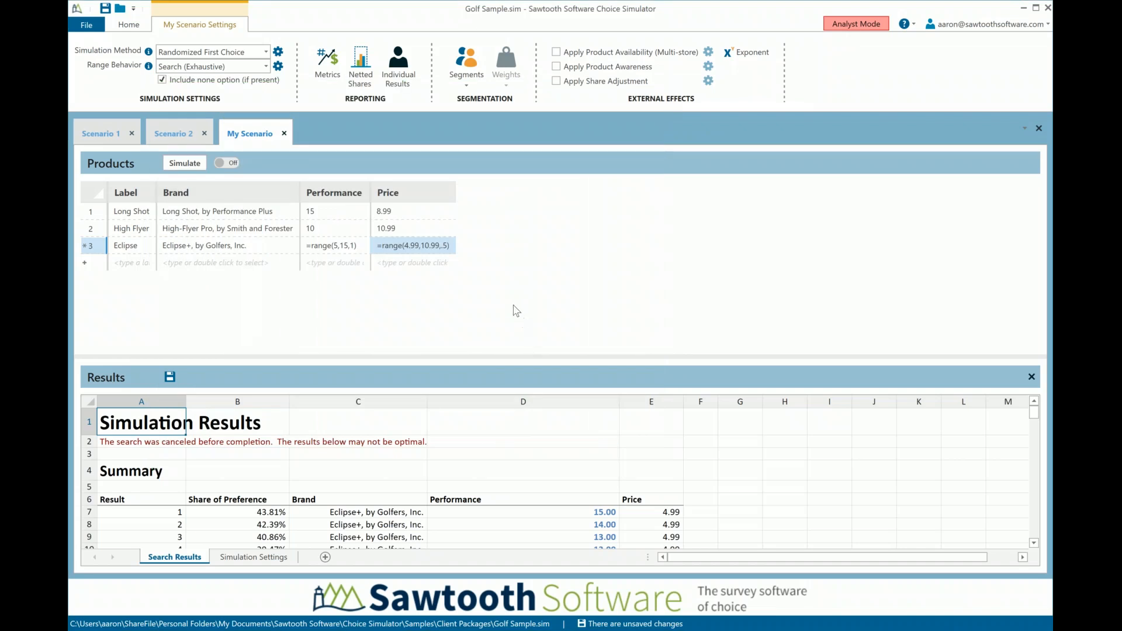
Run the exhaustive search and inspect the first result's index and share of preference
{"action": "left_click", "coordinate": [180, 166]}
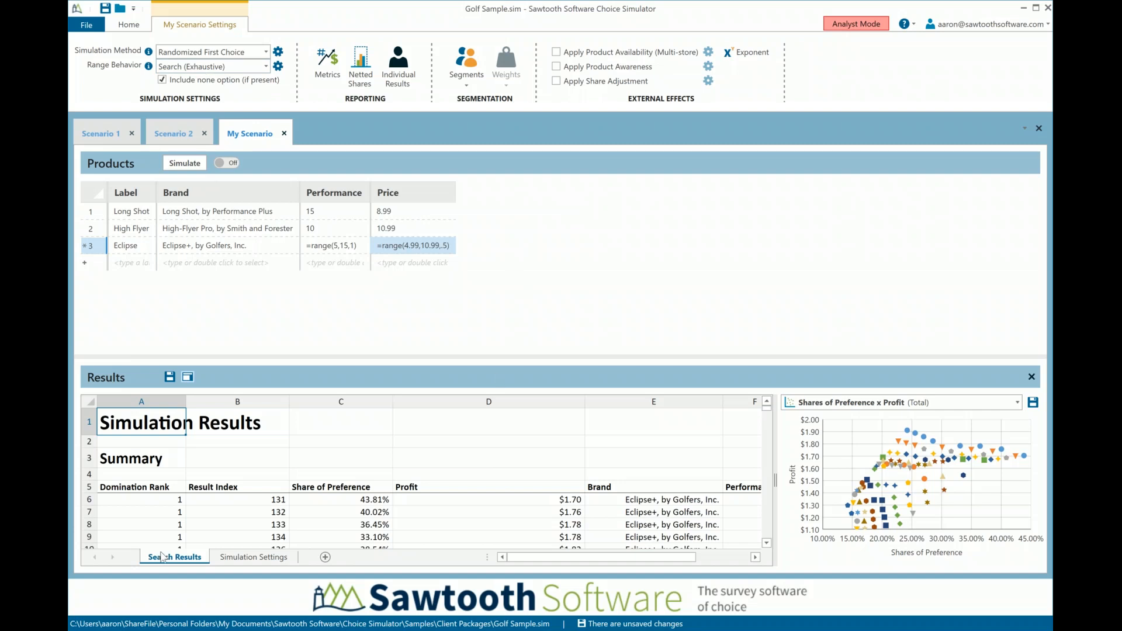
{"action": "left_click", "coordinate": [249, 501]}
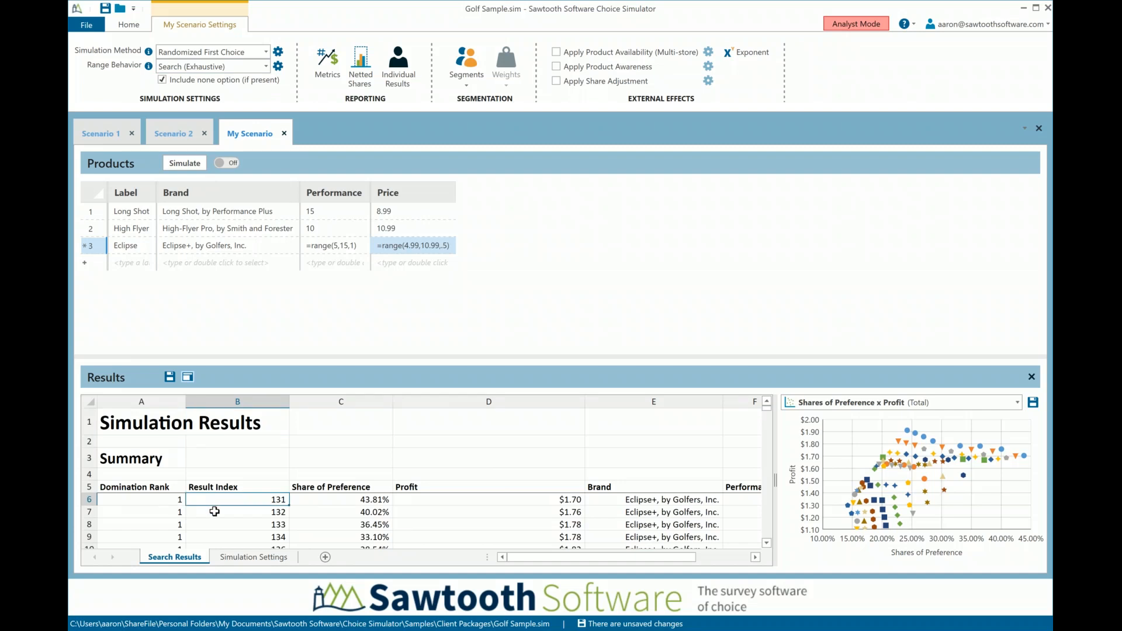
{"action": "left_click", "coordinate": [361, 502]}
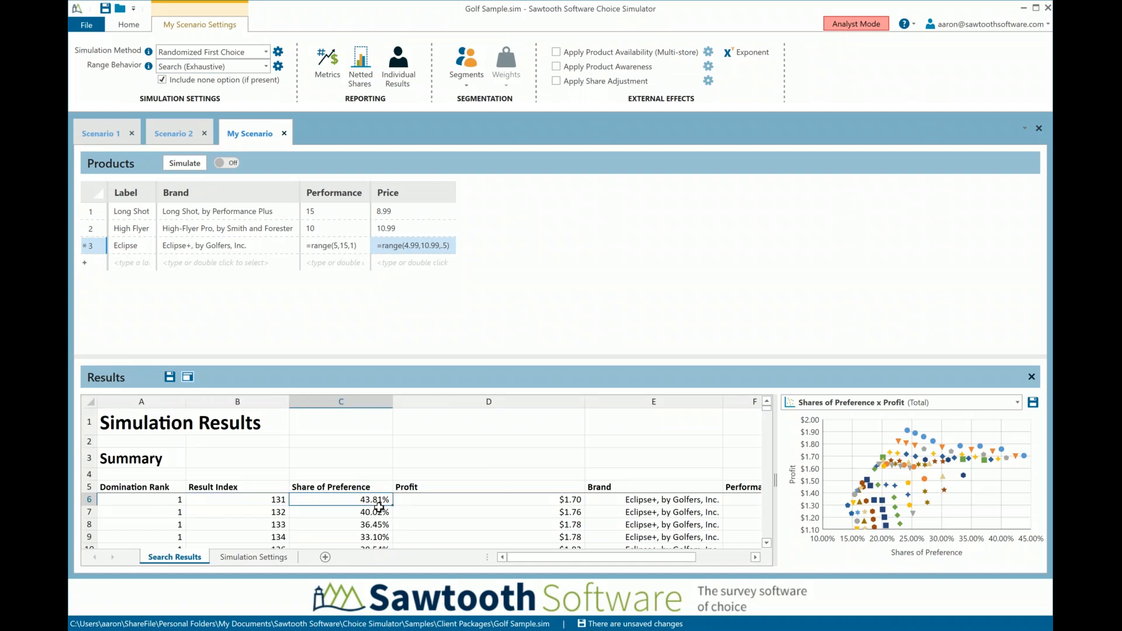
Inspect the profit, performance and price values of the first few search results in the summary table
{"action": "left_click", "coordinate": [557, 500]}
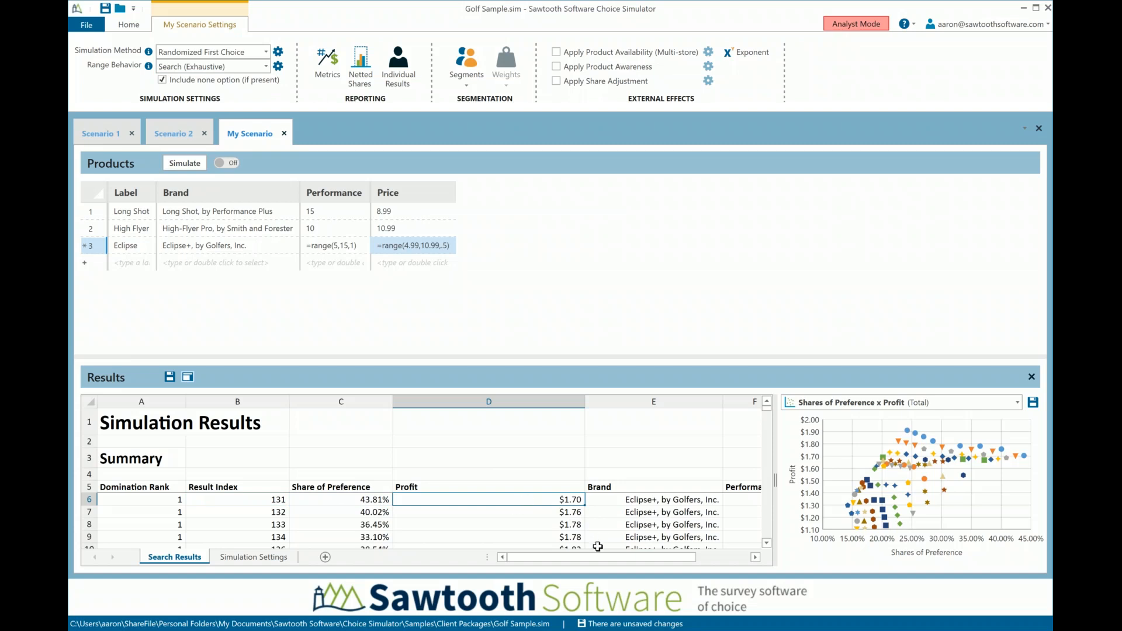
{"action": "left_click_drag", "start_coordinate": [601, 559], "coordinate": [624, 559]}
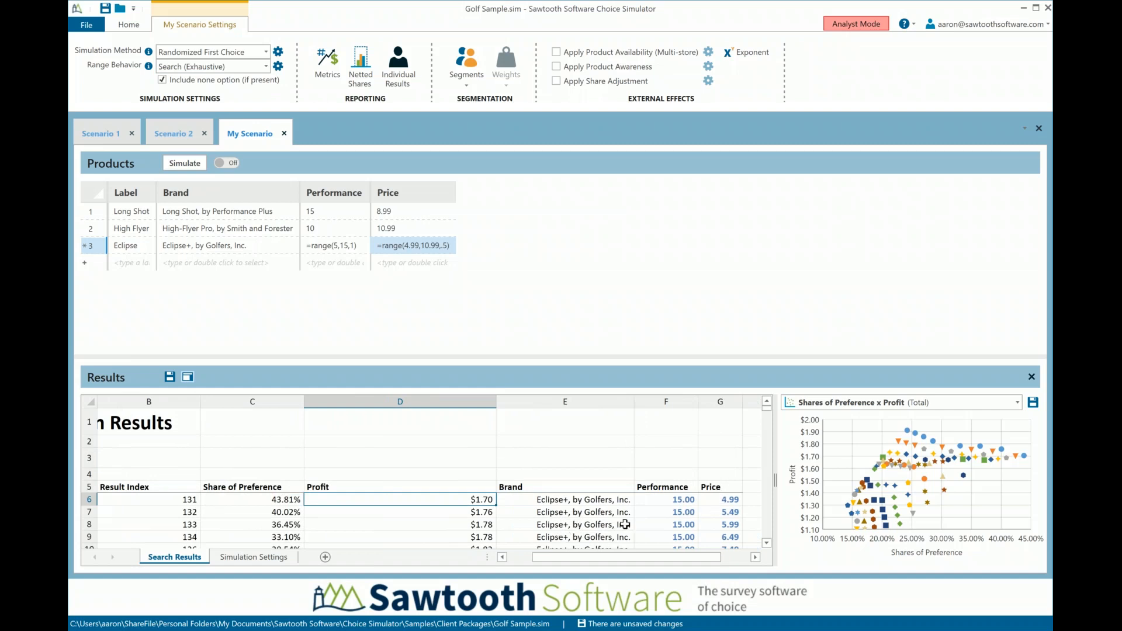
{"action": "left_click", "coordinate": [727, 511]}
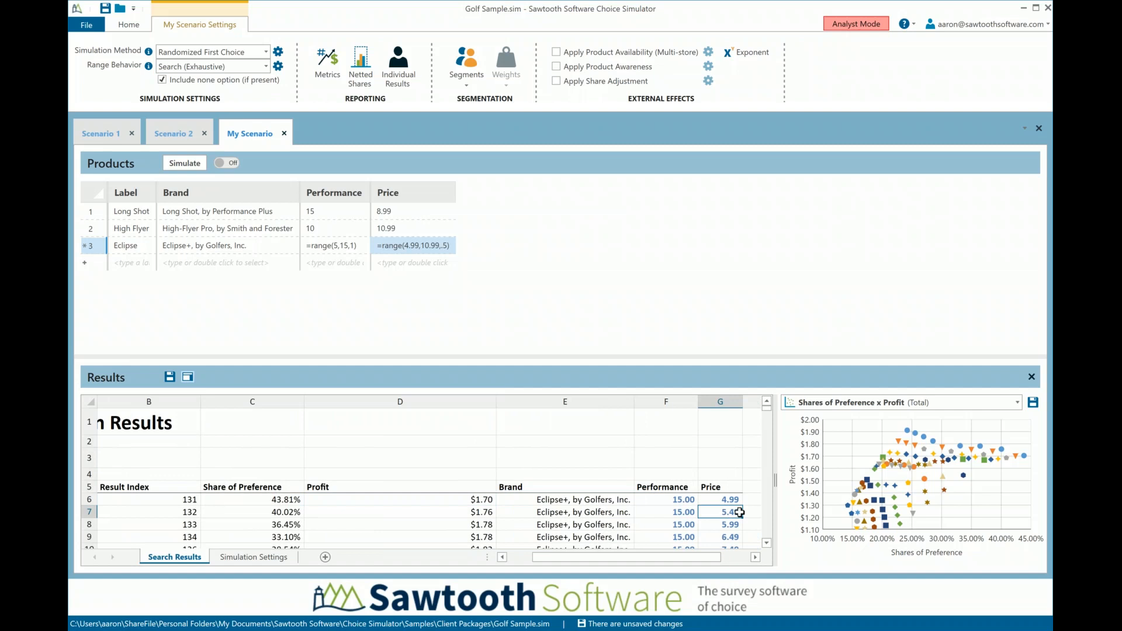
{"action": "left_click", "coordinate": [738, 526]}
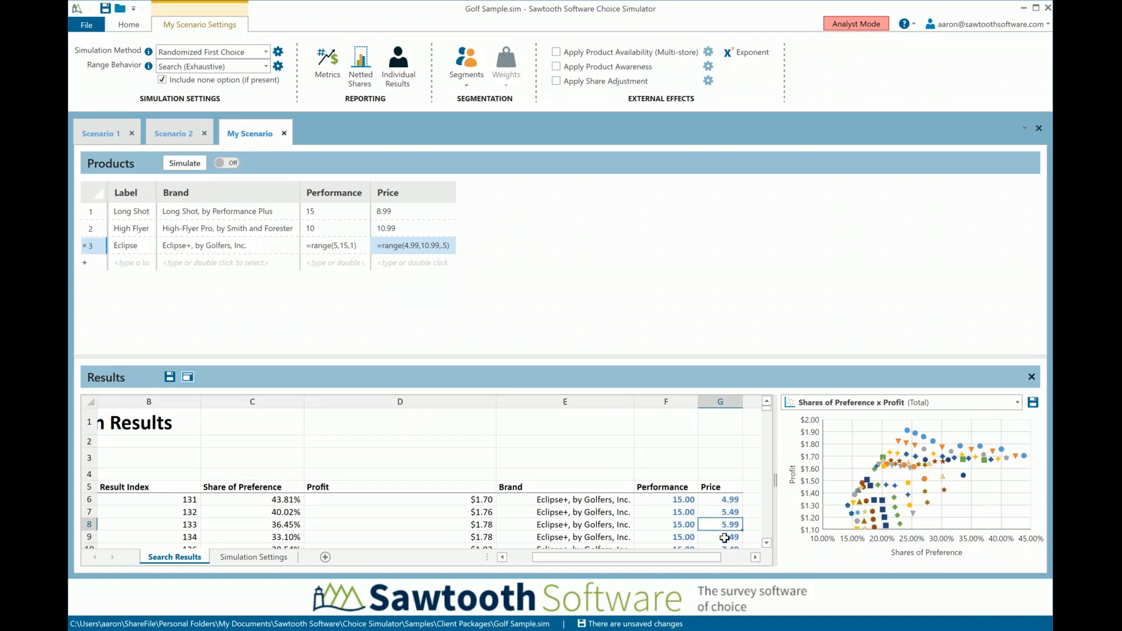
Browse the ranked search results through the end of the summary and into the detailed product results
{"action": "left_click", "coordinate": [767, 544]}
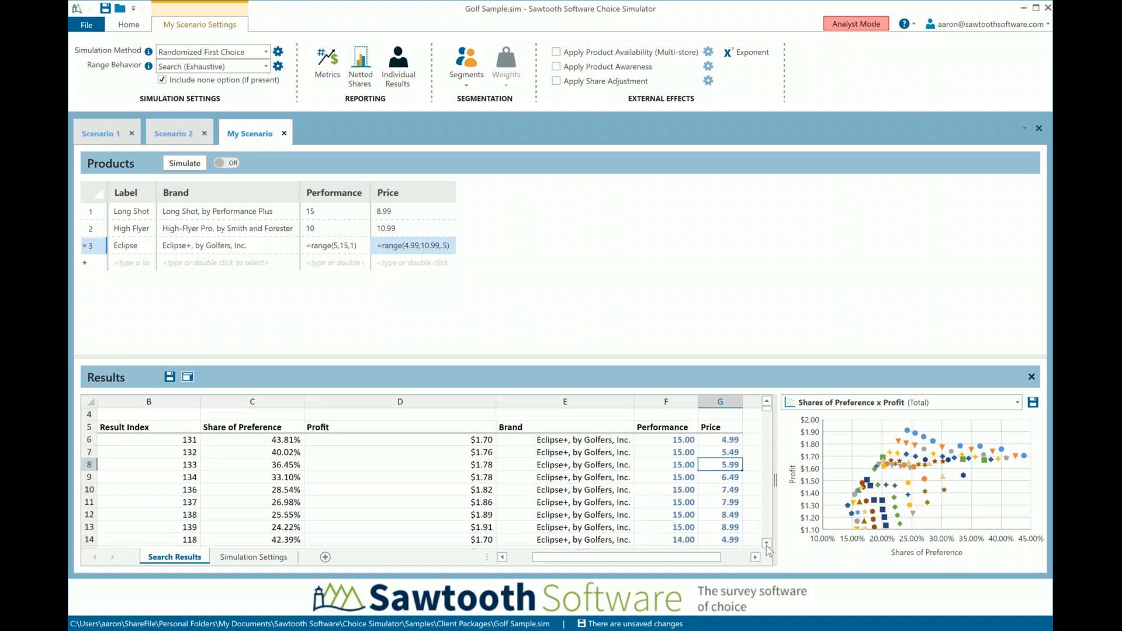
{"action": "left_click", "coordinate": [766, 544]}
{"action": "left_click", "coordinate": [767, 543]}
{"action": "left_click", "coordinate": [766, 543]}
{"action": "left_click", "coordinate": [767, 544]}
{"action": "left_click", "coordinate": [766, 544]}
{"action": "left_click", "coordinate": [766, 544]}
{"action": "left_click", "coordinate": [767, 544]}
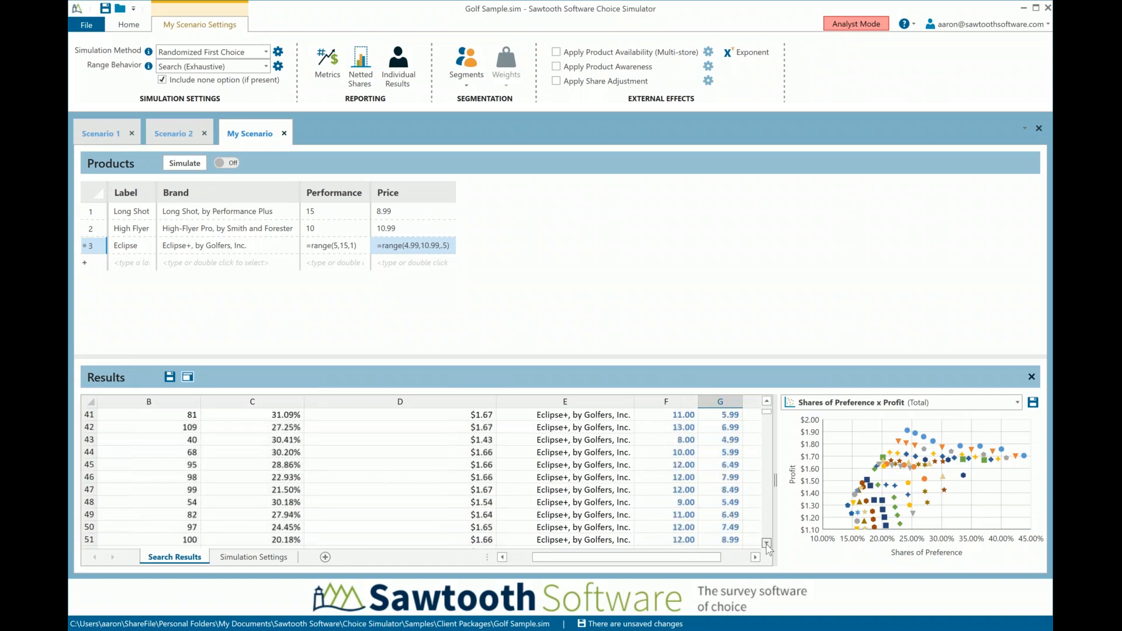
{"action": "left_click_drag", "start_coordinate": [766, 544], "coordinate": [766, 544]}
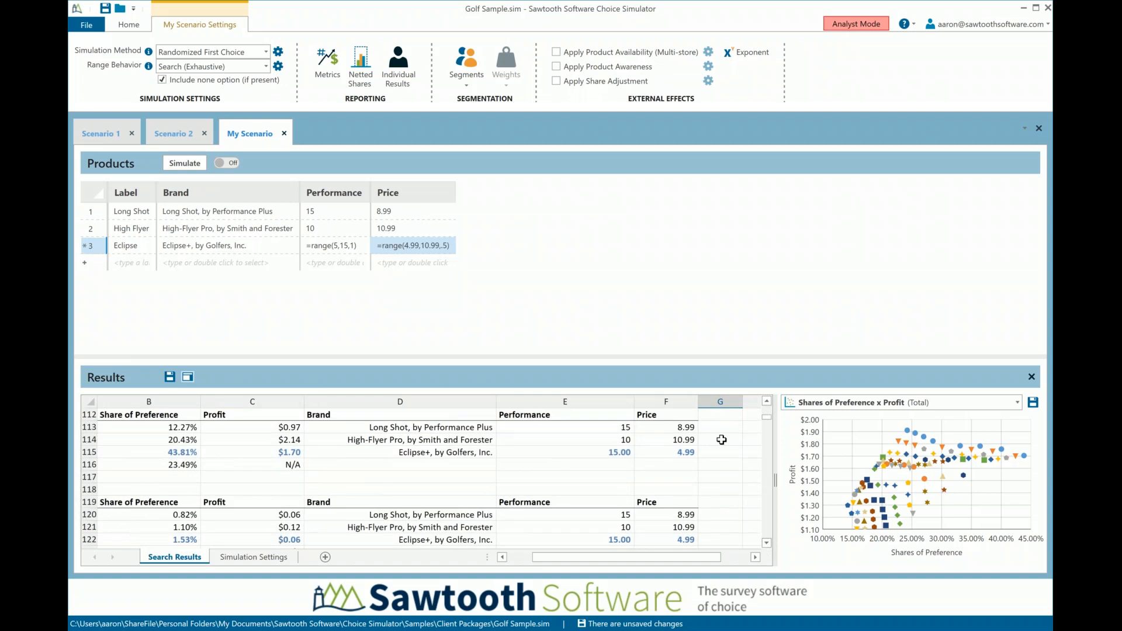
{"action": "left_click_drag", "start_coordinate": [765, 403], "coordinate": [766, 403]}
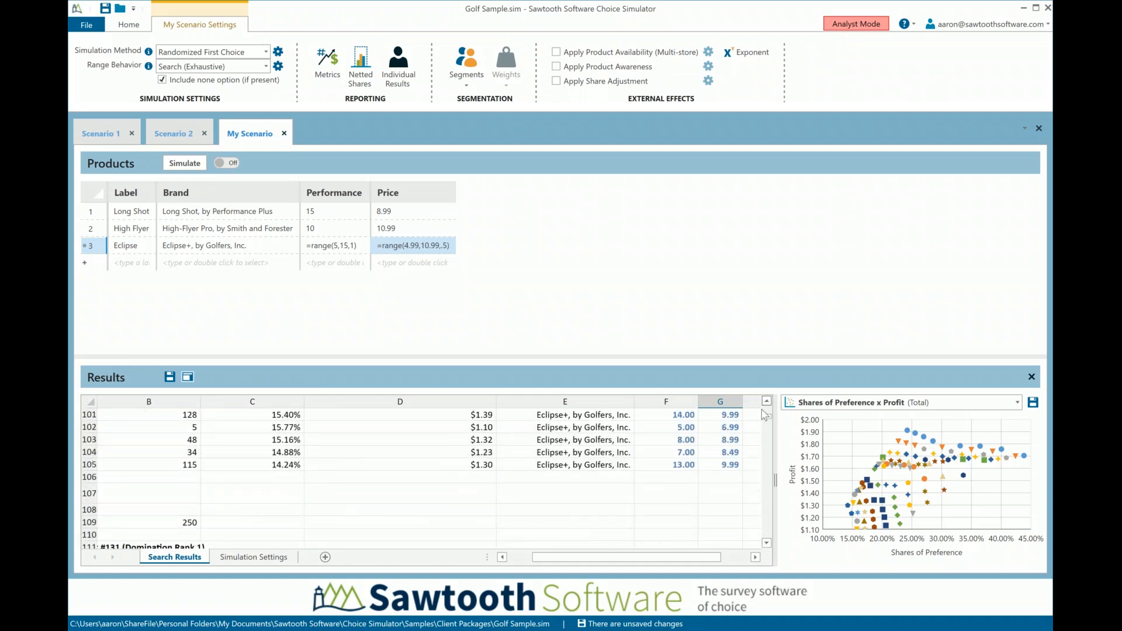
Review the domination ranks in the summary and examine the upper frontier points on the Shares of Preference x Profit chart
{"action": "left_click_drag", "start_coordinate": [589, 562], "coordinate": [564, 561]}
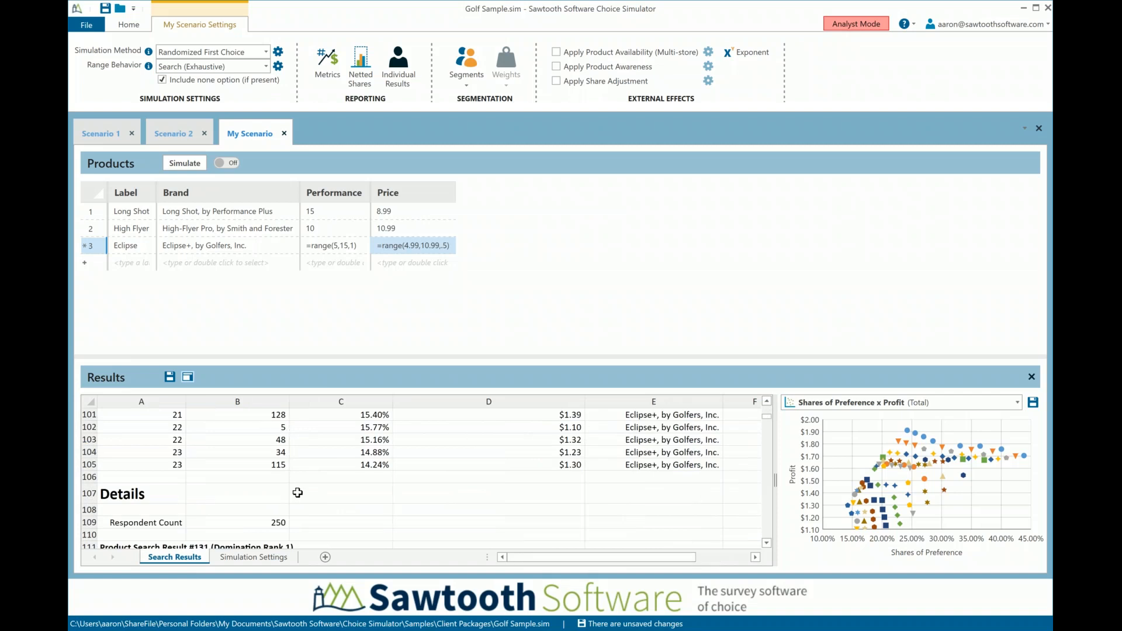
{"action": "scroll", "coordinate": [297, 492], "scroll_direction": "up", "scroll_amount": 2}
{"action": "scroll", "coordinate": [298, 492], "scroll_direction": "up", "scroll_amount": 10}
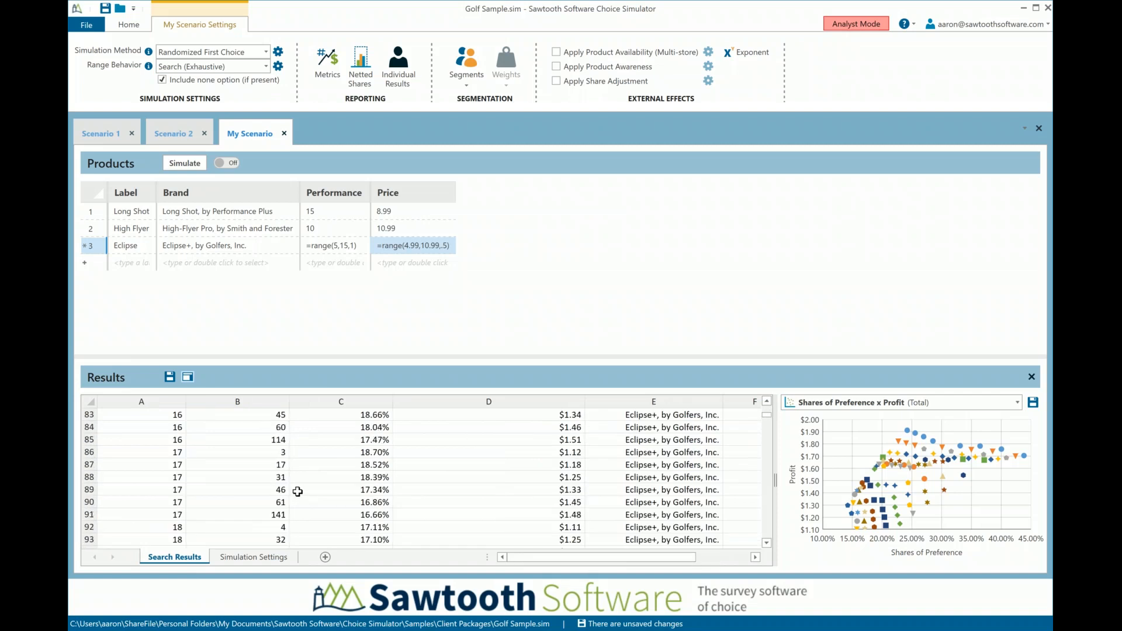
{"action": "scroll", "coordinate": [298, 486], "scroll_direction": "up", "scroll_amount": 8}
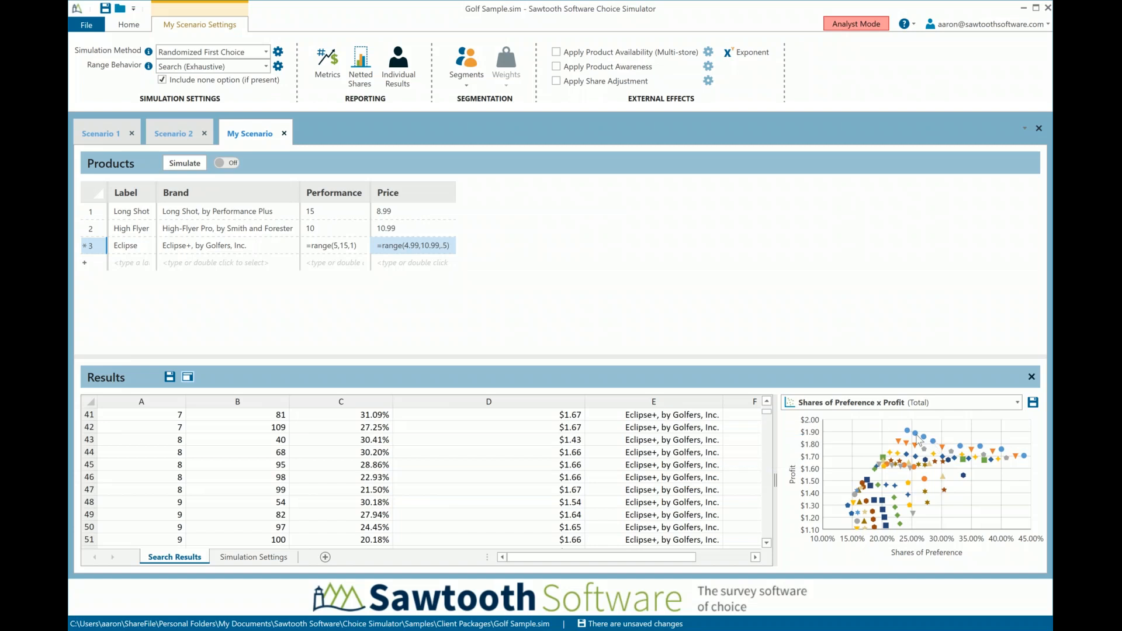
{"action": "mouse_move", "coordinate": [913, 434]}
{"action": "mouse_move", "coordinate": [963, 449]}
{"action": "mouse_move", "coordinate": [1025, 457]}
Bring up the utility summary report for Golf_Main_Effects and inspect the average importances of Price, Brand and Performance
{"action": "left_click", "coordinate": [128, 26]}
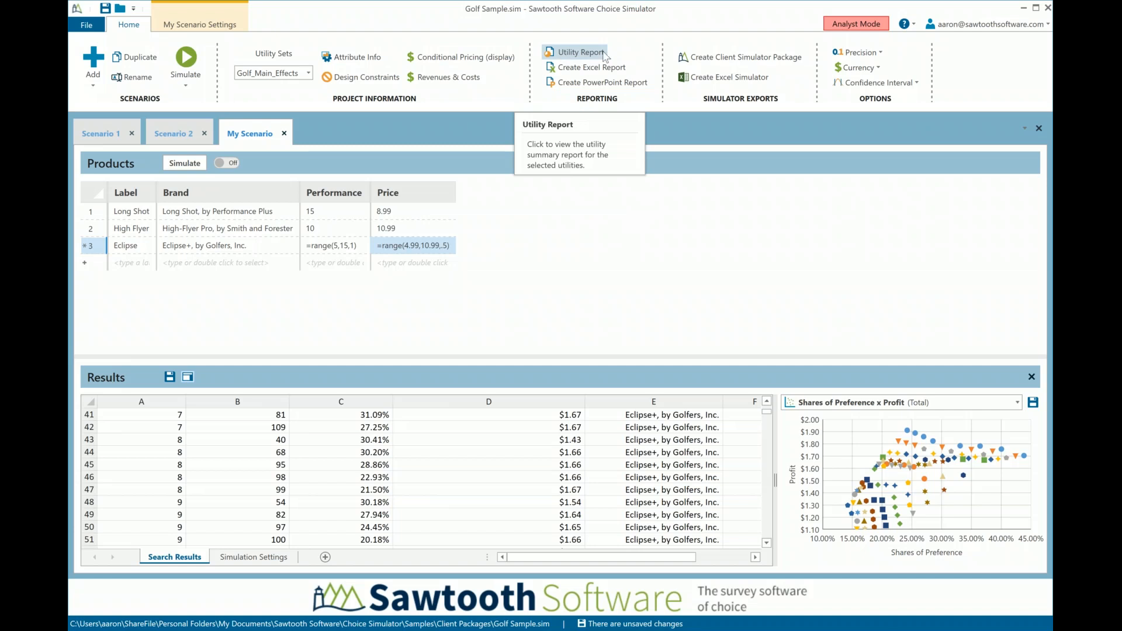
{"action": "left_click", "coordinate": [579, 55]}
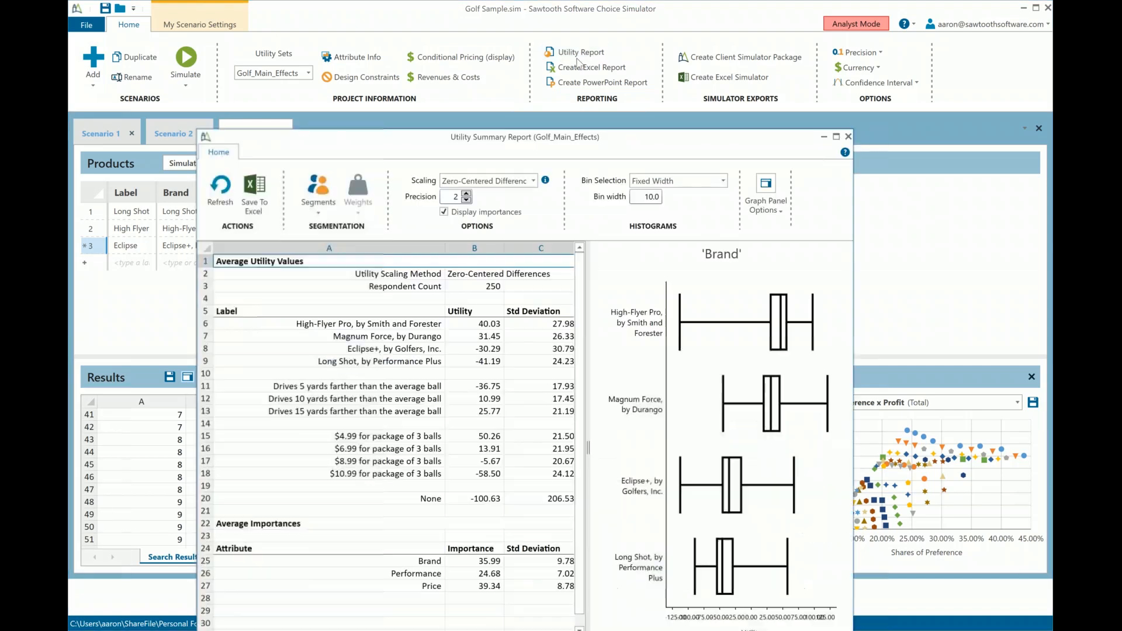
{"action": "left_click_drag", "start_coordinate": [608, 137], "coordinate": [590, 47]}
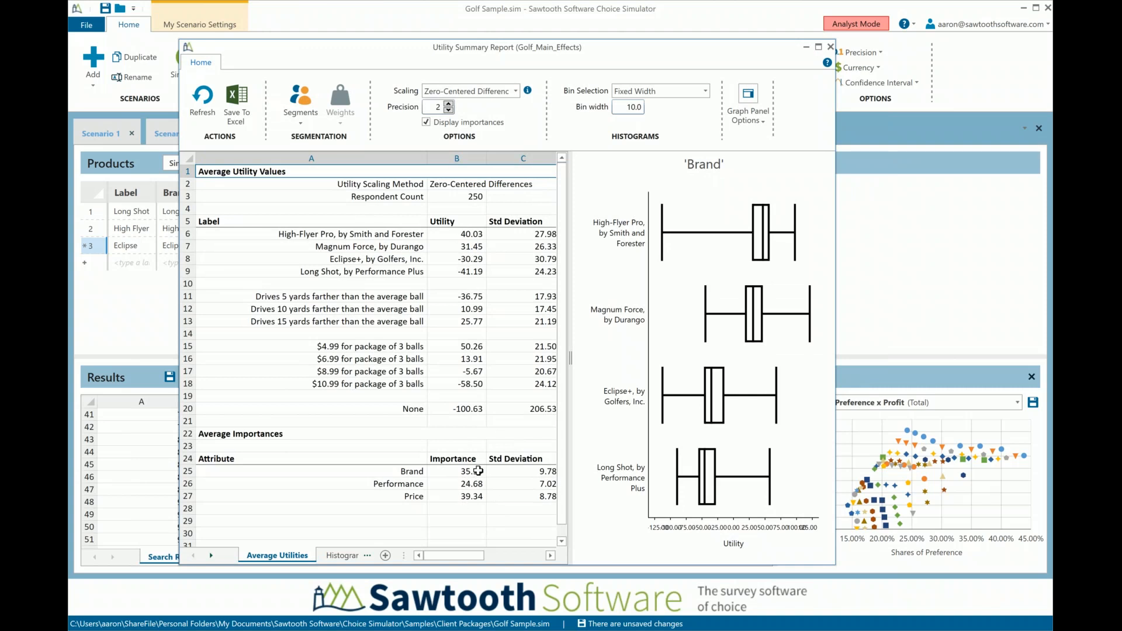
{"action": "left_click", "coordinate": [465, 496]}
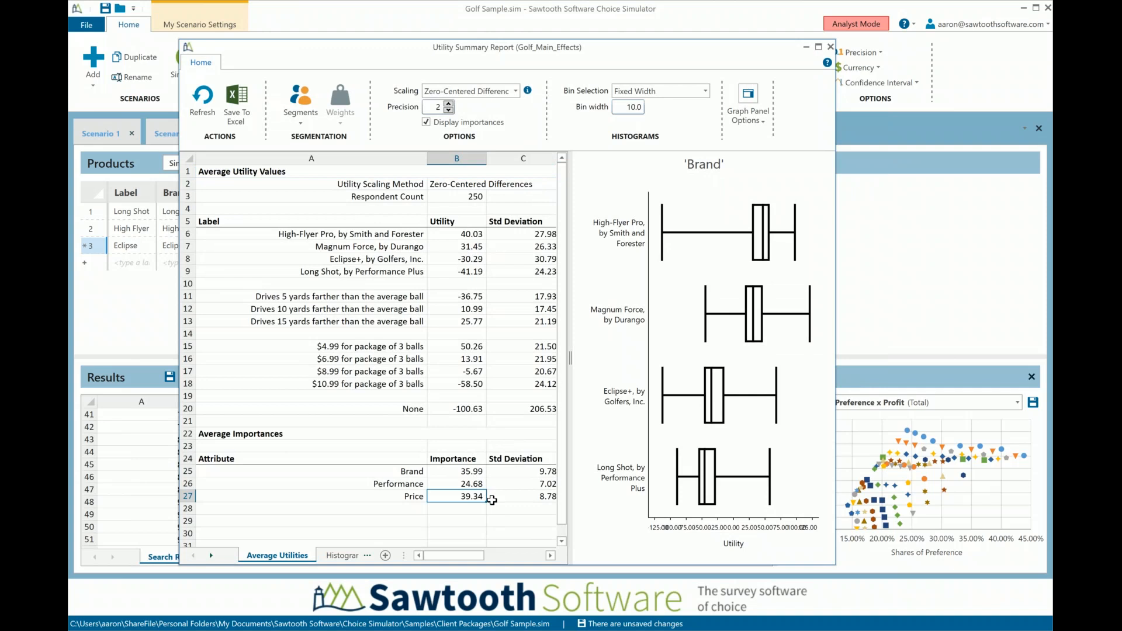
{"action": "left_click", "coordinate": [478, 474]}
{"action": "left_click", "coordinate": [476, 485]}
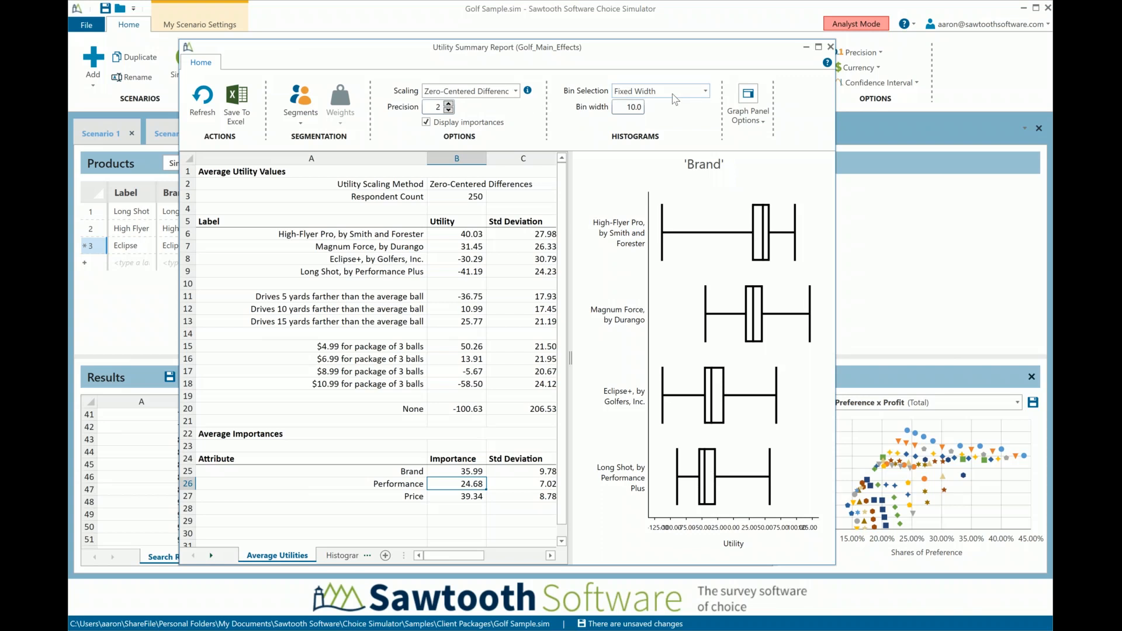
Switch the utility report's graph from box plots to histograms for the Brand attribute
{"action": "left_click", "coordinate": [749, 104]}
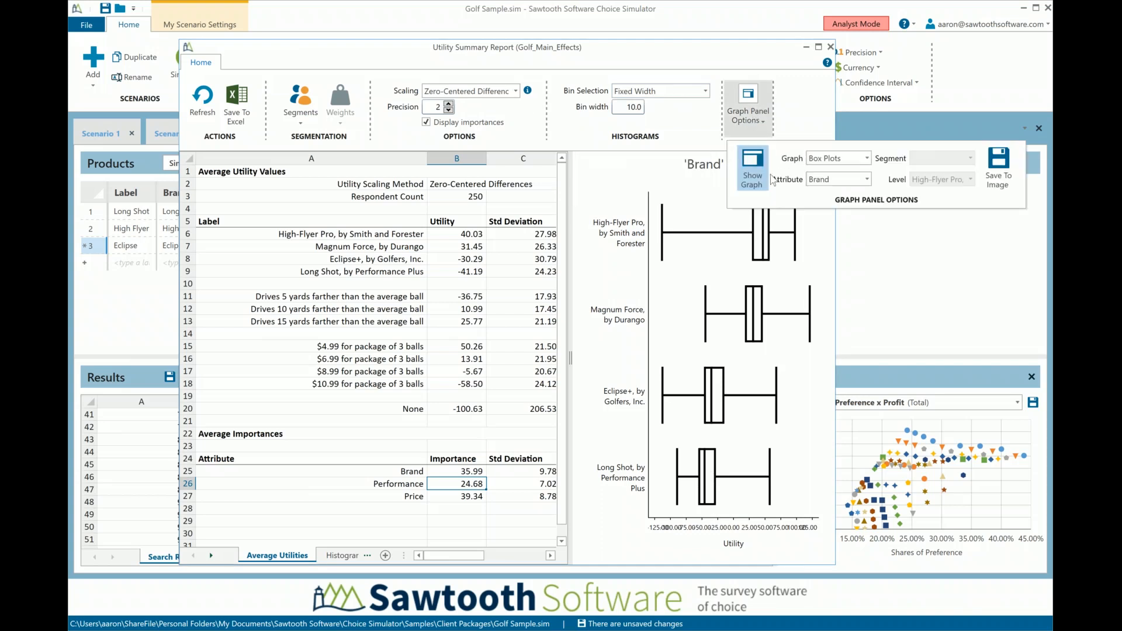
{"action": "left_click", "coordinate": [842, 164]}
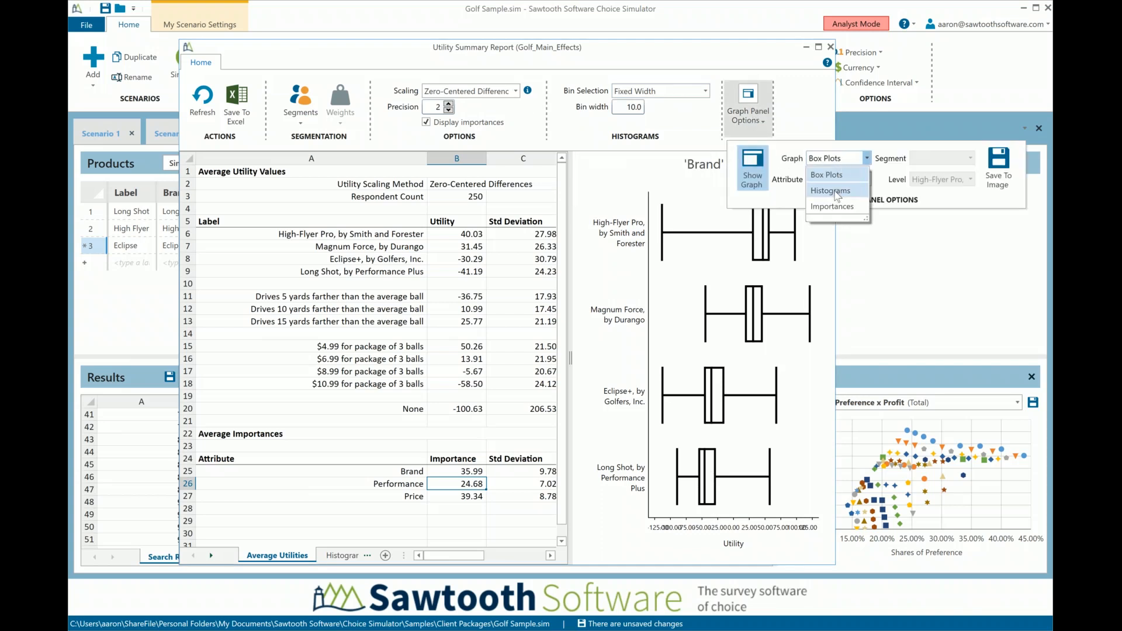
{"action": "left_click", "coordinate": [840, 192]}
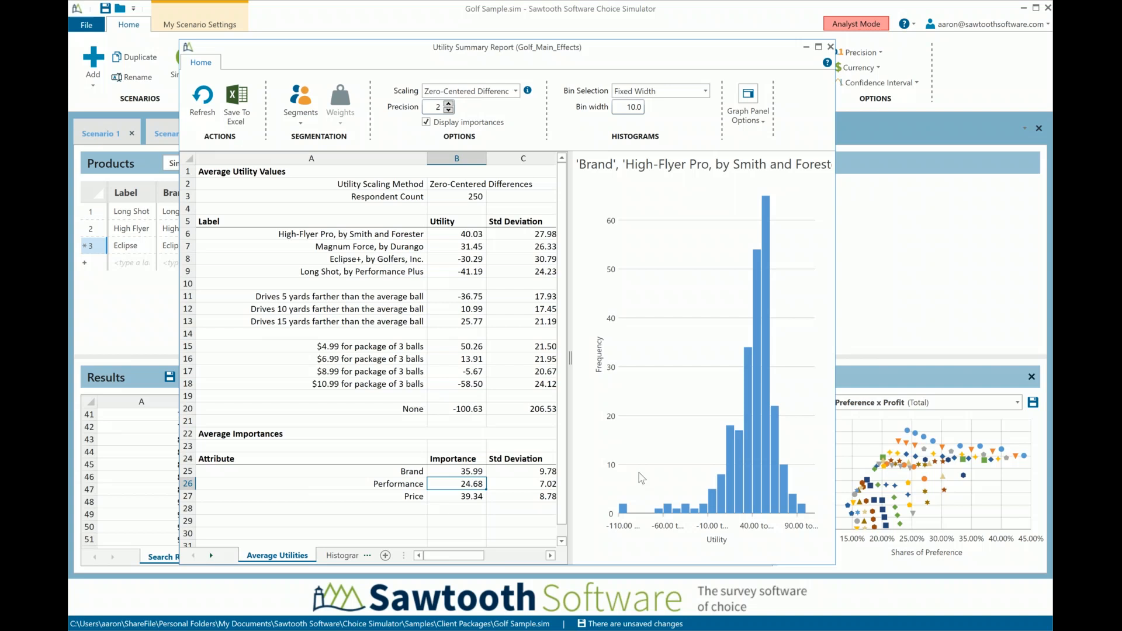
Display the Brand histogram for Long Shot, by Performance Plus, and close the utility summary report
{"action": "left_click", "coordinate": [748, 105]}
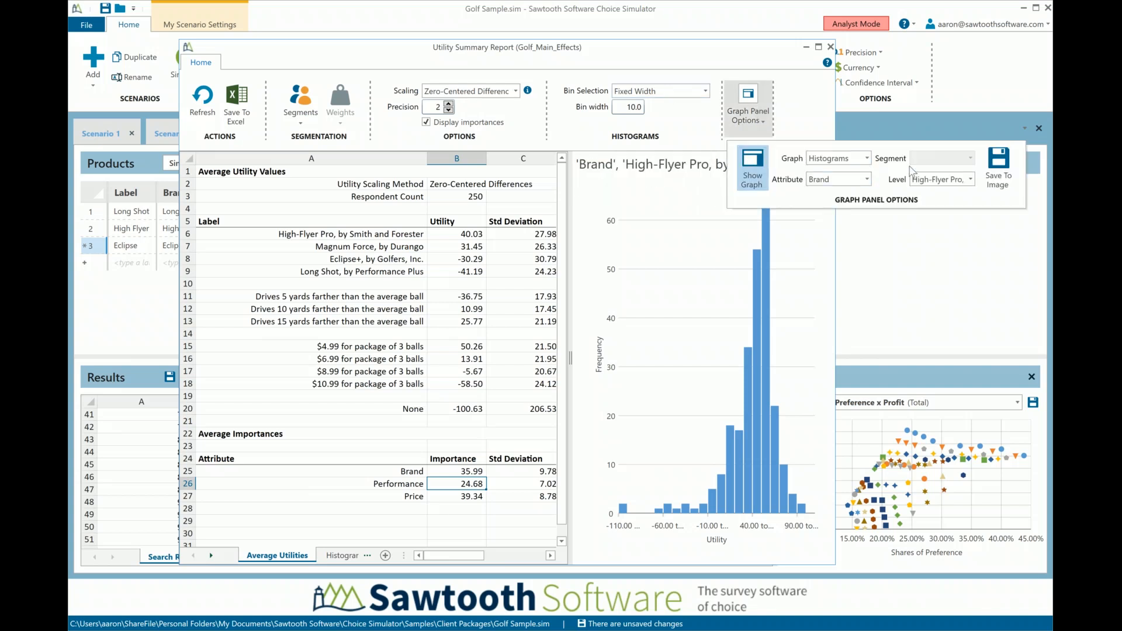
{"action": "left_click", "coordinate": [961, 182]}
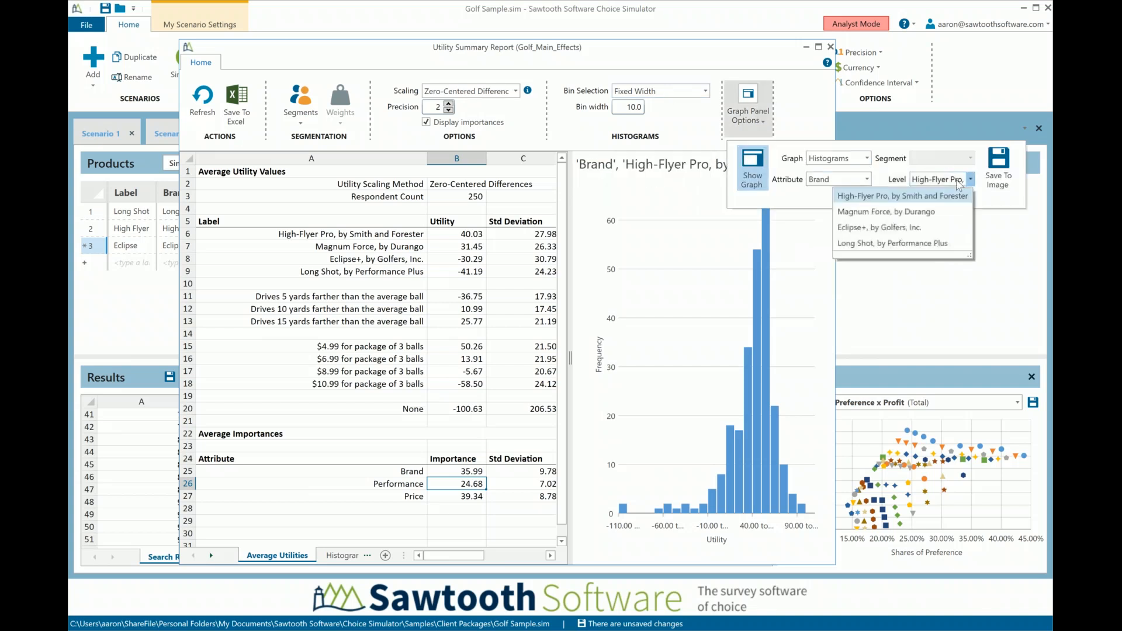
{"action": "left_click", "coordinate": [902, 243]}
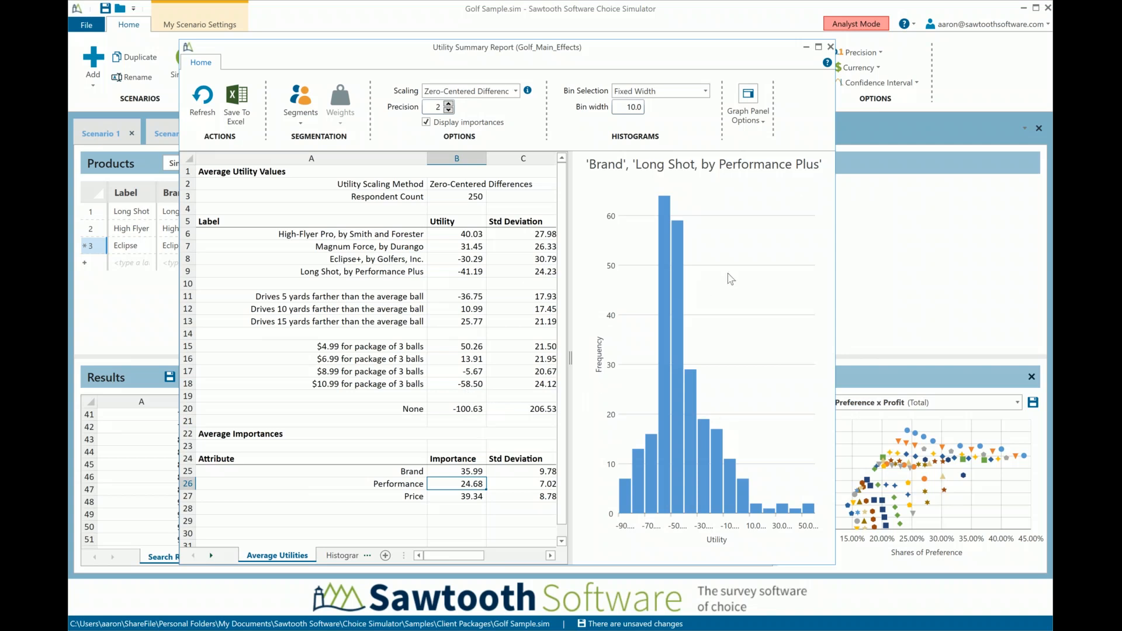
{"action": "left_click", "coordinate": [830, 47]}
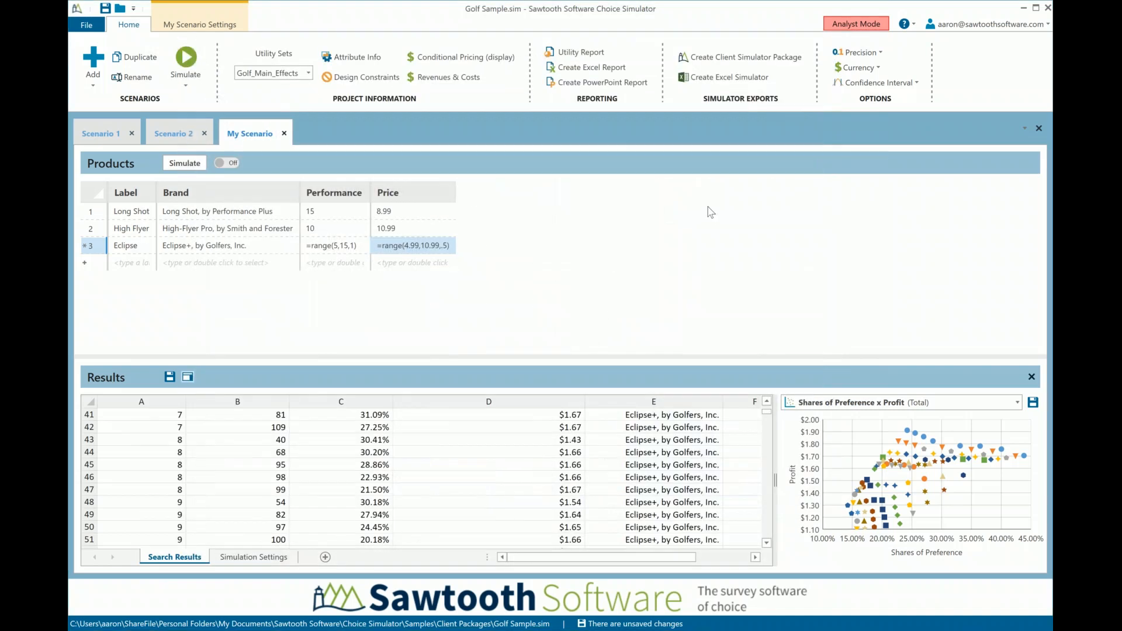